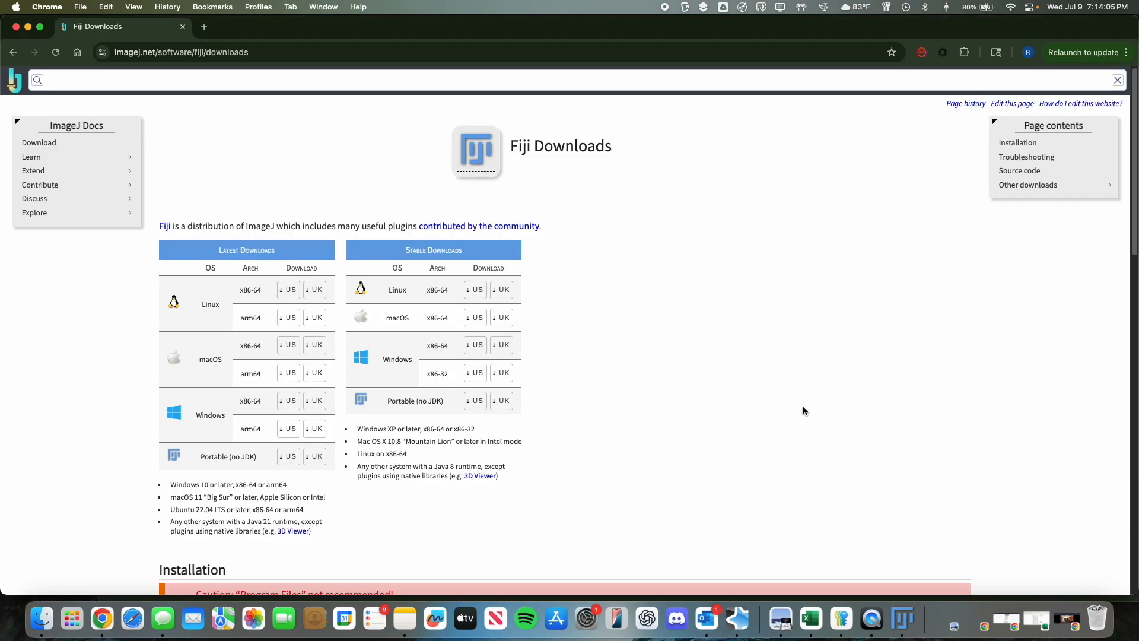
Step: Review the latest and stable builds on the Fiji Downloads page, and switch to Fiji
scroll(753, 403, "down", 2)
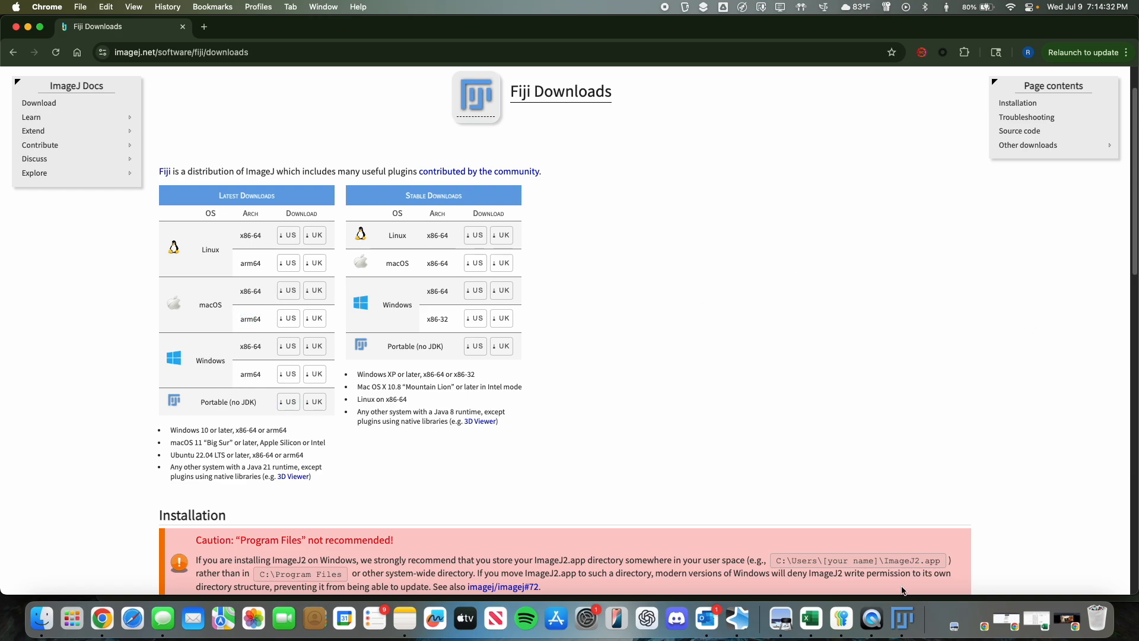
left_click(903, 618)
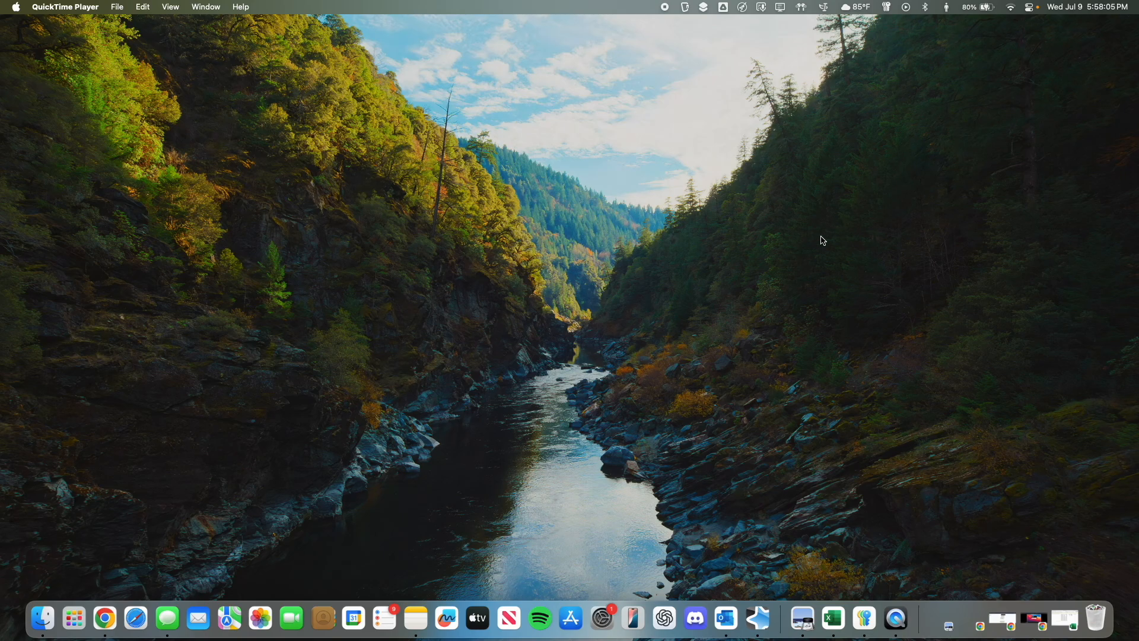
Step: Open the 2025-06-11 folder inside 2025-06-11_gut_p6_litter2 on Google Drive in Finder
left_click(39, 631)
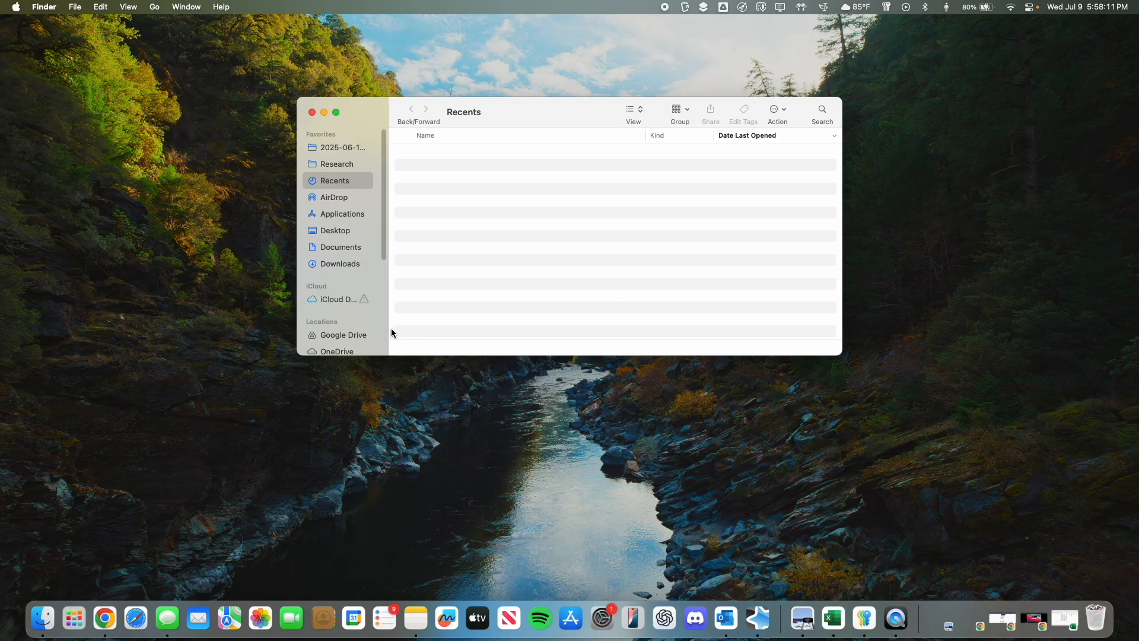
left_click(352, 337)
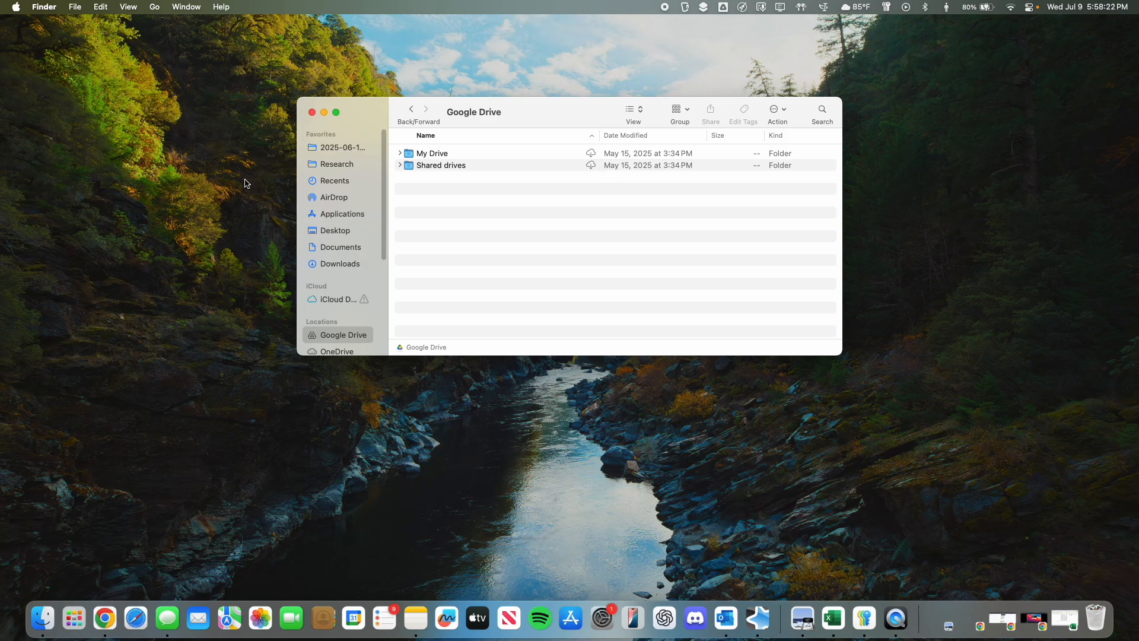
left_click(332, 164)
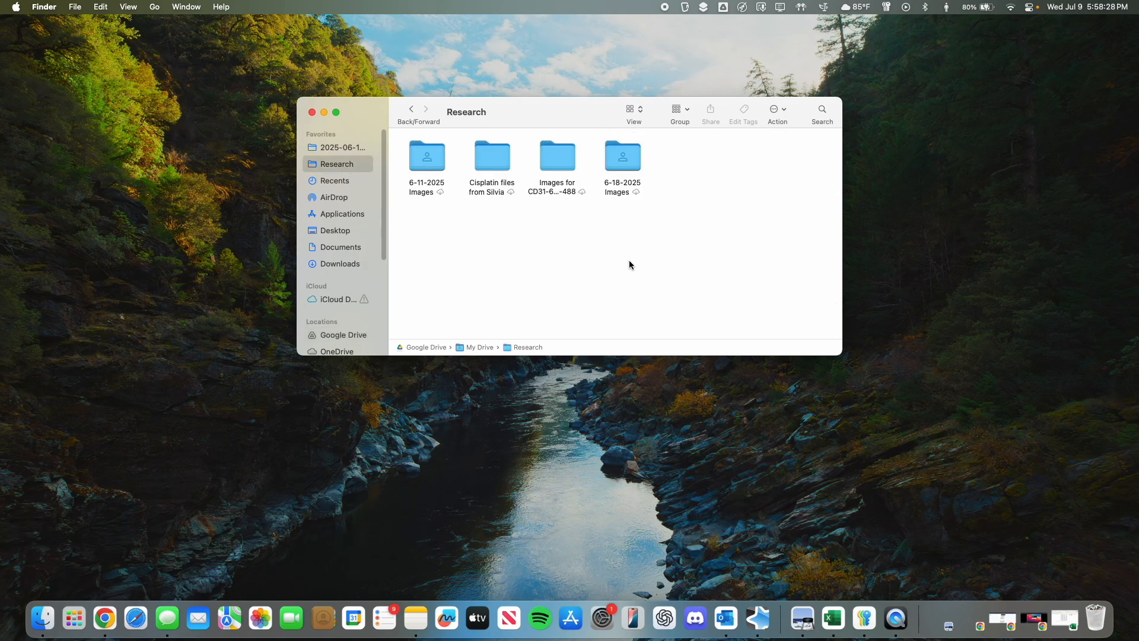
left_click(338, 148)
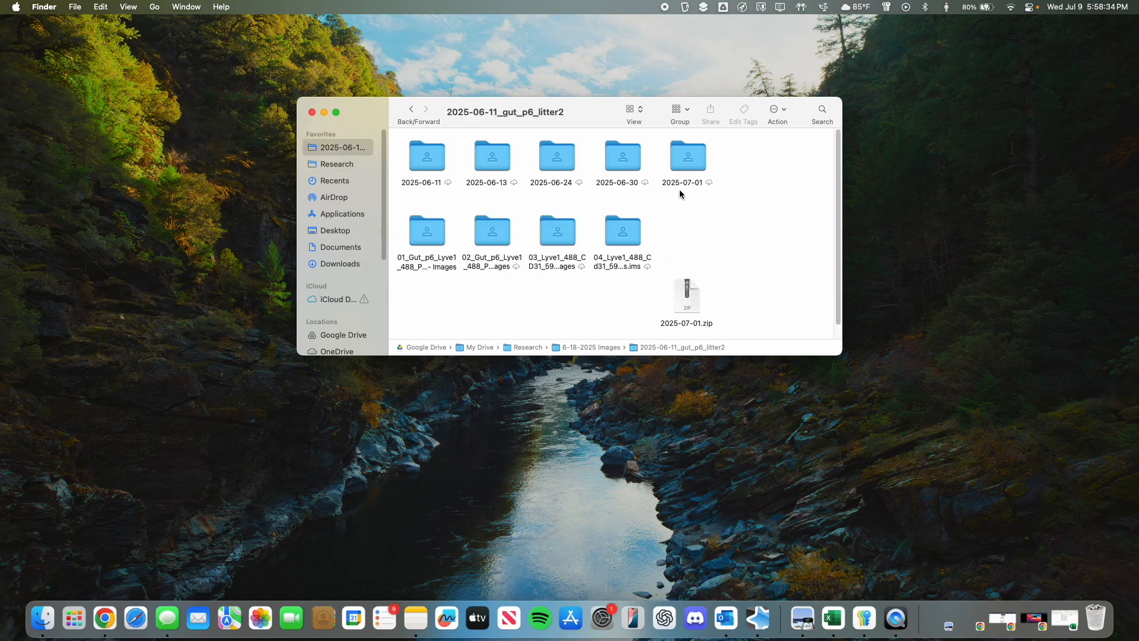
double_click(445, 161)
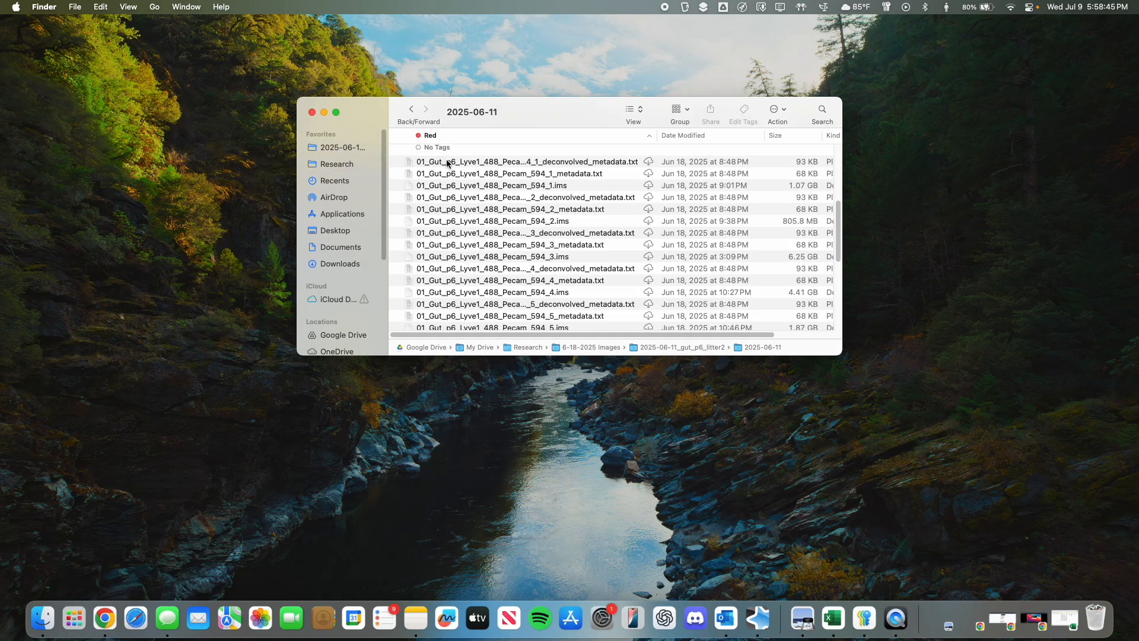
Step: Examine the green-tagged, red-tagged and untagged .ims and metadata files in the 2025-06-11 folder
scroll(547, 208, "up", 3)
scroll(547, 209, "down", 10)
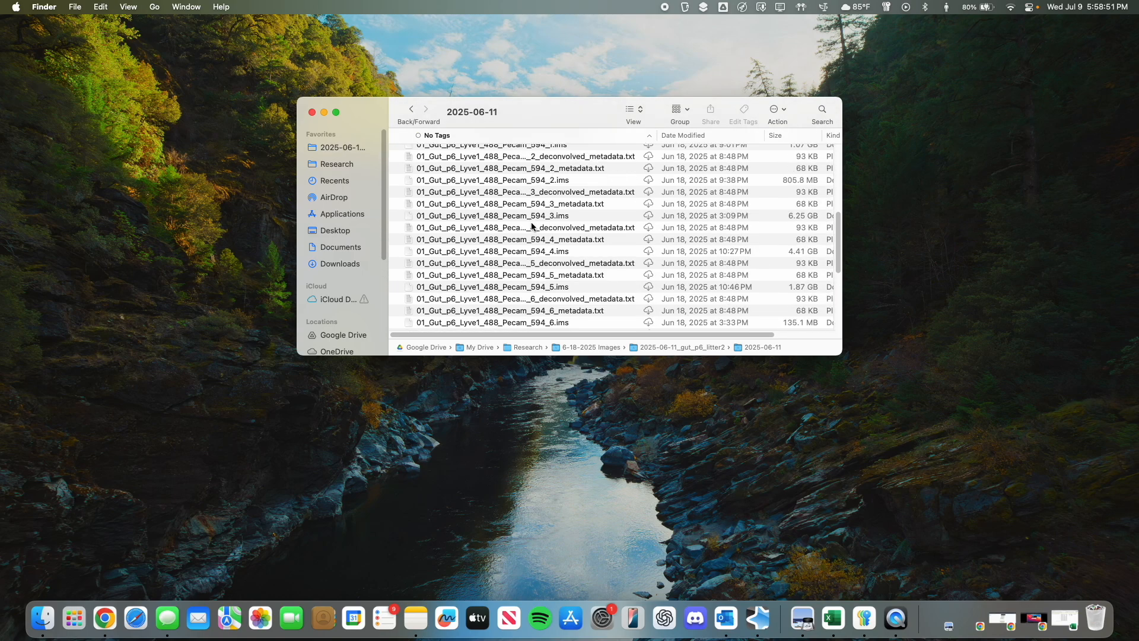
scroll(659, 222, "up", 5)
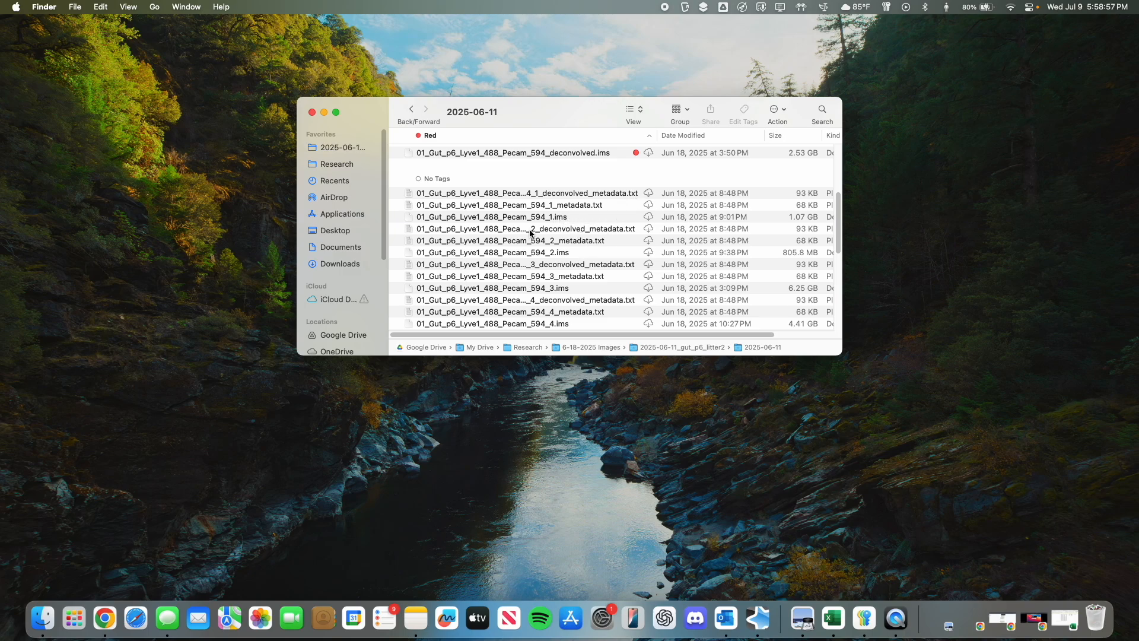
scroll(715, 270, "down", 2)
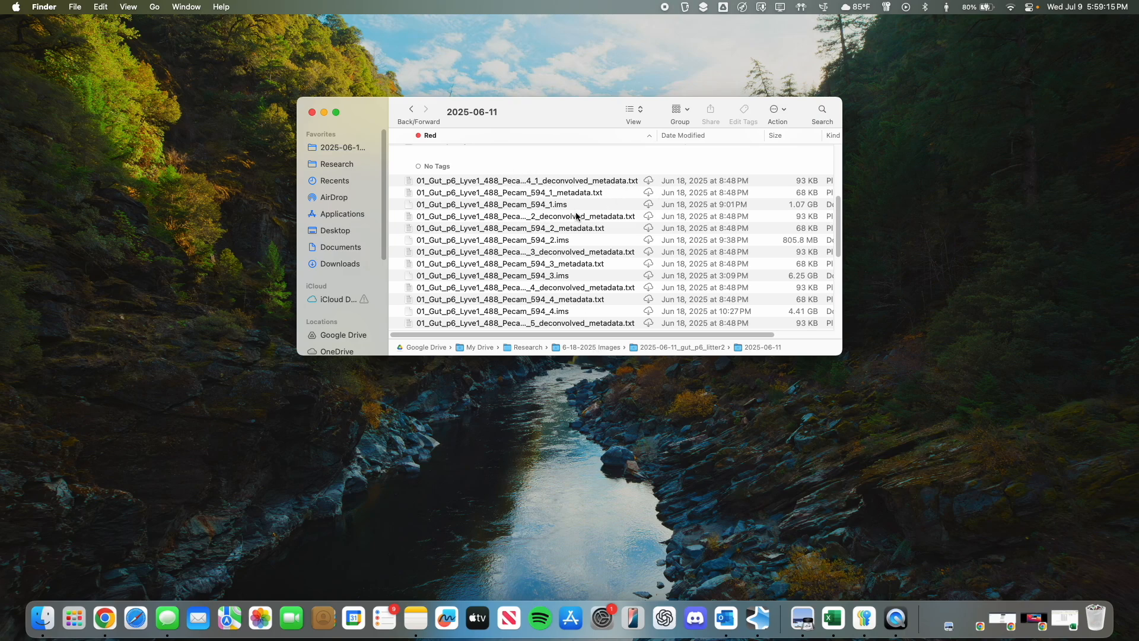
scroll(601, 240, "down", 10)
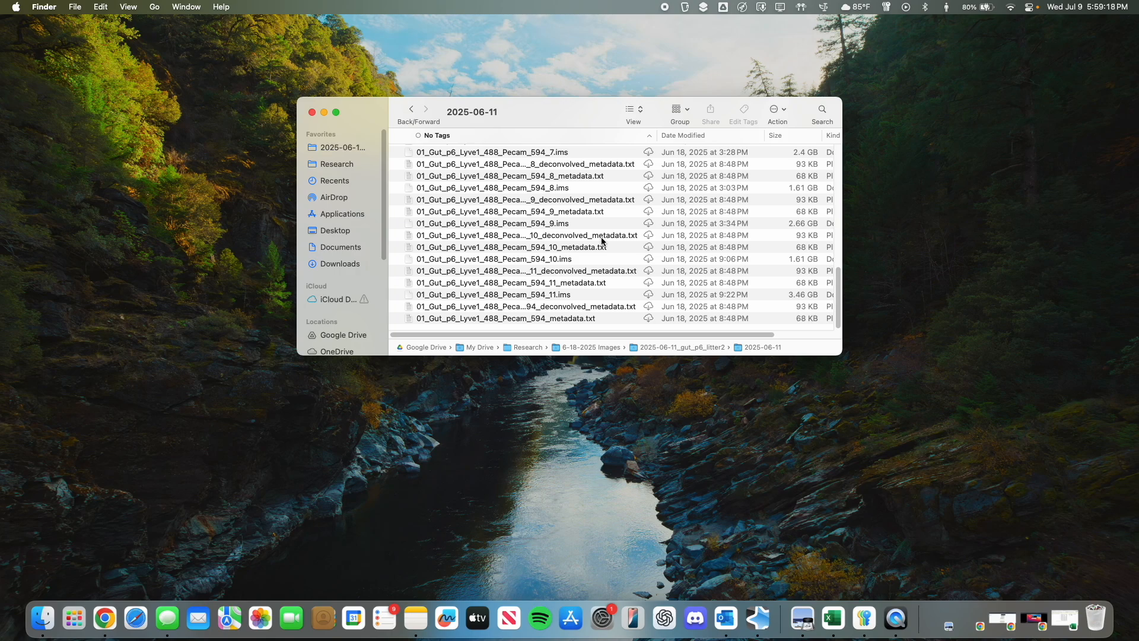
scroll(601, 240, "up", 10)
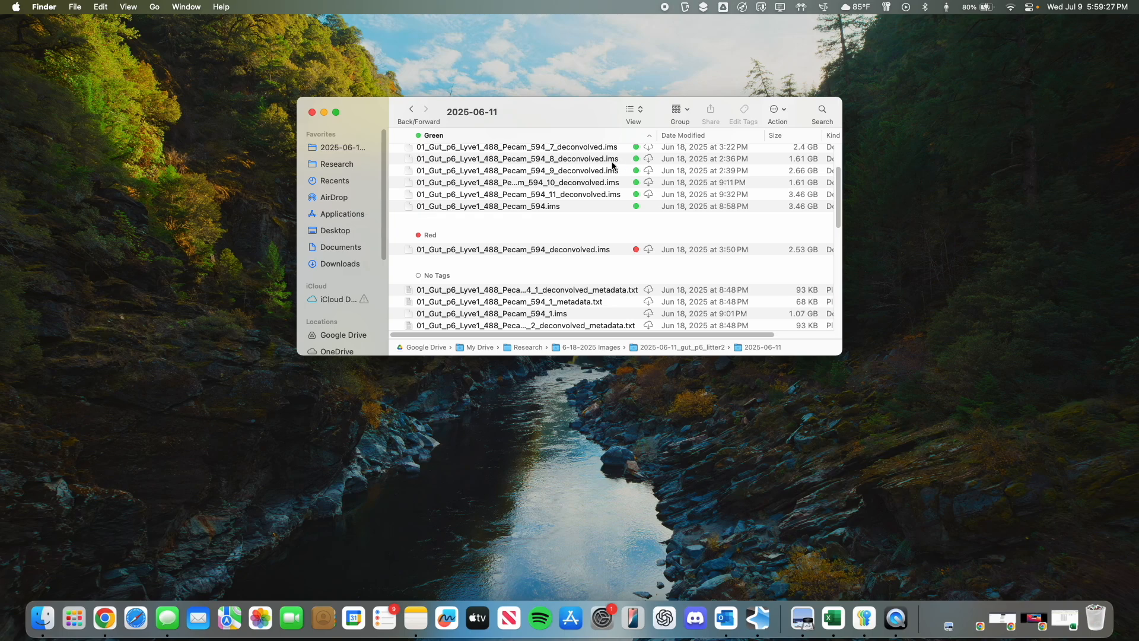
scroll(652, 274, "down", 2)
scroll(653, 278, "up", 5)
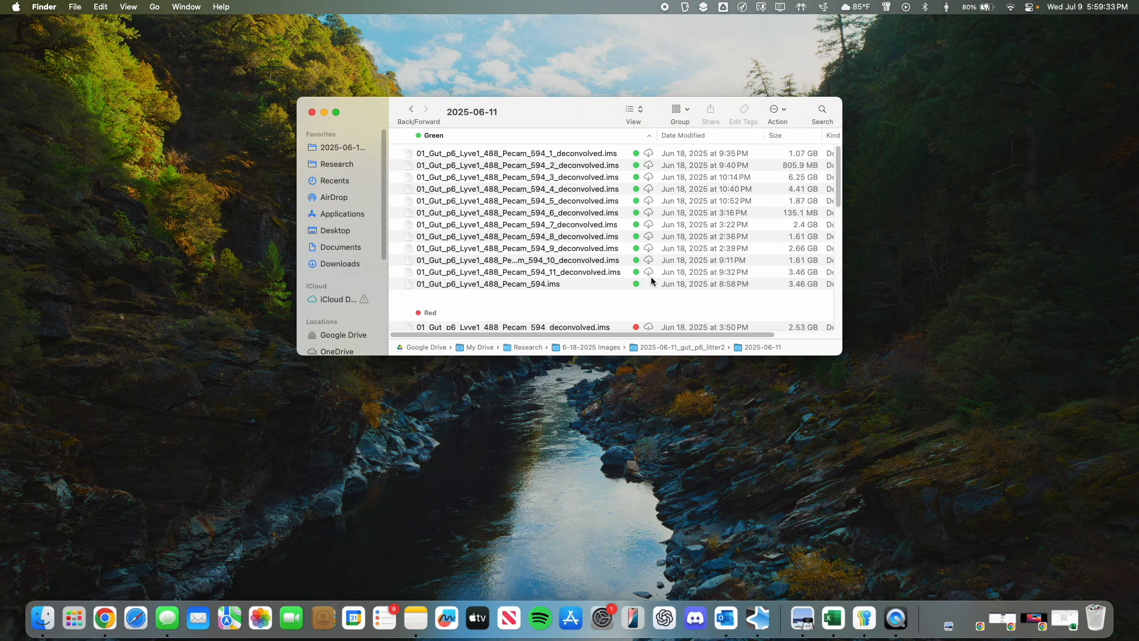
Step: View the colour tag options for the file 01_Gut_p6_Lyve1_488_Pecam_594_1_deconvolved.ims without changing its tag
left_click(433, 284)
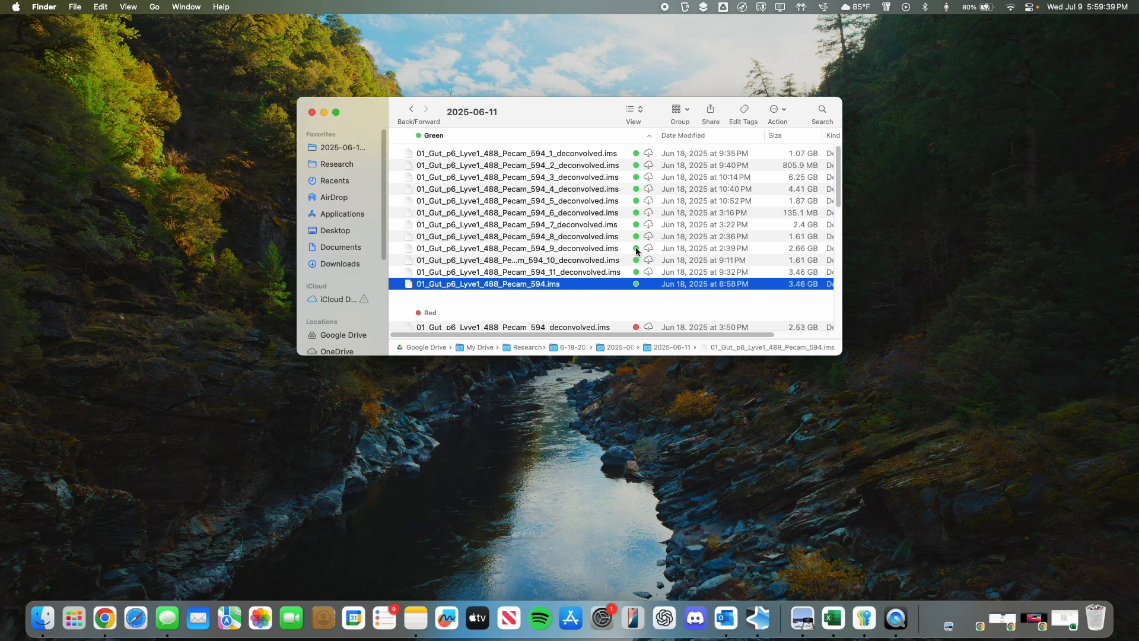
left_click(613, 156)
right_click(613, 156)
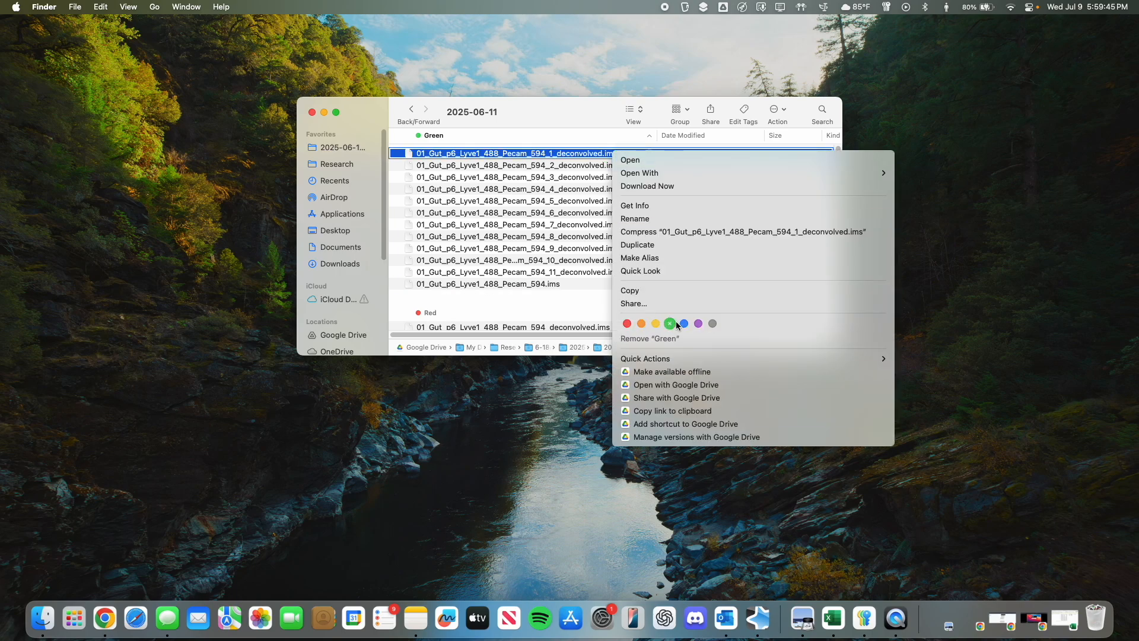
left_click(549, 309)
Step: Compare the tagged and untagged files, and view the tag options for 01_Gut_p6_Lyve1_488_Pecam_594_1.ims without applying one
scroll(558, 299, "down", 5)
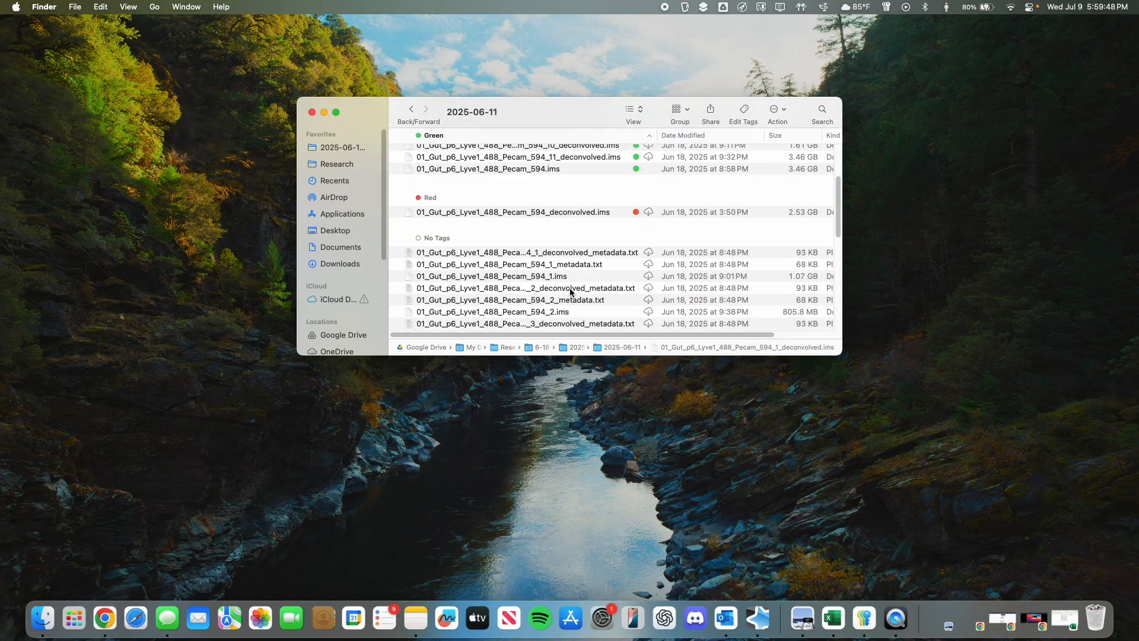
scroll(570, 290, "up", 4)
scroll(568, 283, "down", 5)
scroll(611, 276, "up", 5)
scroll(660, 270, "down", 4)
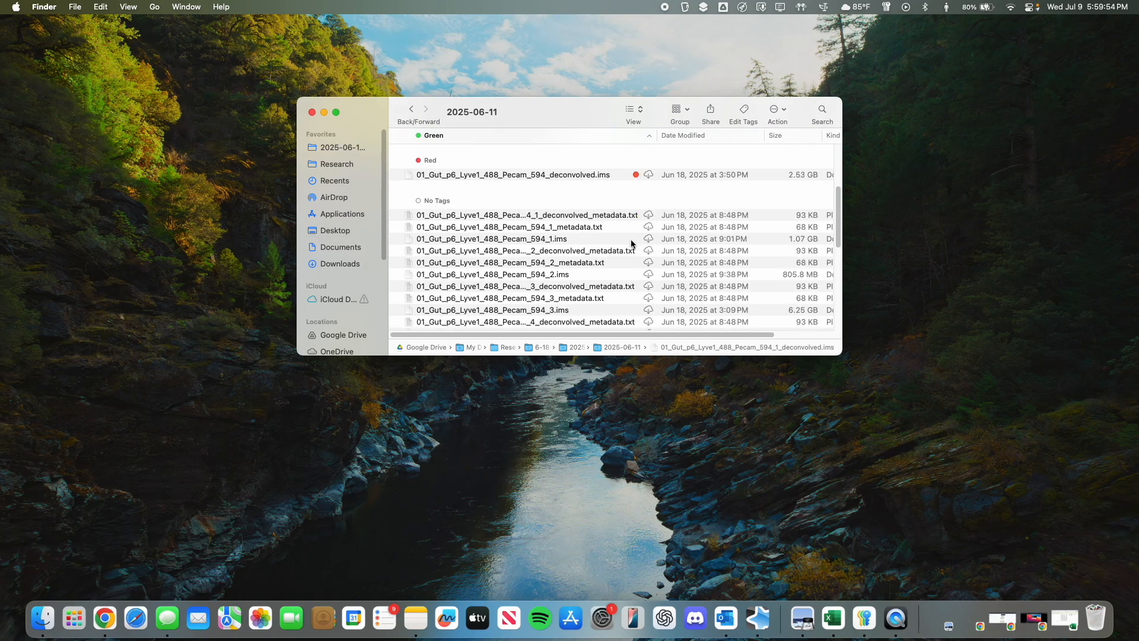
left_click(565, 238)
right_click(564, 238)
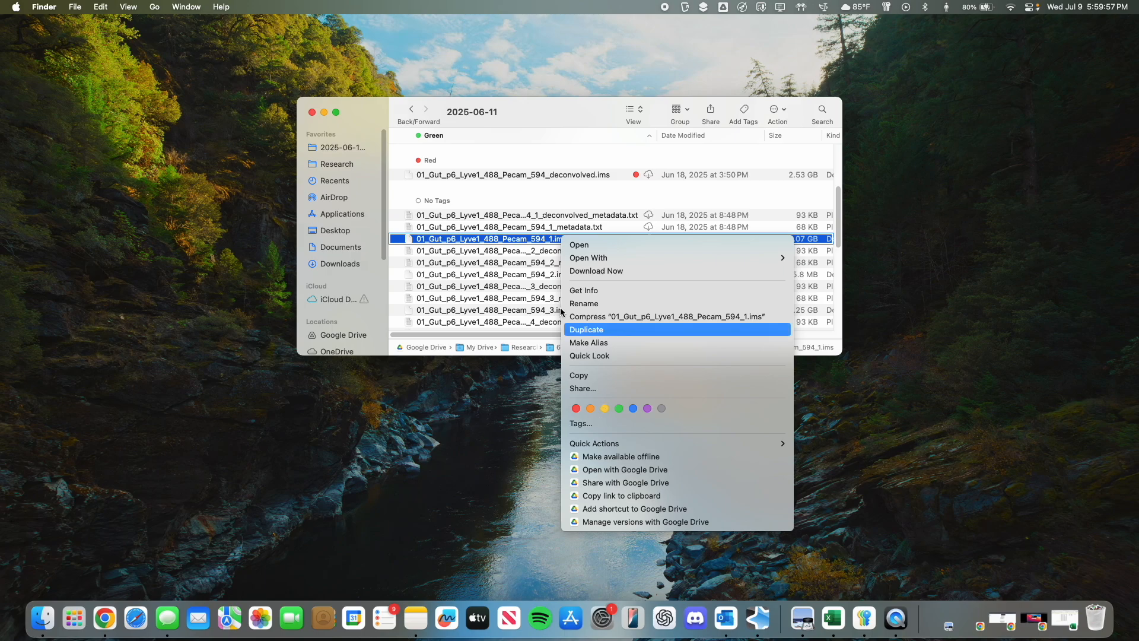
left_click(496, 201)
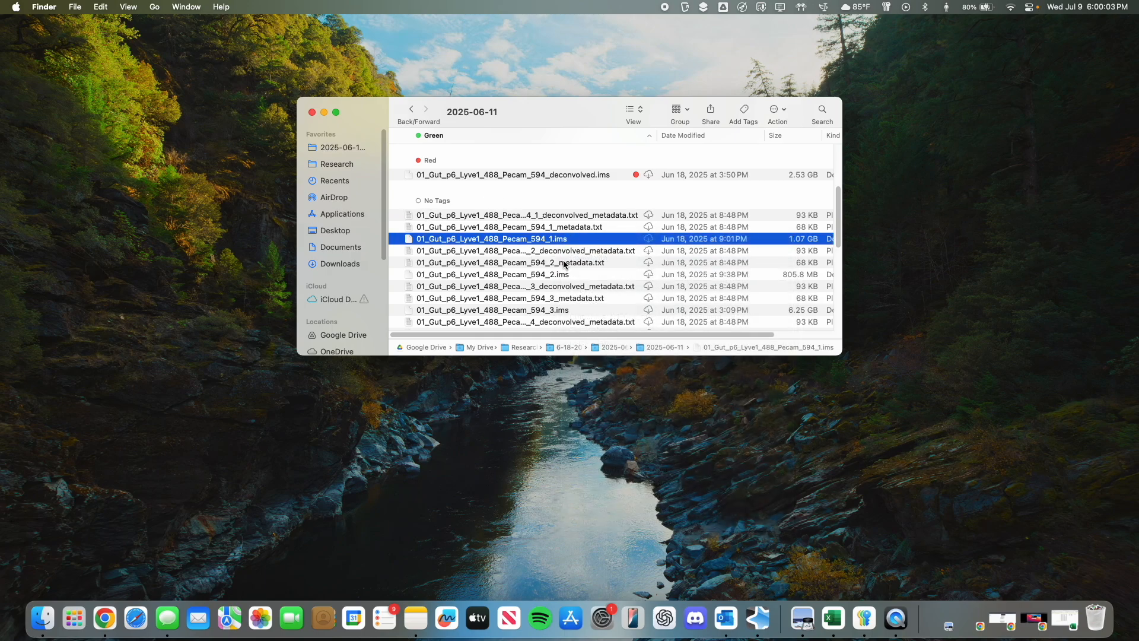
scroll(593, 268, "up", 5)
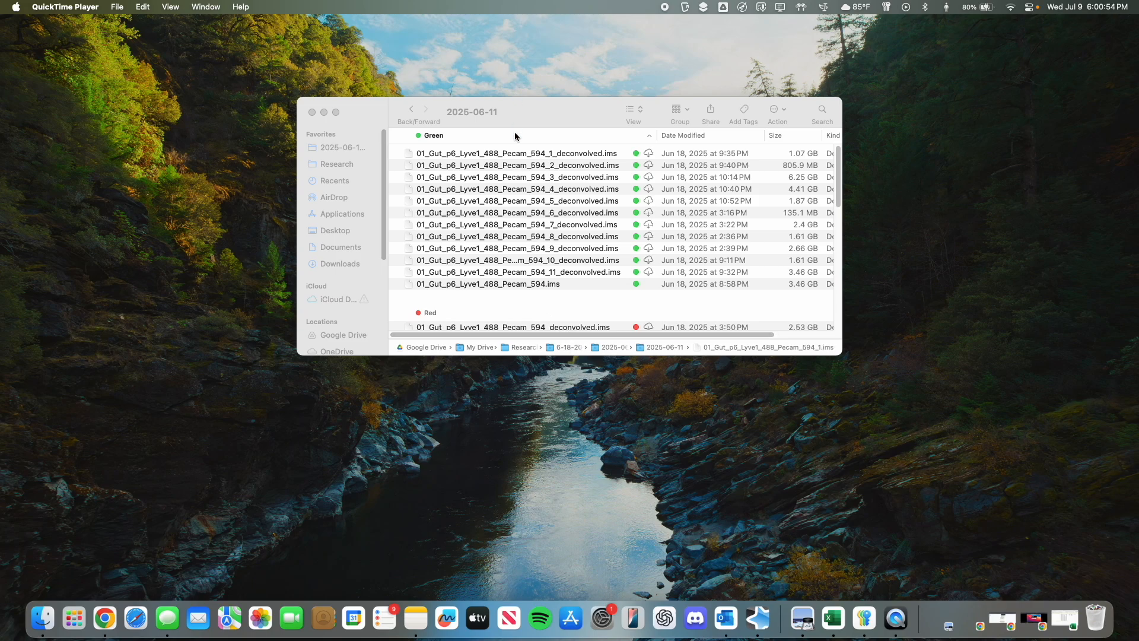
Step: Inspect the saved images in the 01_Gut_p6_Lyve1_488_Pecam_594 images folder and sheet 04 of the Lacteal Ratios - 6-19-2025 workbook
left_click(532, 117)
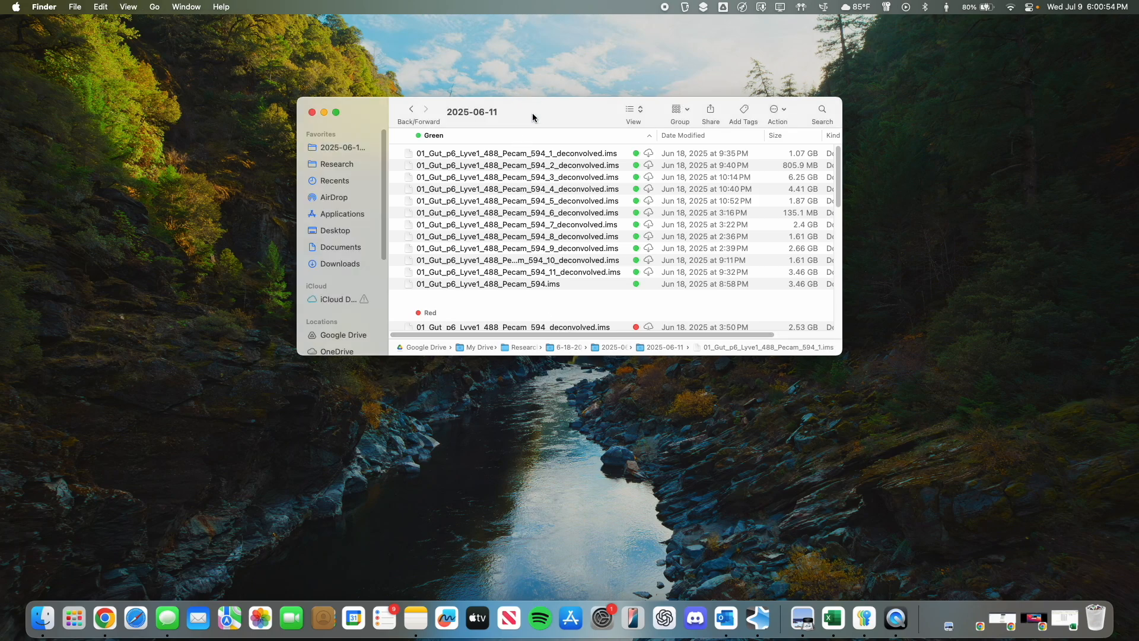
left_click(412, 108)
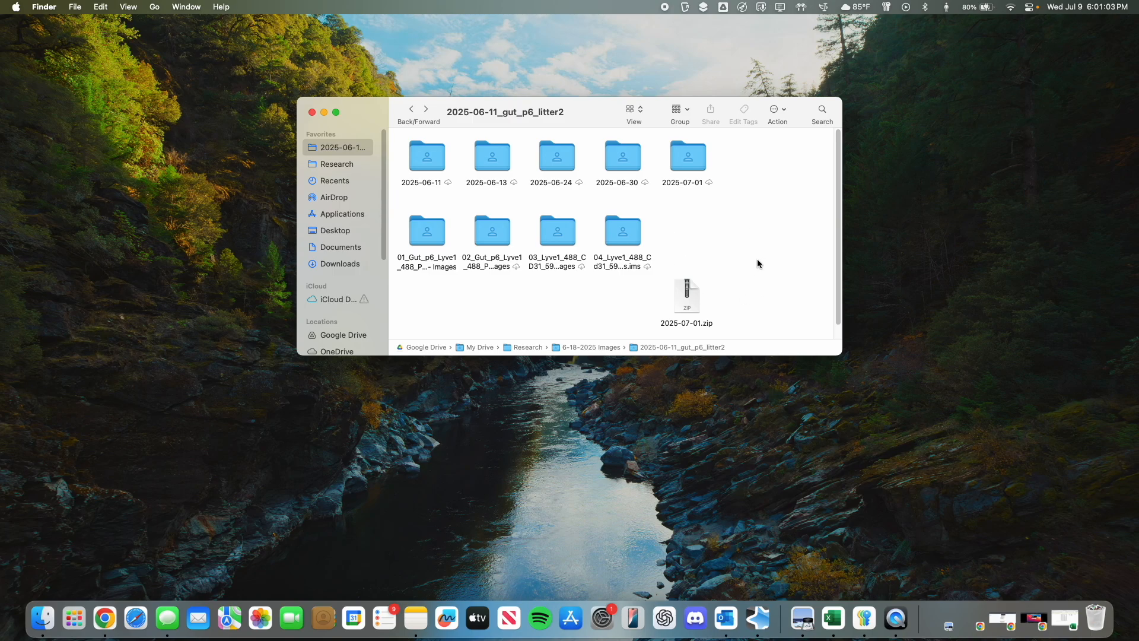
double_click(433, 237)
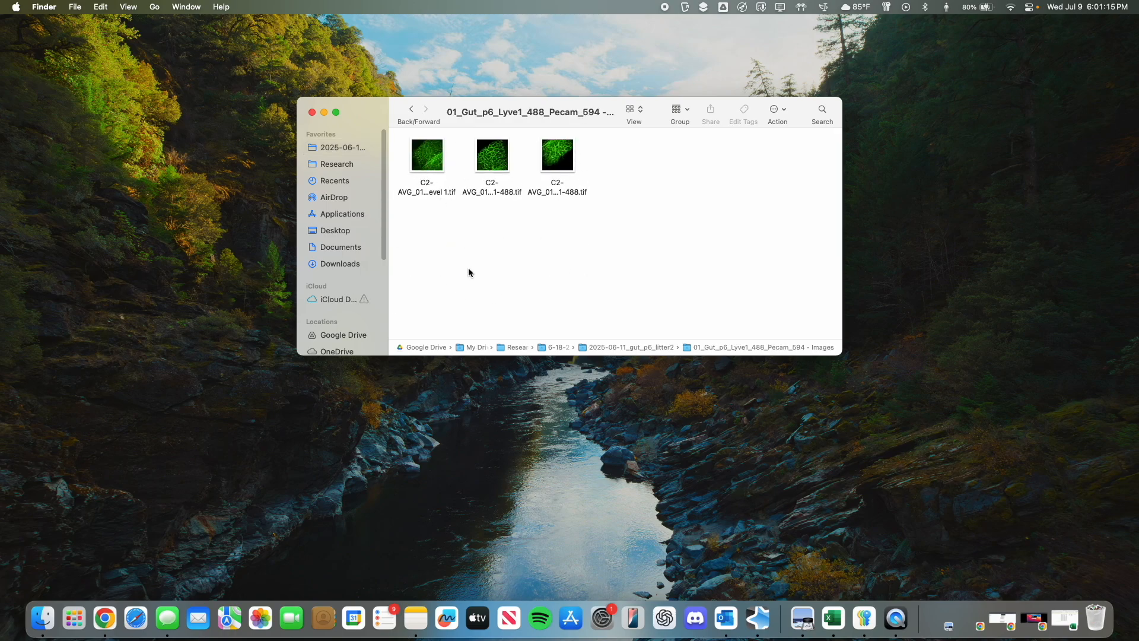
left_click(411, 109)
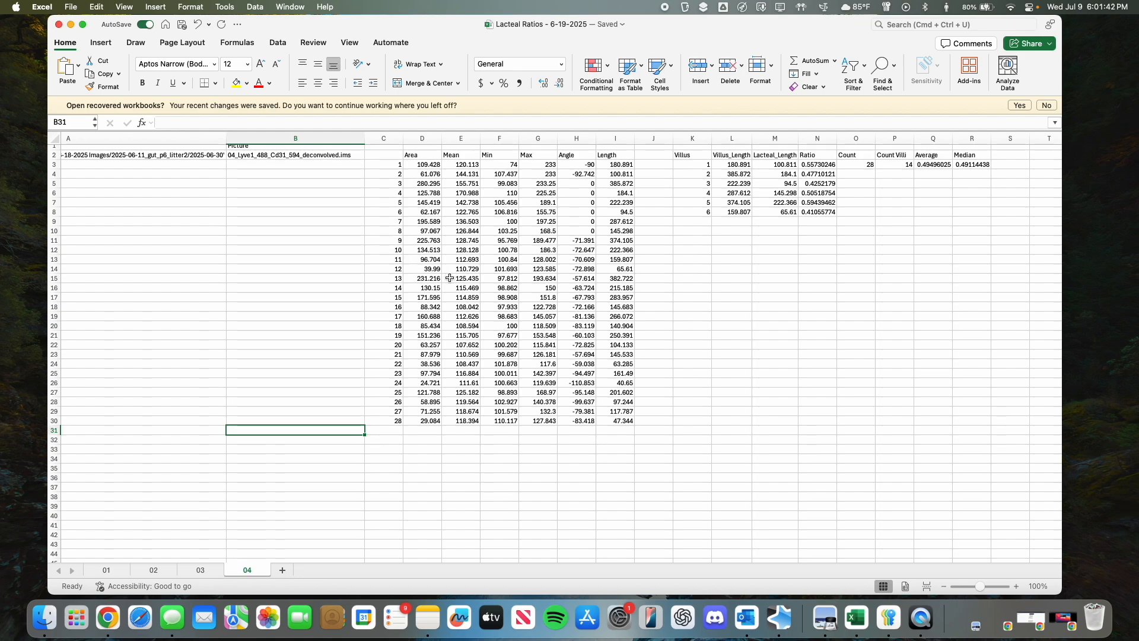
scroll(450, 278, "up", 1)
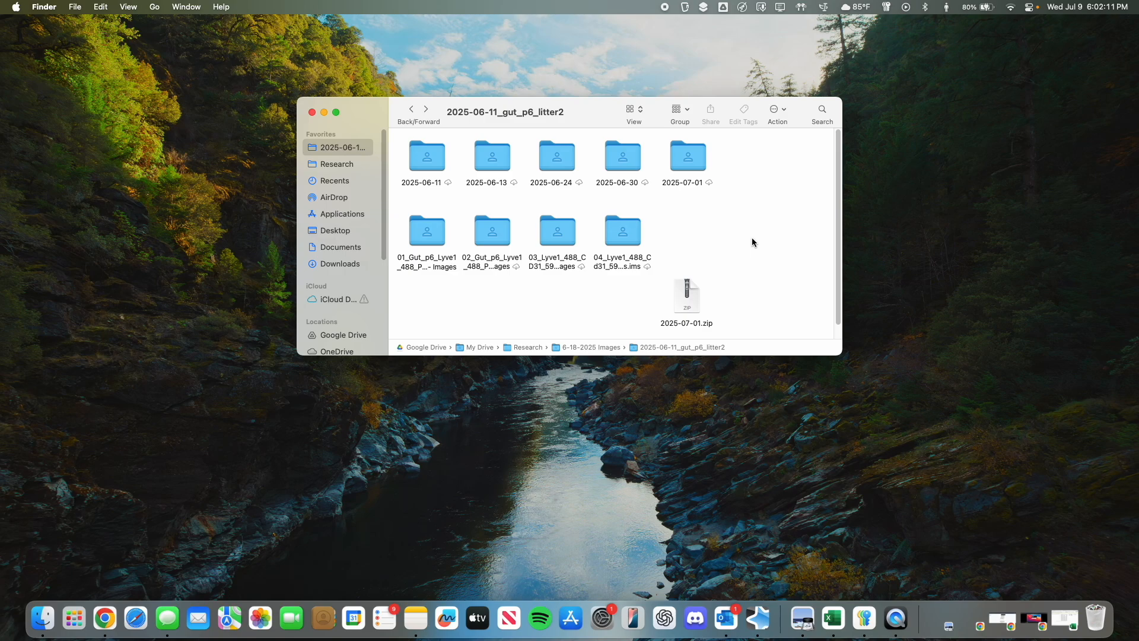
Step: Launch Fiji from a system search for "fiji" and move its main window slightly lower
key("super+space")
type("fiji")
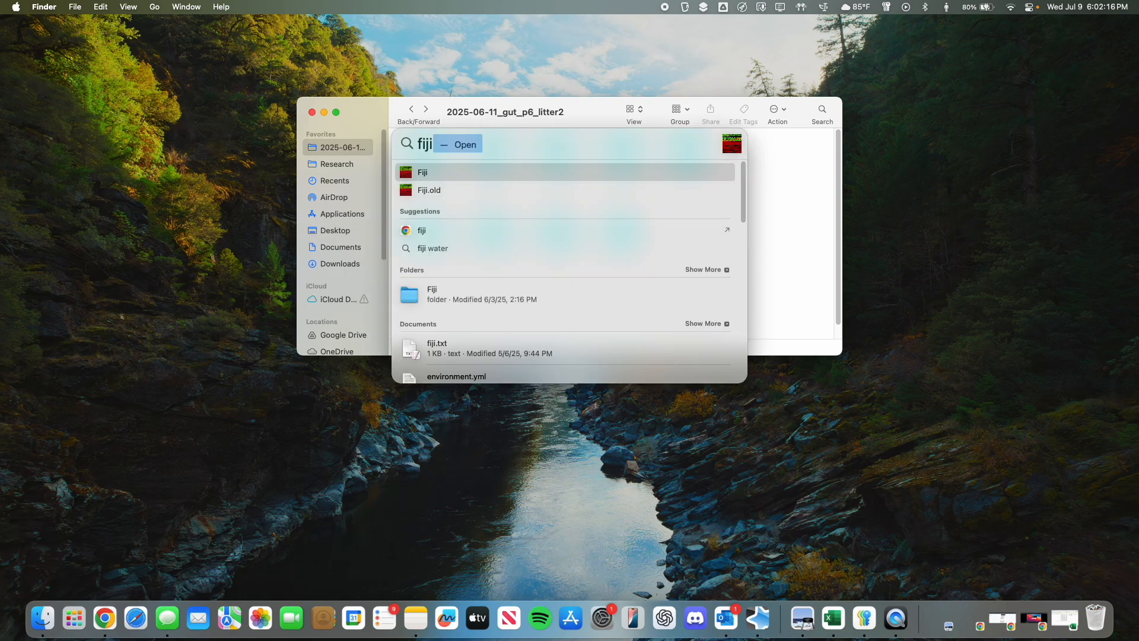
key("Return")
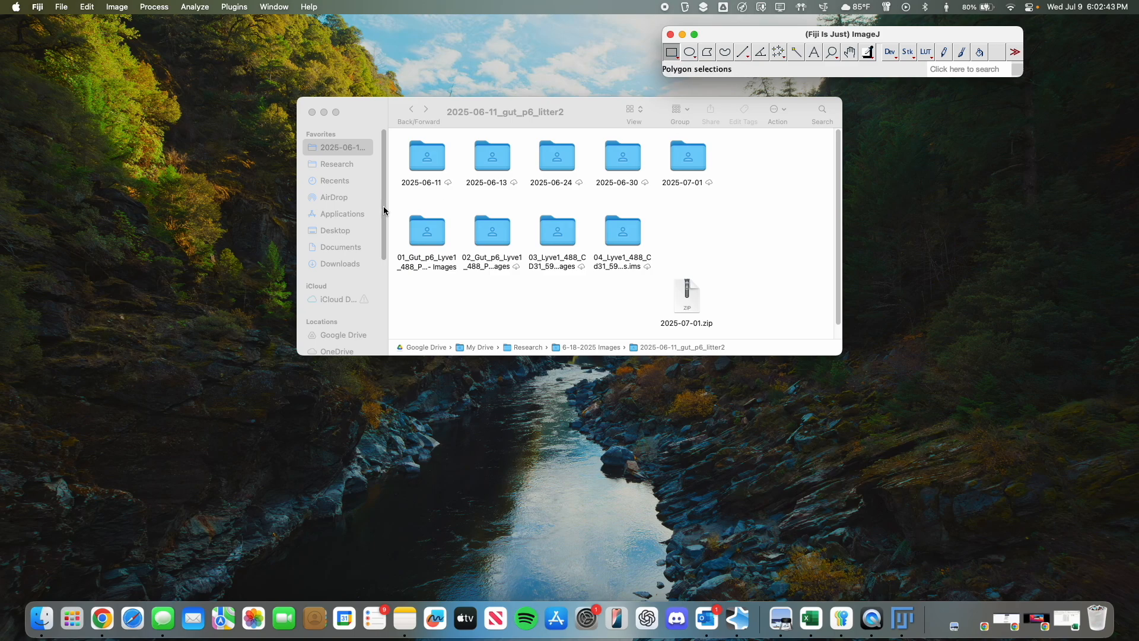
left_click_drag(736, 37, 738, 44)
left_click(67, 5)
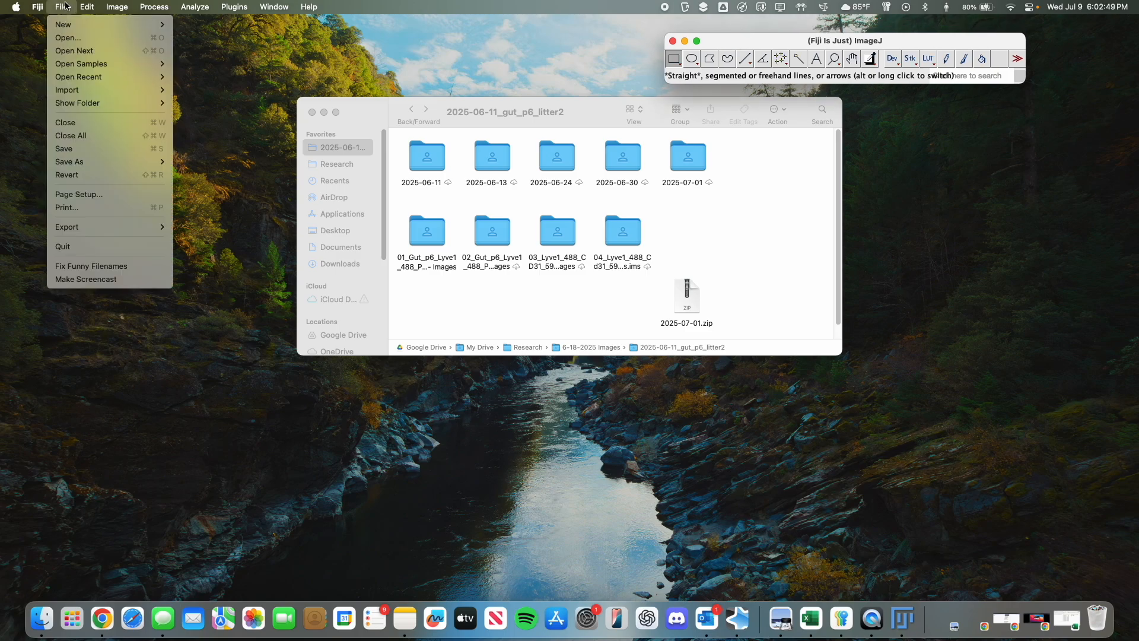
left_click(583, 105)
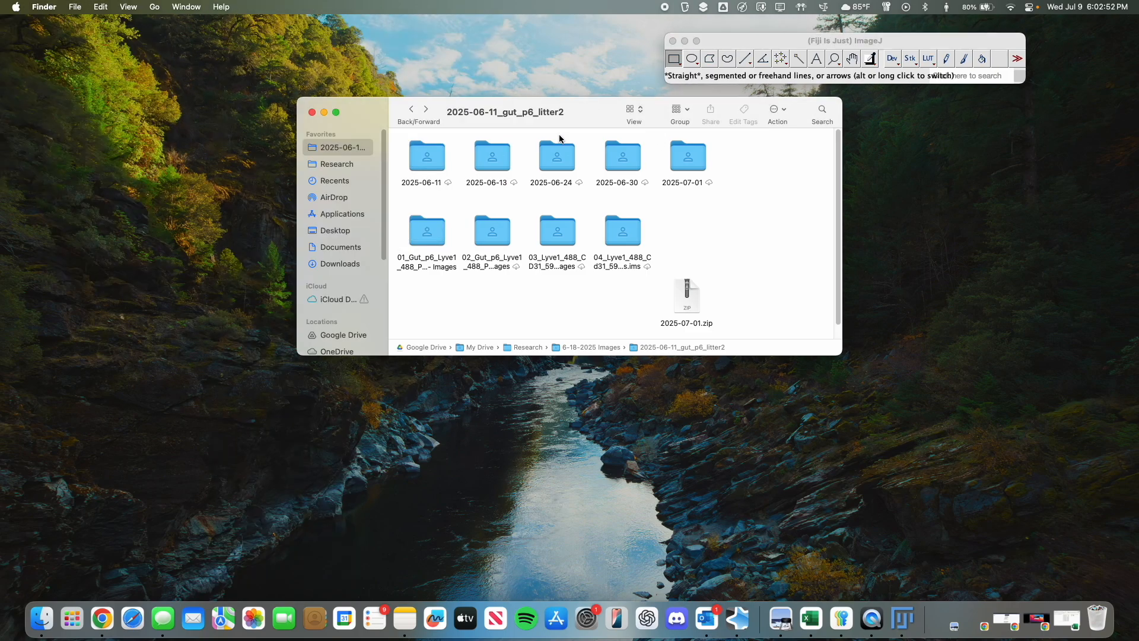
left_click(741, 43)
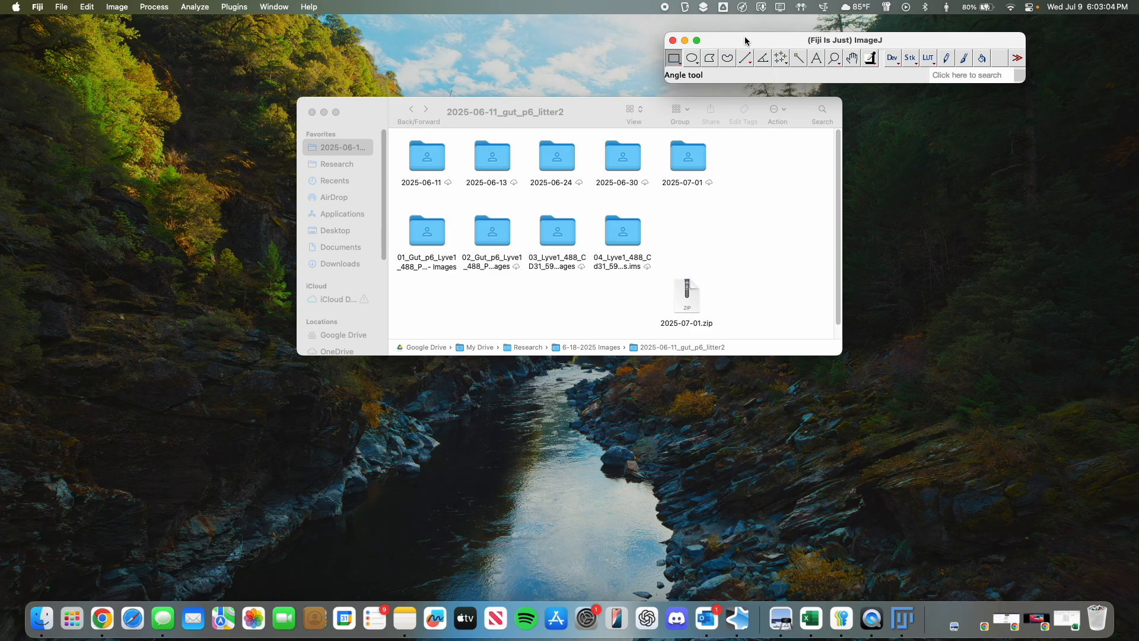
Step: Show the deconvolved .ims files in the 2025-06-30 folder in Finder, and bring Fiji back to the front
left_click(786, 246)
double_click(422, 161)
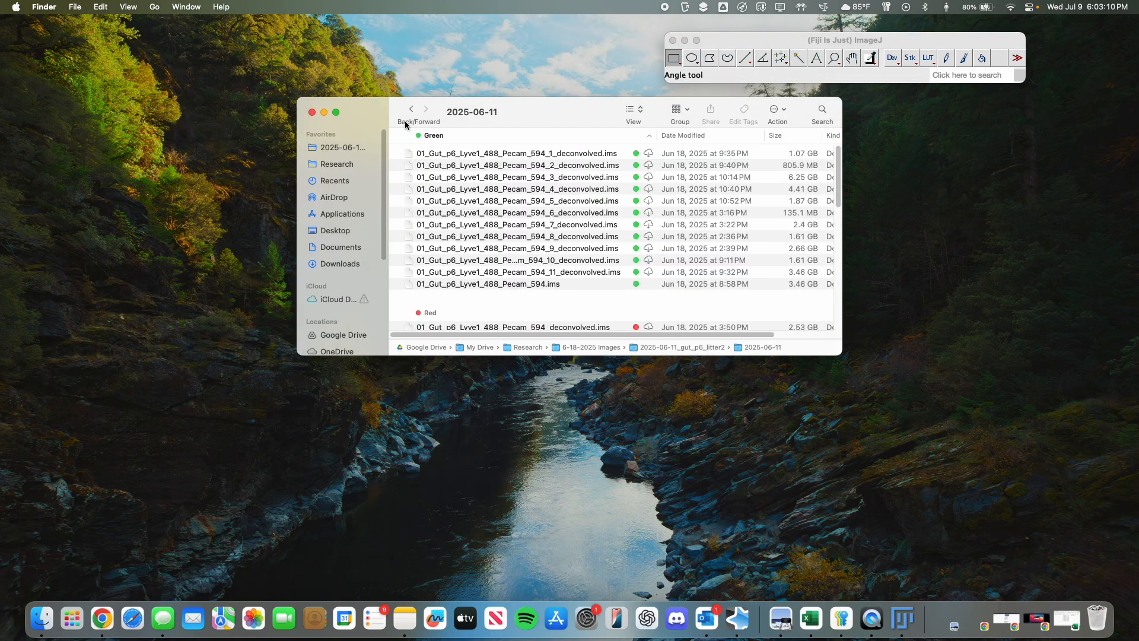
left_click(412, 110)
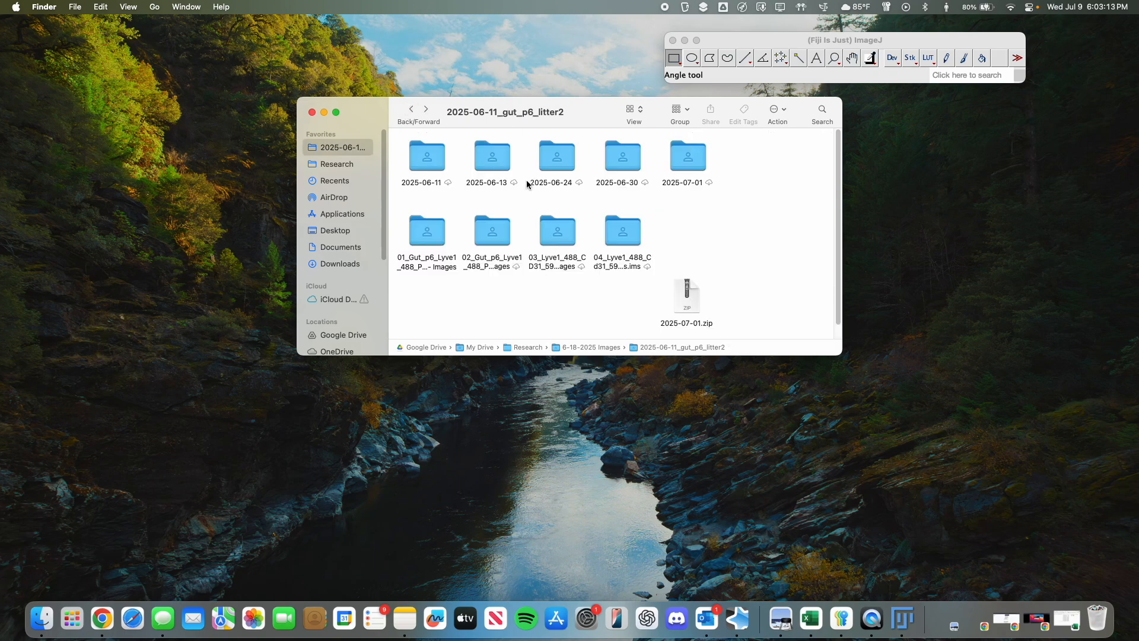
double_click(628, 142)
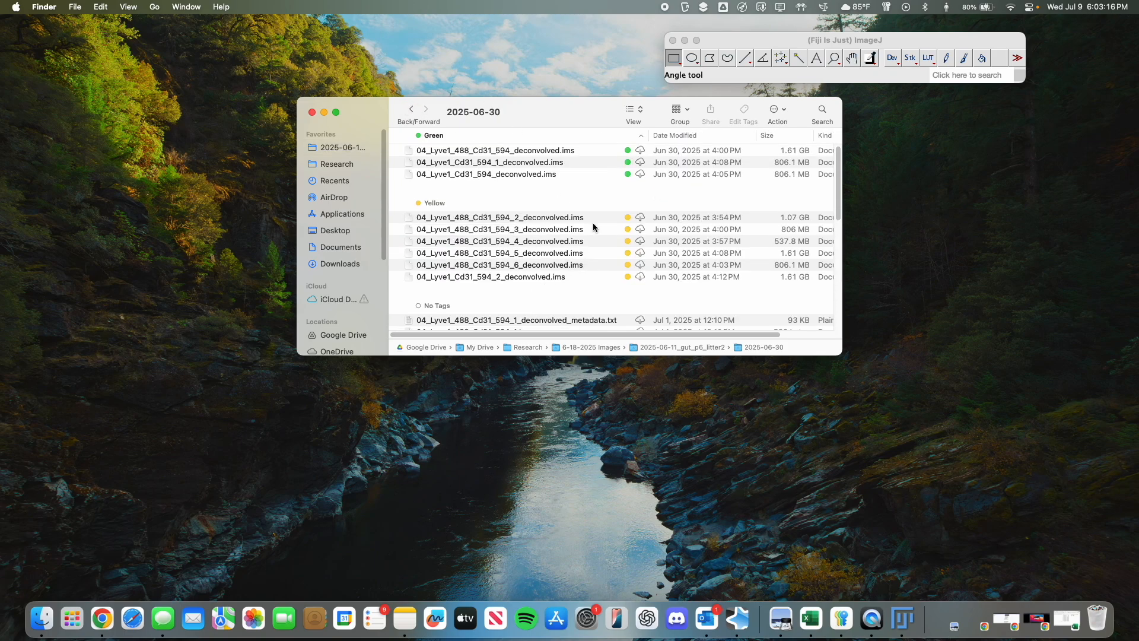
scroll(582, 295, "up", 1)
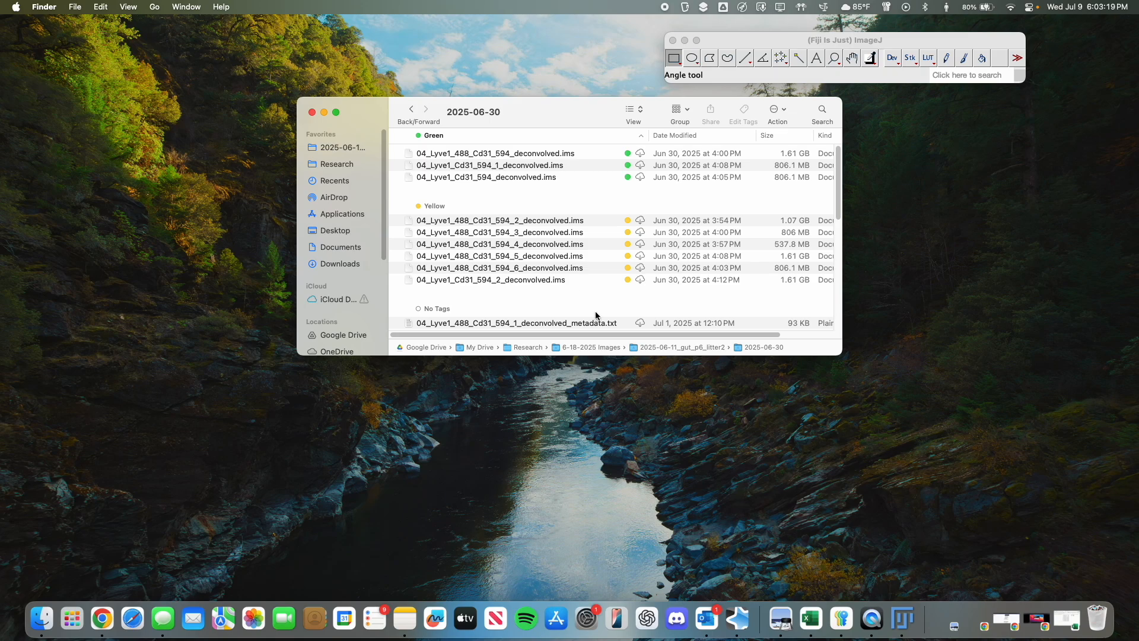
mouse_move(517, 280)
left_mouse_down()
mouse_move(710, 180)
mouse_move(769, 82)
mouse_move(754, 76)
mouse_move(521, 282)
left_mouse_up()
left_click(733, 40)
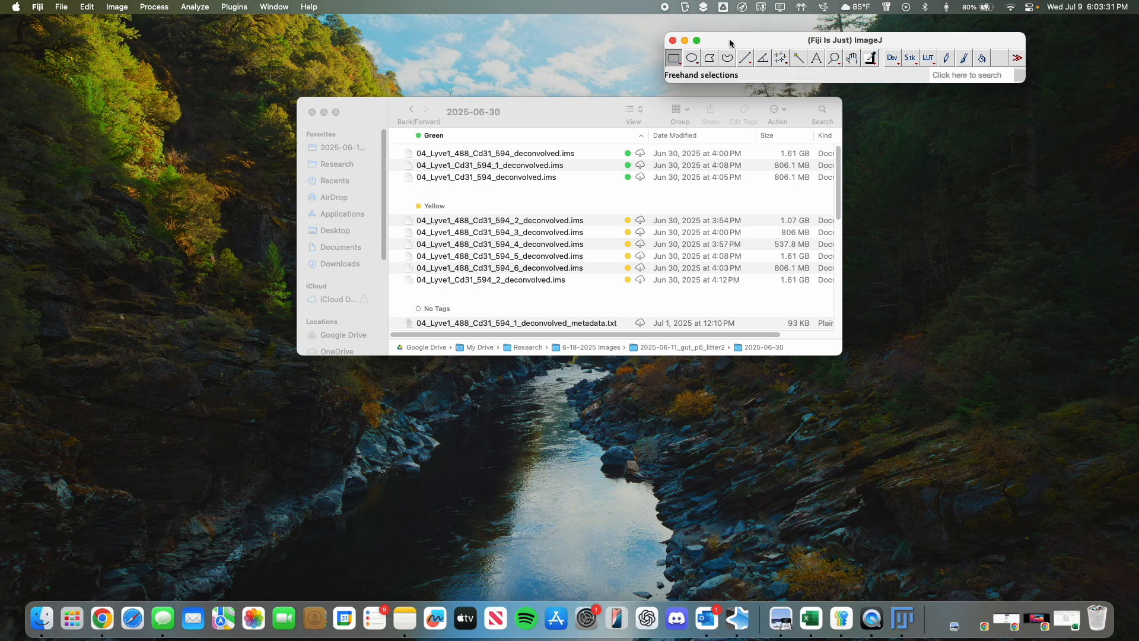
Step: Open 04_Lyve1_Cd31_594_2_deconvolved.ims from the 2025-06-30 folder
left_click(61, 7)
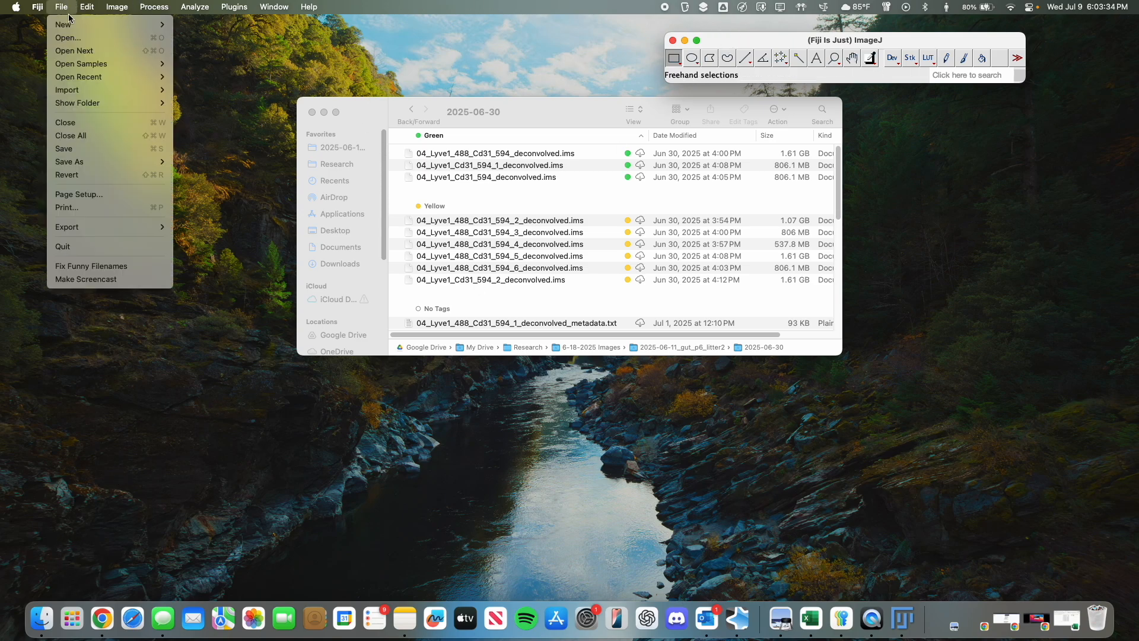
left_click(73, 38)
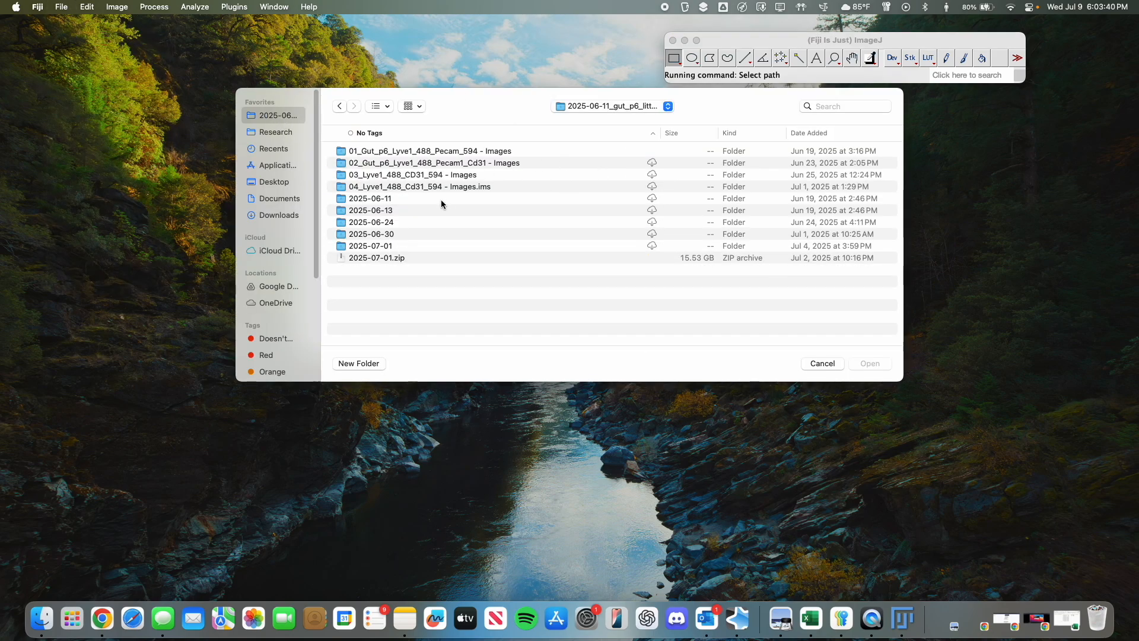
double_click(401, 233)
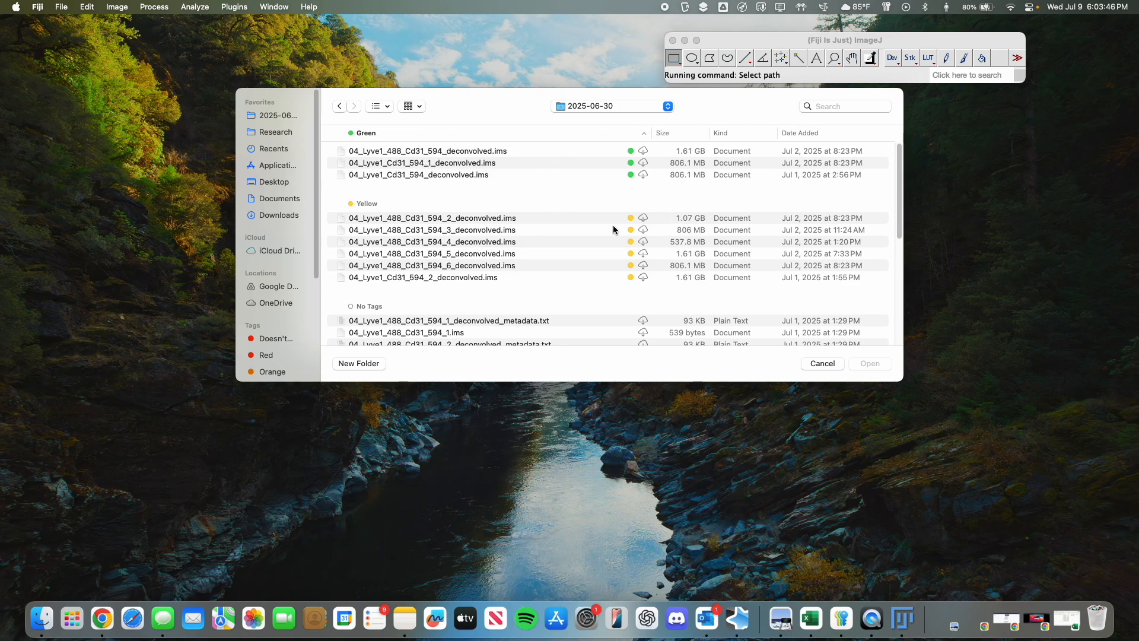
left_click(473, 280)
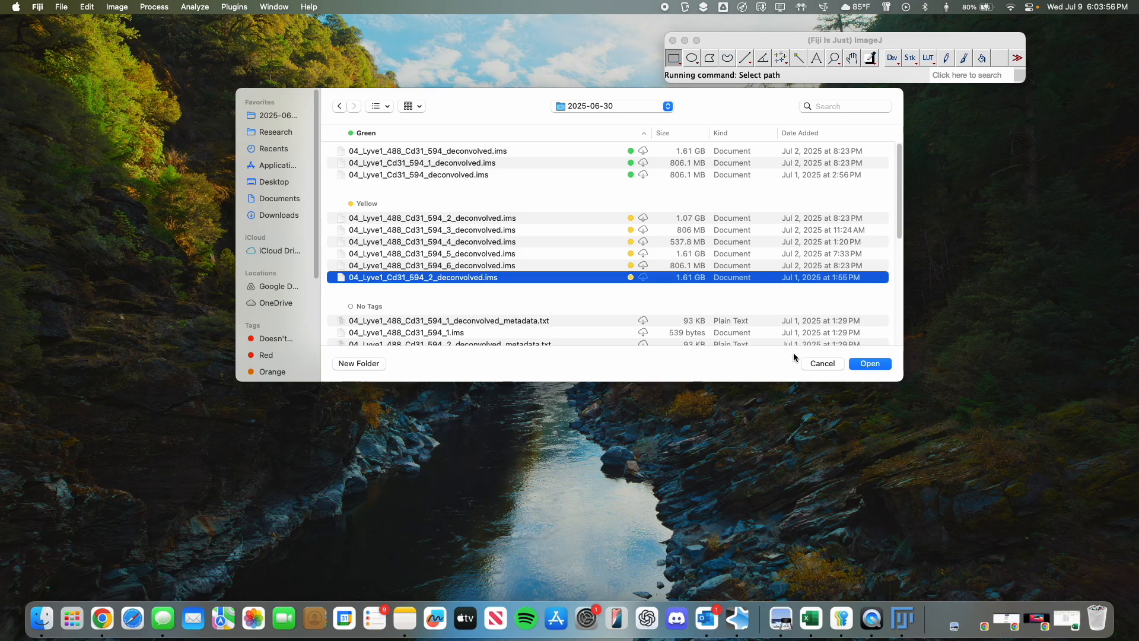
left_click(878, 365)
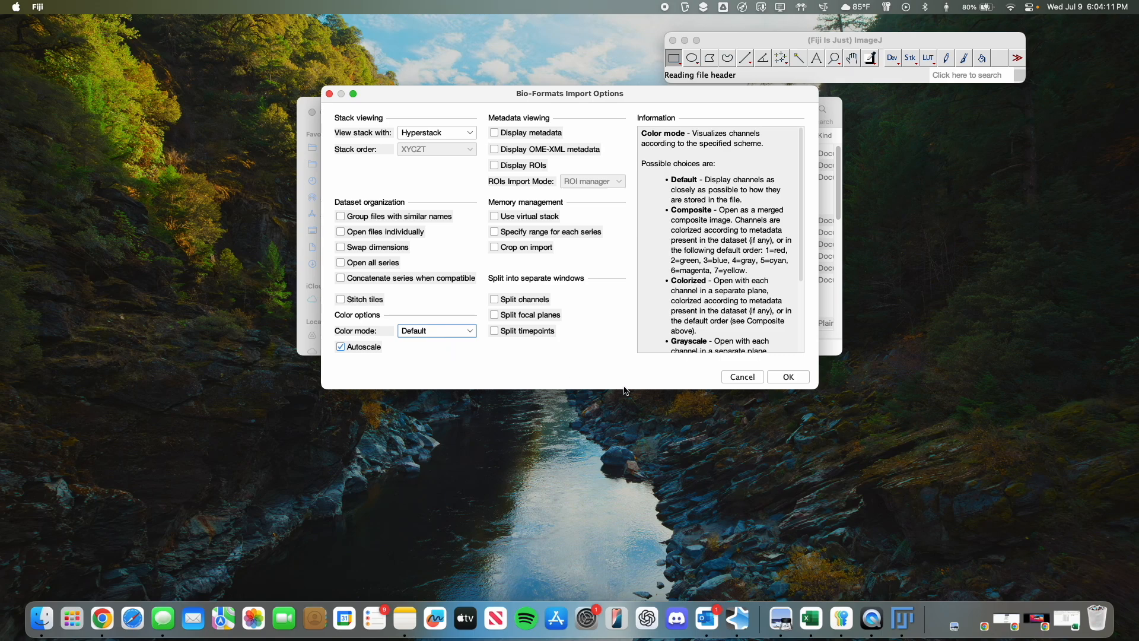
Step: Import the file as a Hyperstack with Default color mode and Autoscale, loading only Series 1 at 2048 x 2048 resolution
left_click(789, 378)
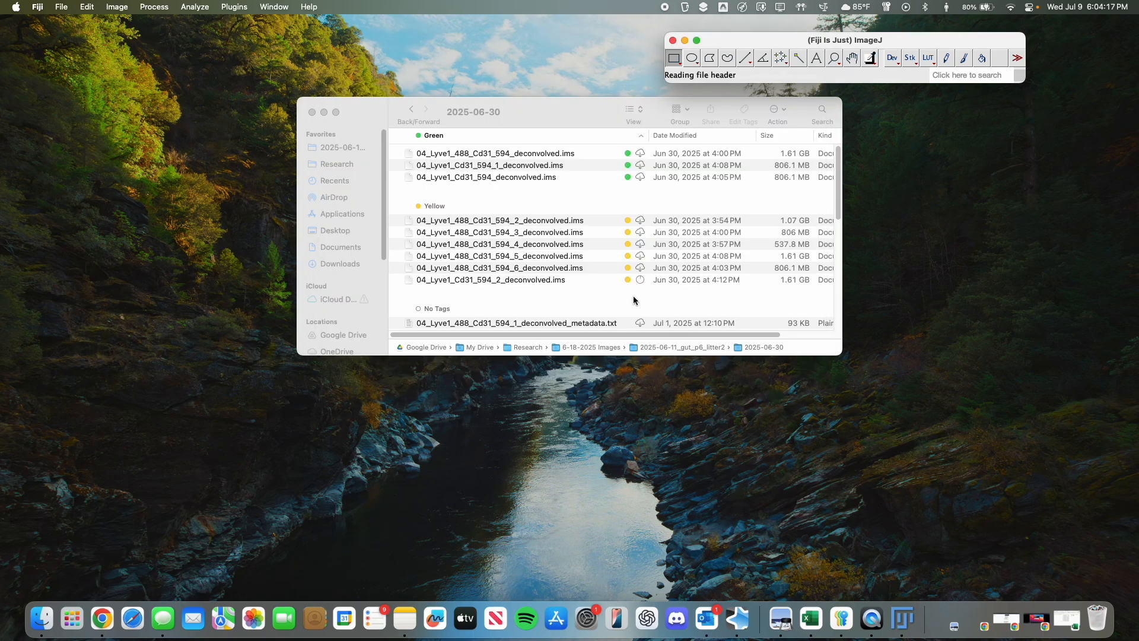
left_click(647, 284)
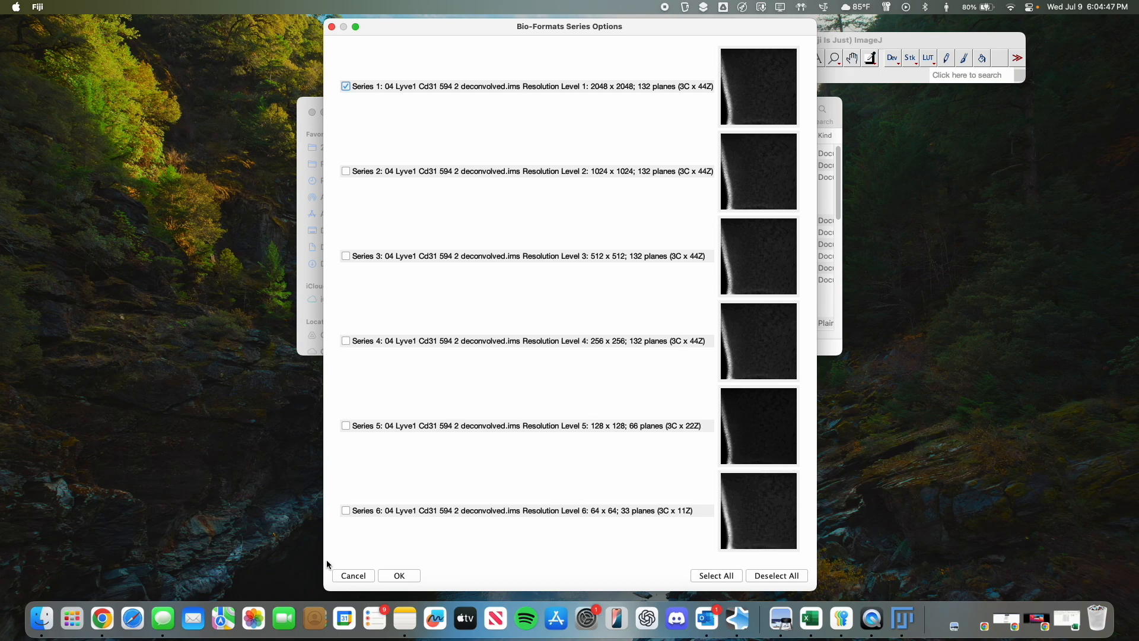
left_click(400, 576)
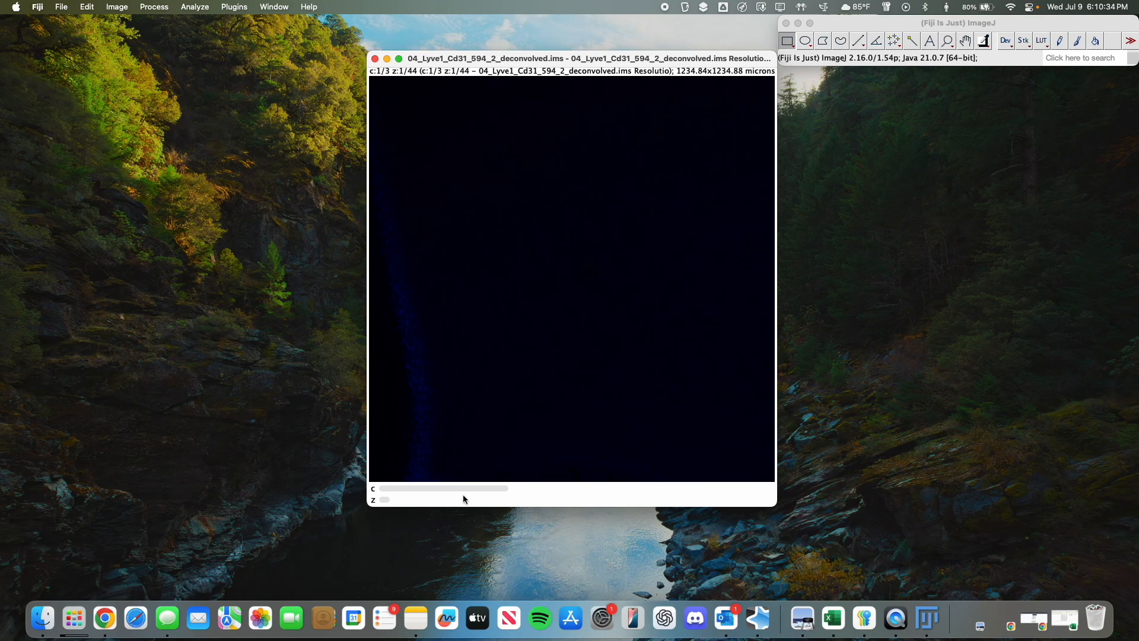
Step: Examine the opened stack by switching among its three color channels, ending on channel 1
left_click_drag(462, 486, 407, 509)
left_click_drag(400, 489, 638, 371)
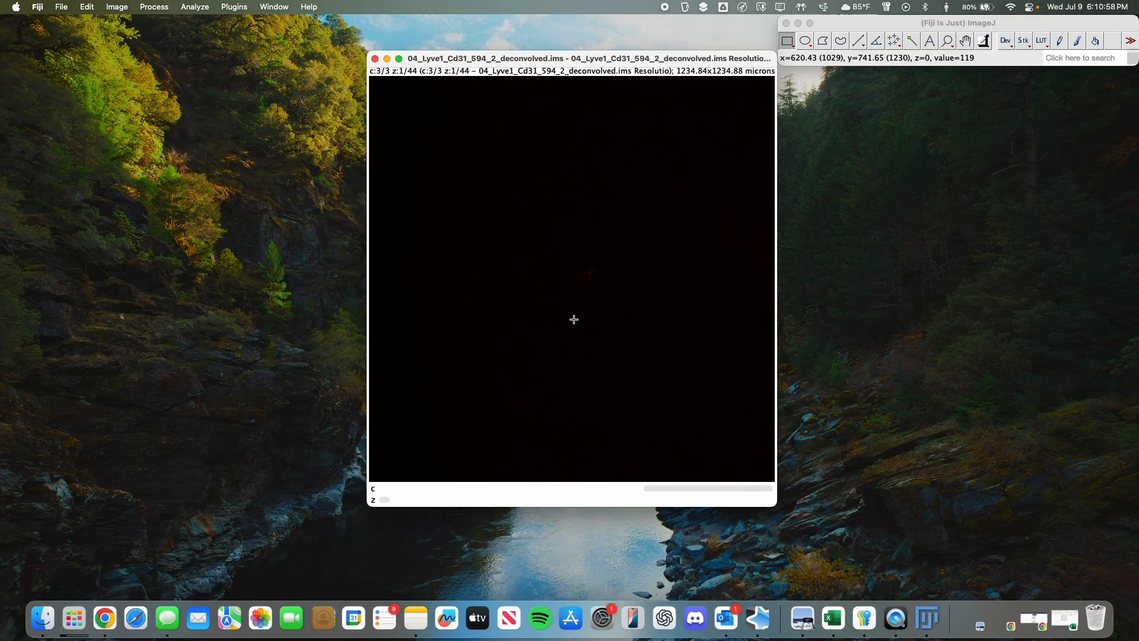
left_click(604, 487)
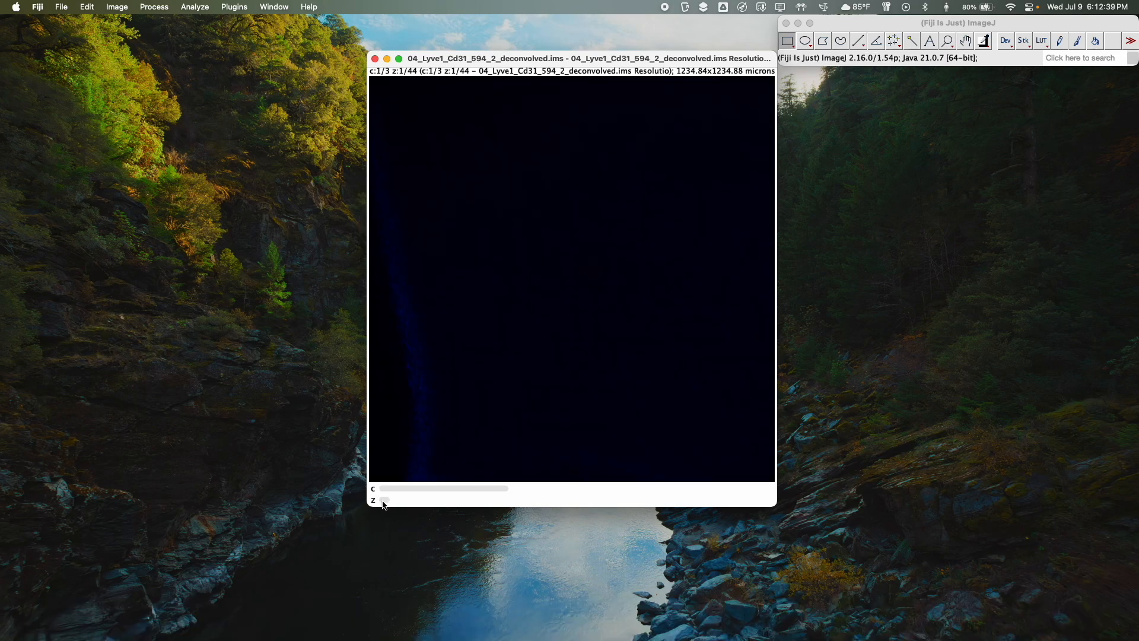
mouse_move(387, 502)
left_mouse_down()
mouse_move(783, 500)
mouse_move(485, 563)
mouse_move(344, 549)
left_mouse_up()
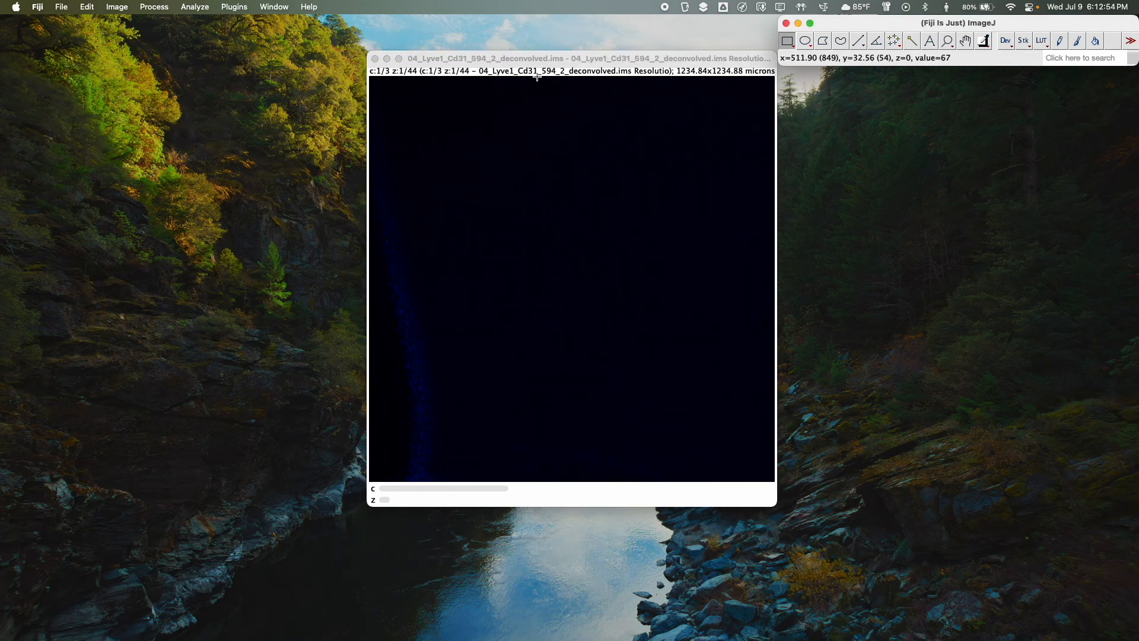
left_click(534, 491)
left_click_drag(475, 489, 420, 490)
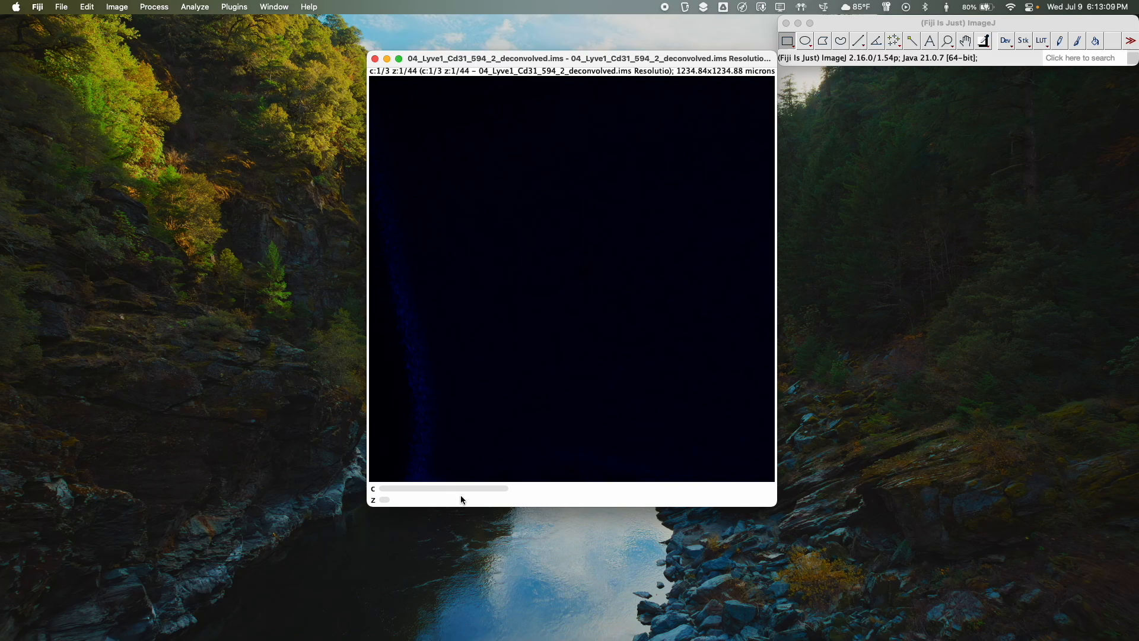
left_click_drag(438, 490, 358, 518)
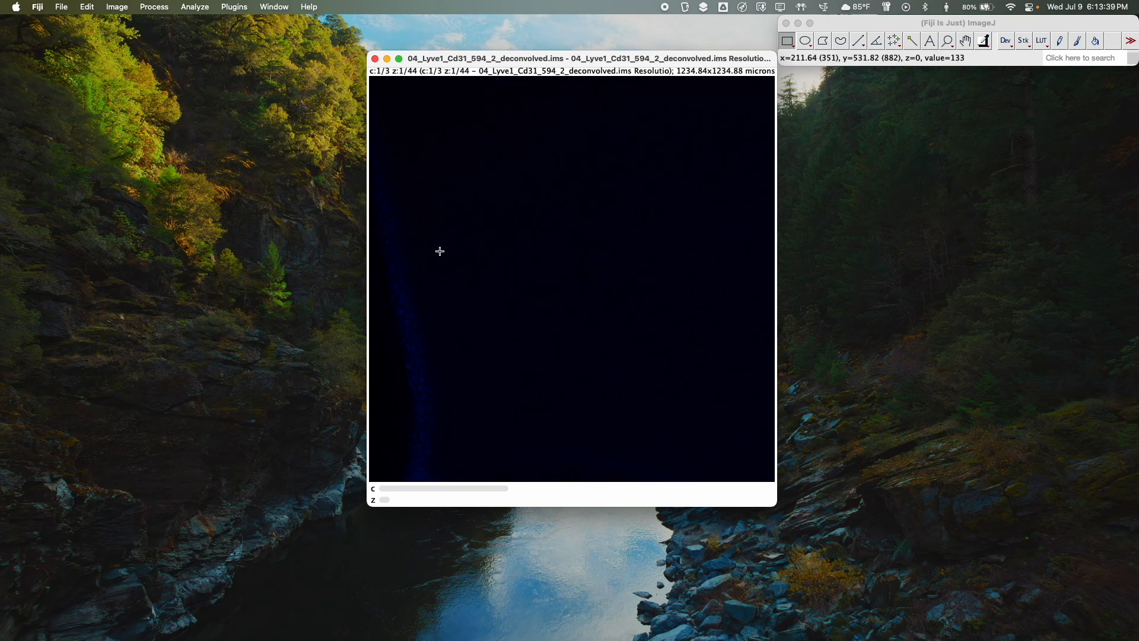
left_click(570, 487)
left_click(415, 488)
Step: Open the Brightness/Contrast adjustment for the stack and place its window beside the image
left_click(843, 18)
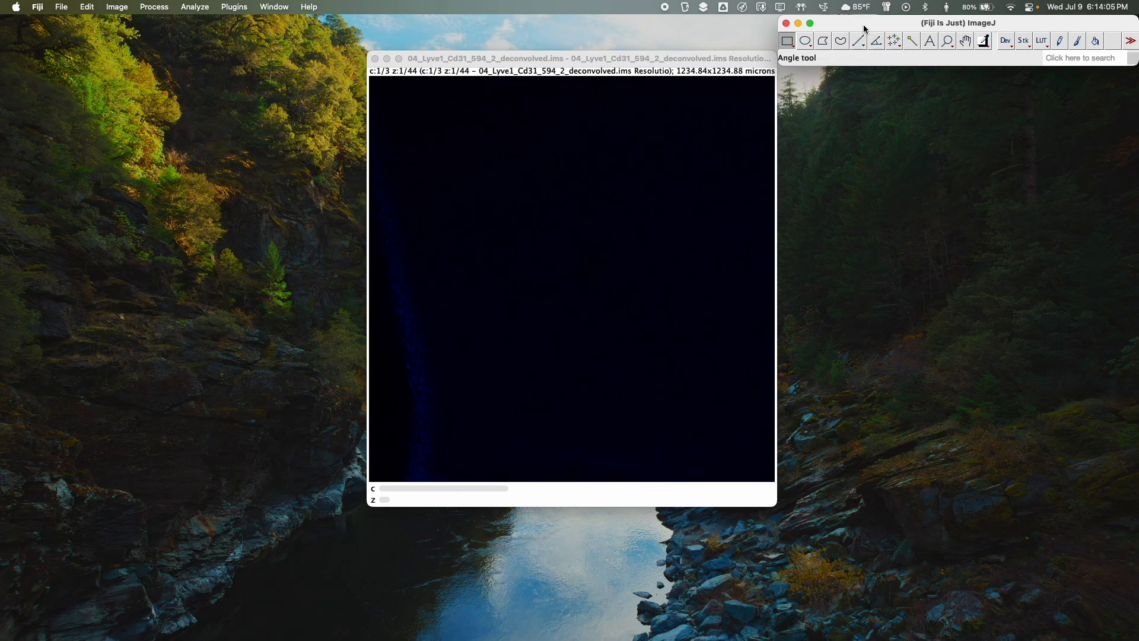
left_click(642, 58)
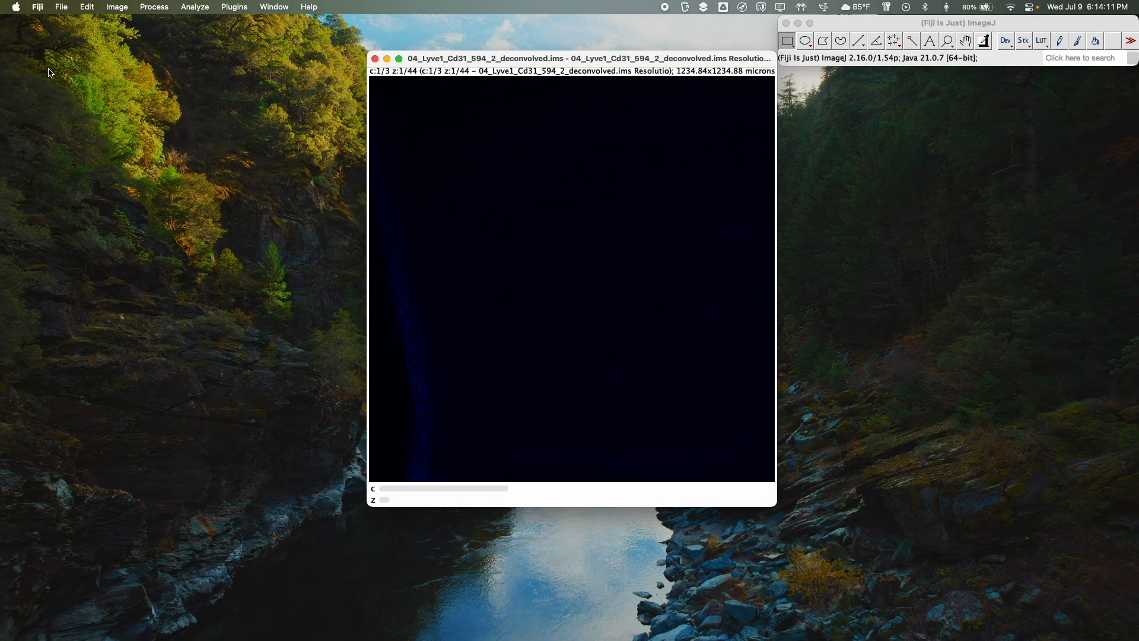
left_click(116, 7)
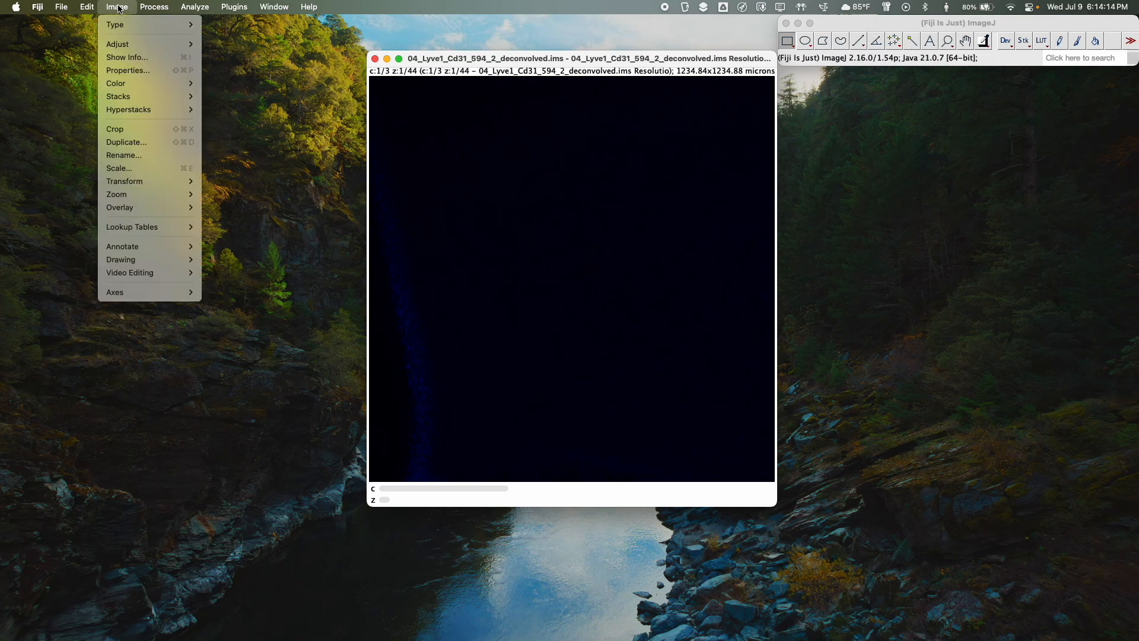
mouse_move(122, 45)
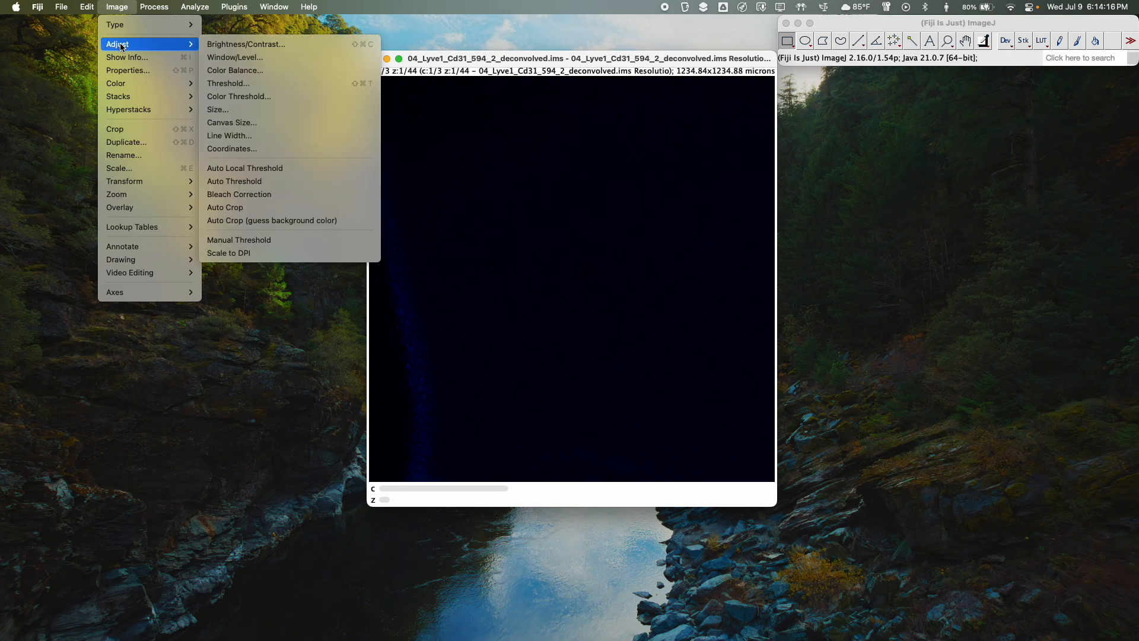
left_click(261, 44)
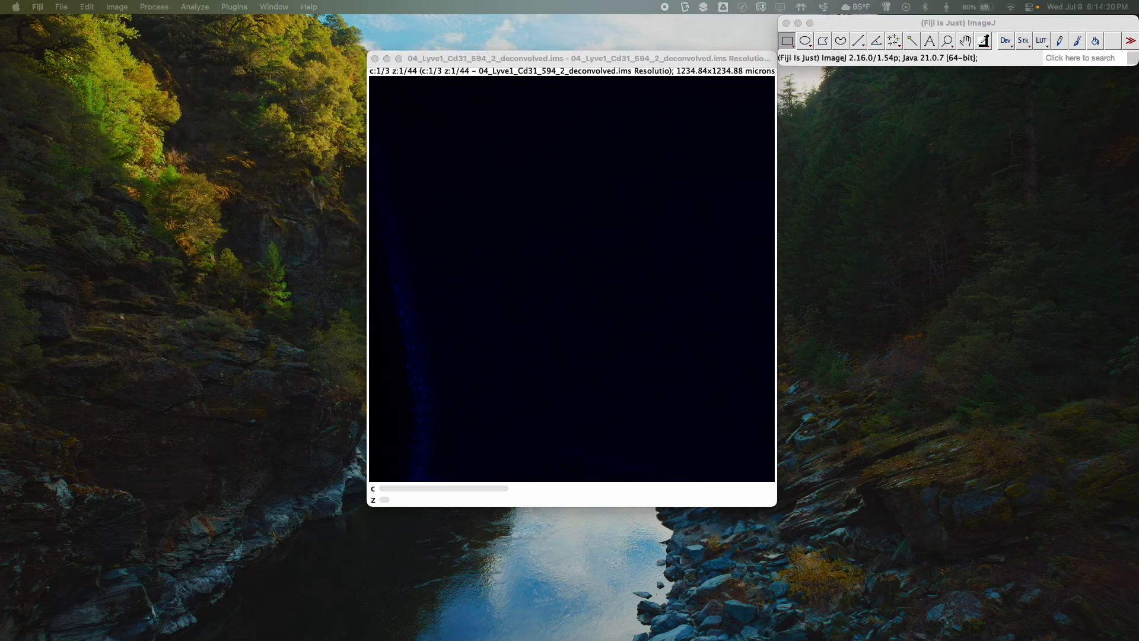
left_click_drag(1097, 251, 1018, 243)
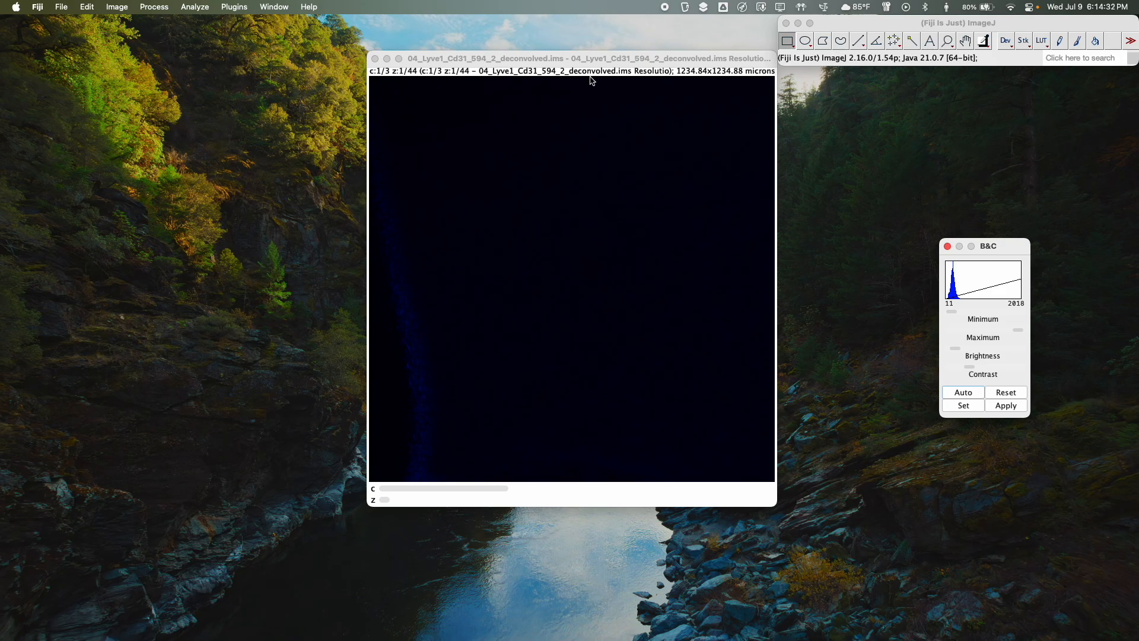
left_click(596, 57)
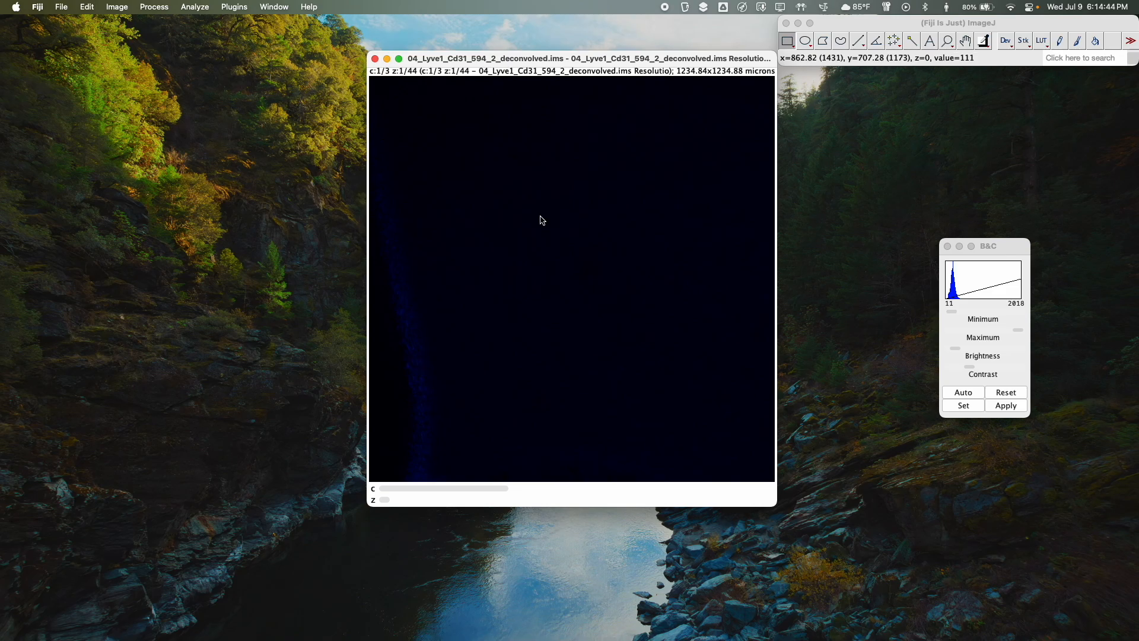
Step: Apply automatic brightness and contrast to channel 1 and channel 2, and move the B&C window closer to the image
left_click(1015, 316)
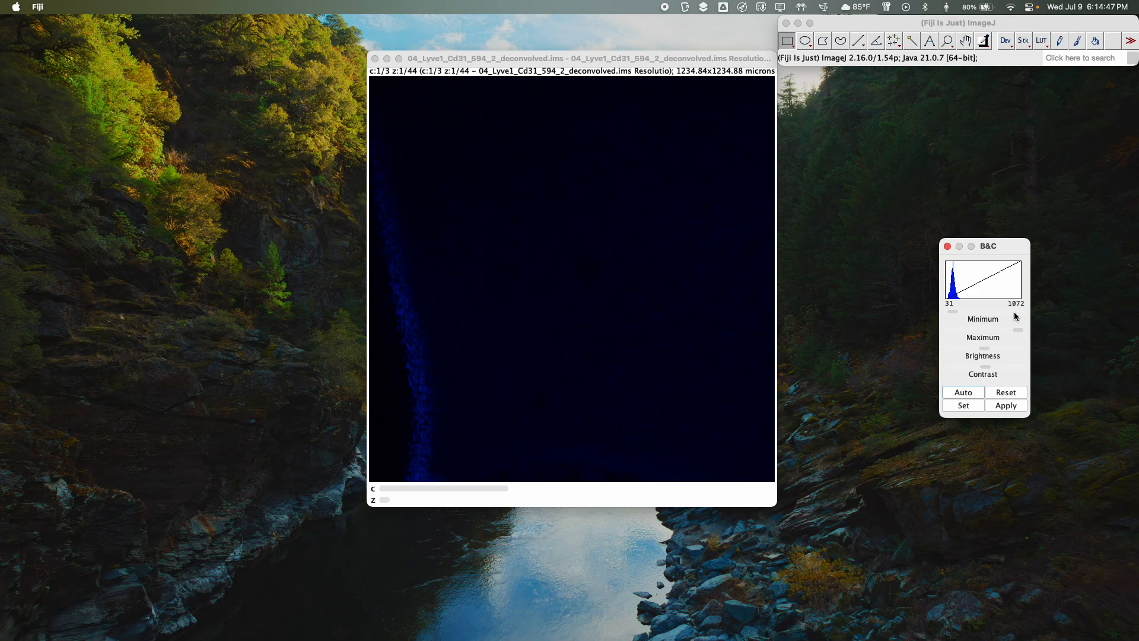
left_click(970, 393)
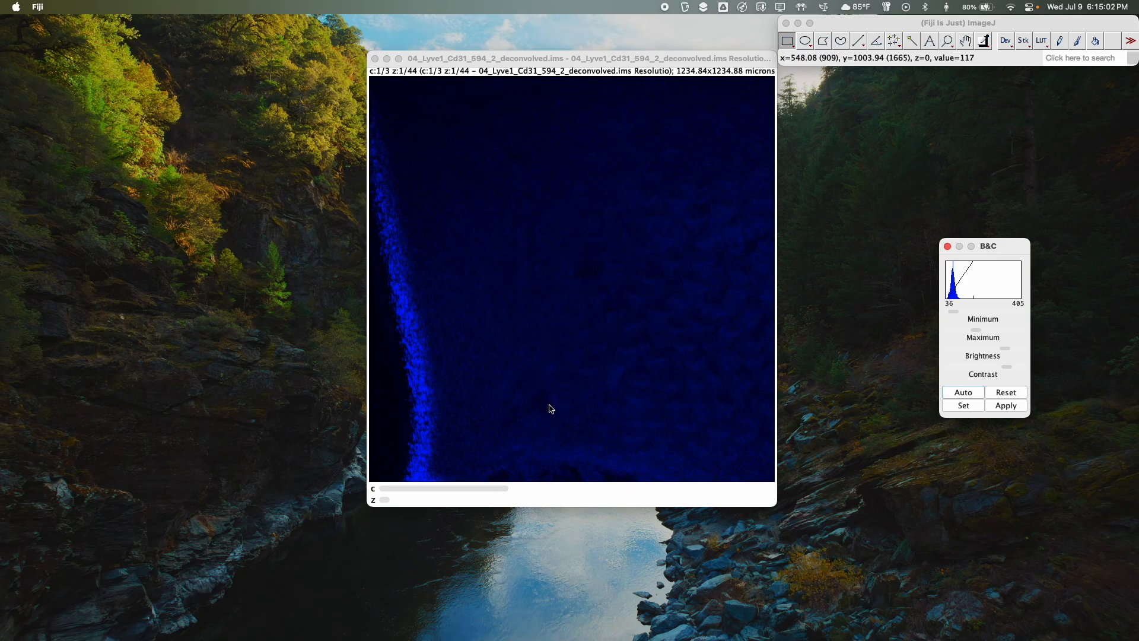
left_click(567, 488)
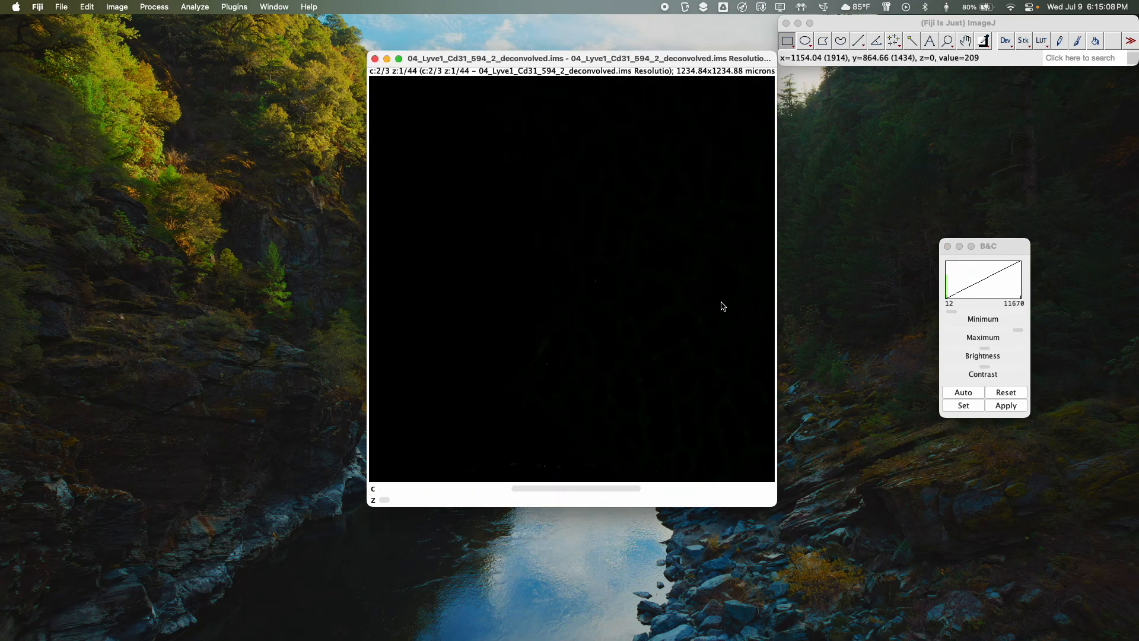
left_click(963, 393)
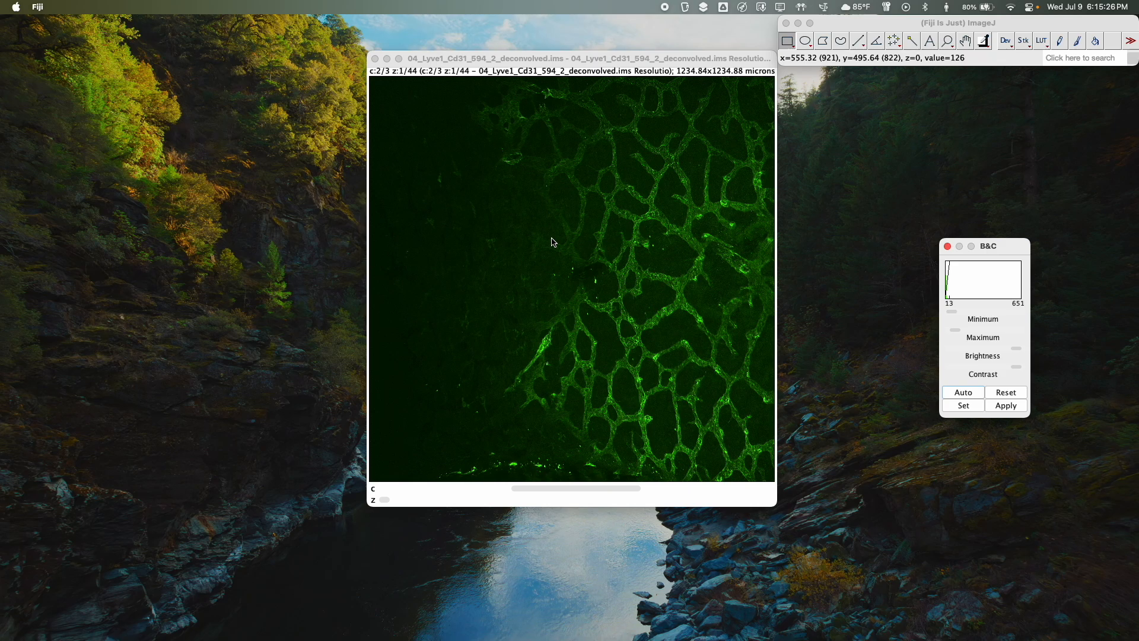
left_click_drag(1003, 242, 861, 217)
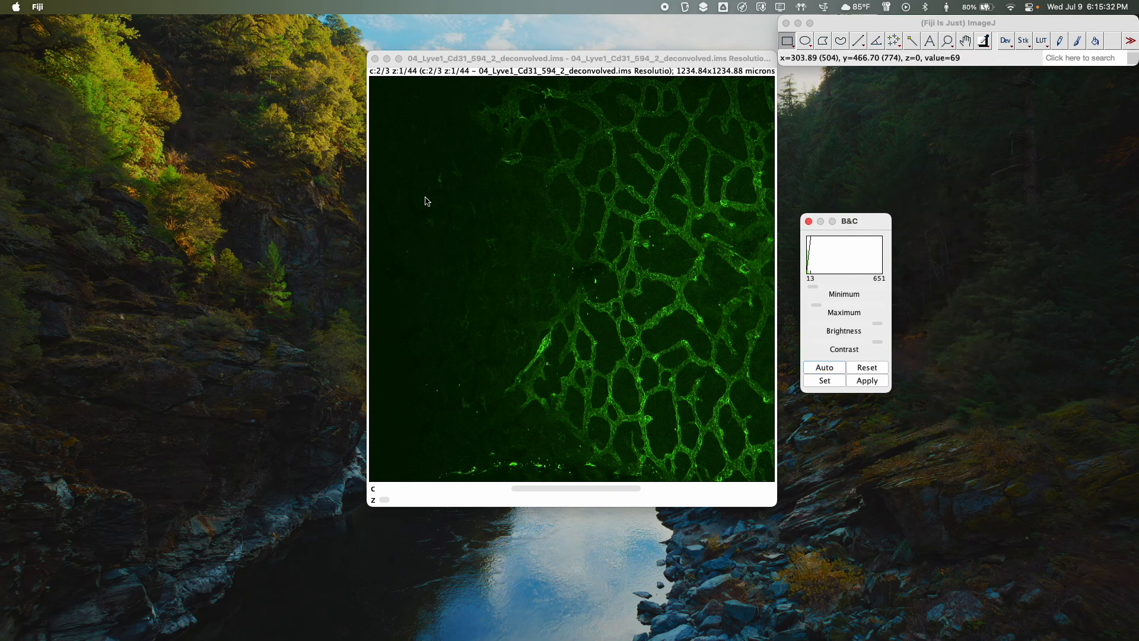
Step: Create an Average Intensity Z projection of the stack from slice 1 to slice 44
left_click(154, 7)
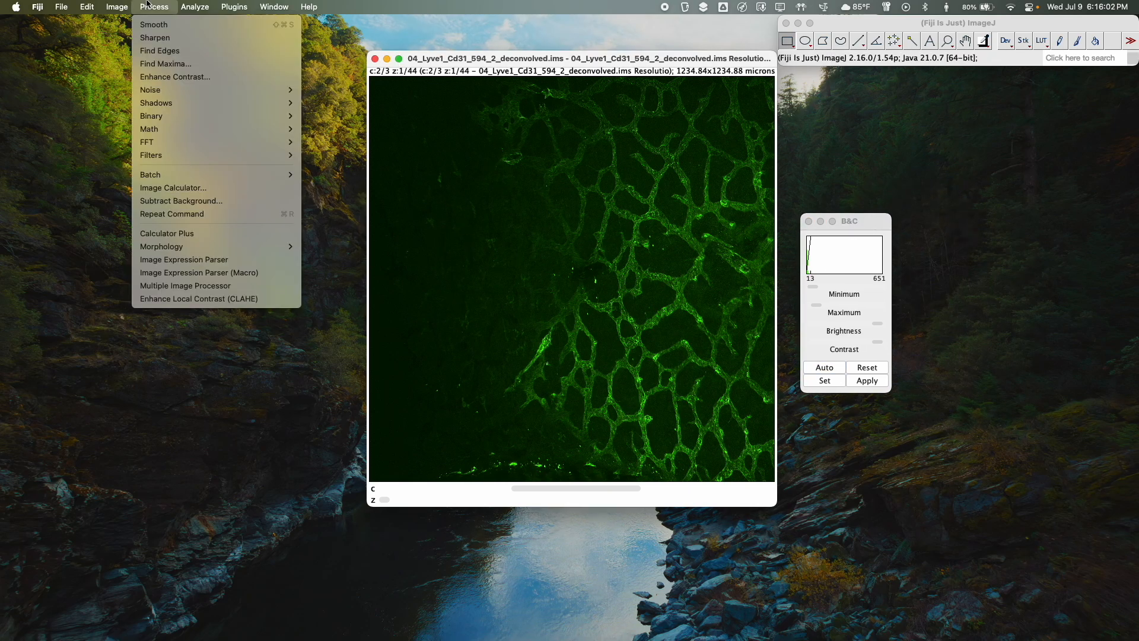
mouse_move(120, 5)
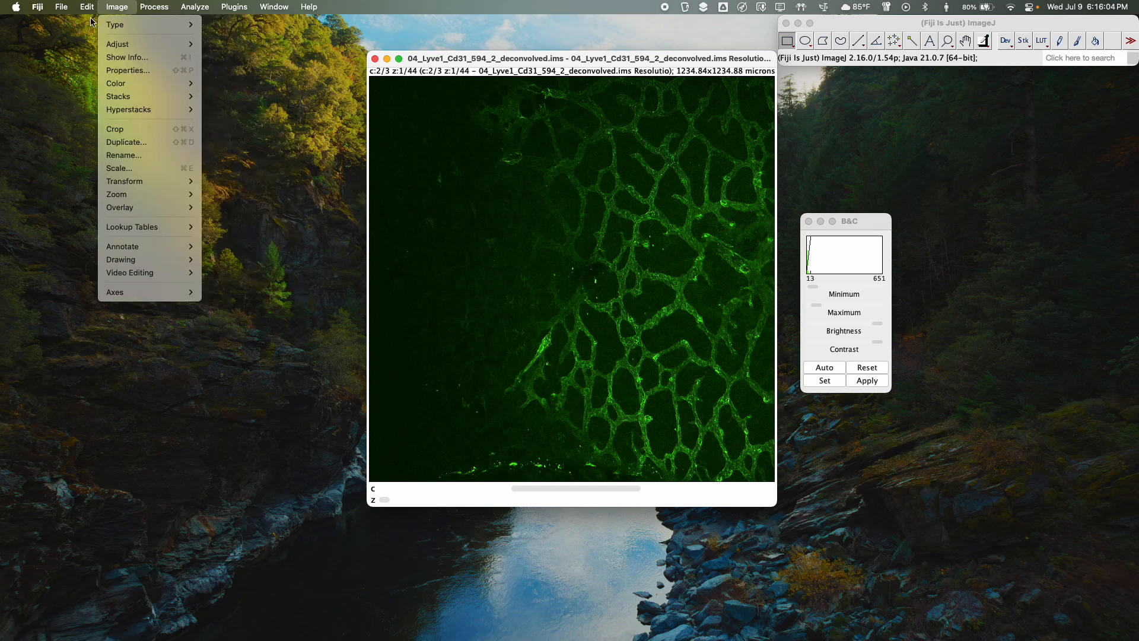
mouse_move(136, 97)
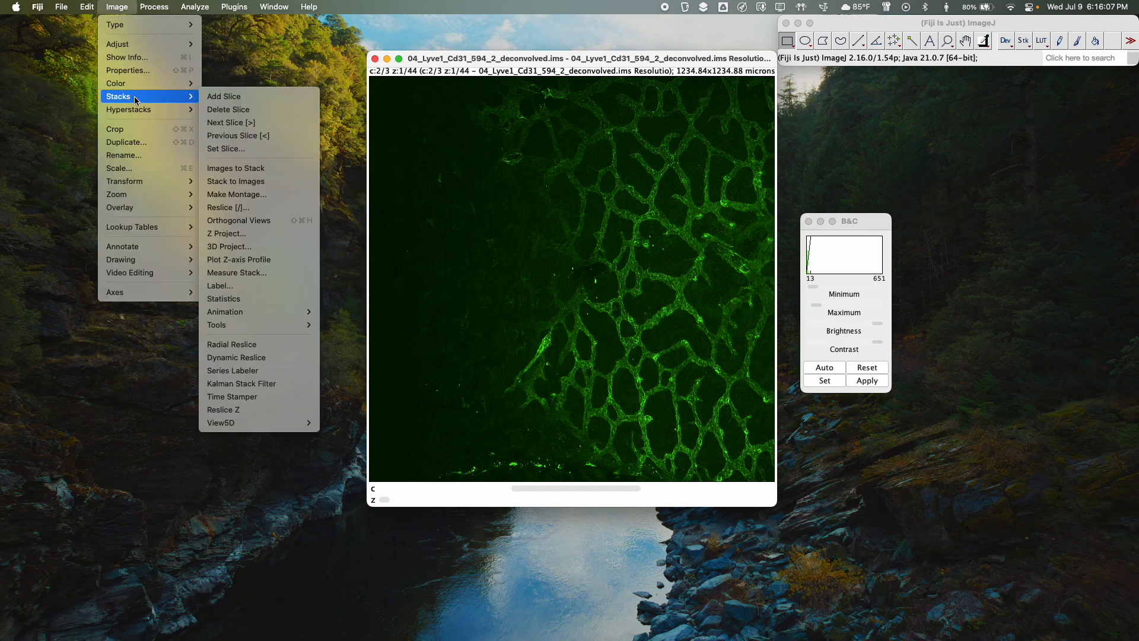
left_click(268, 234)
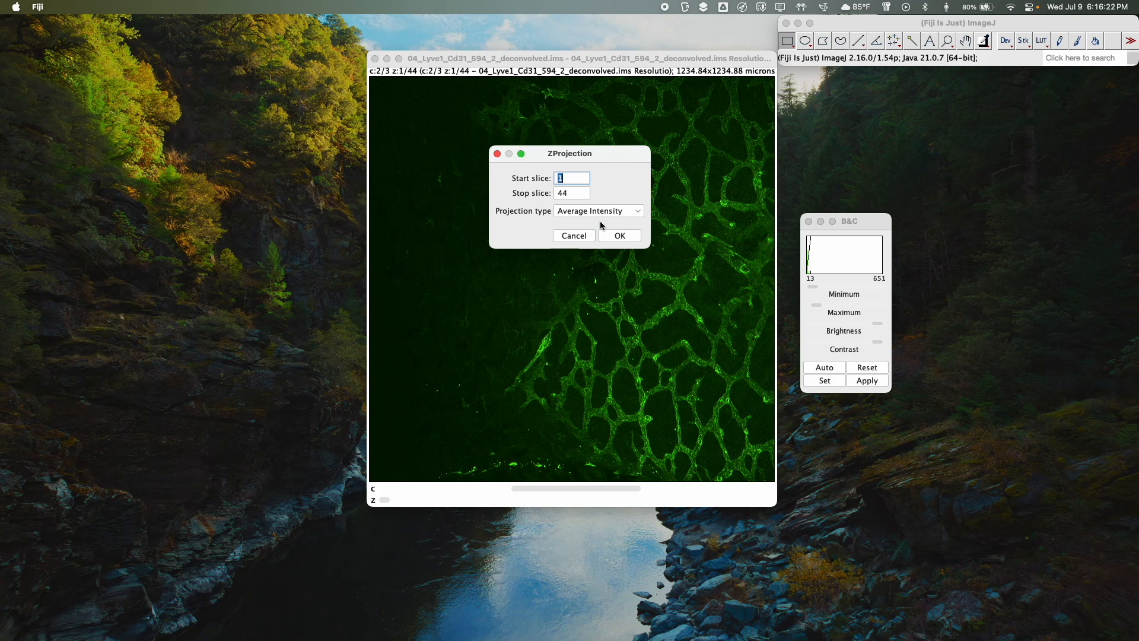
left_click(621, 236)
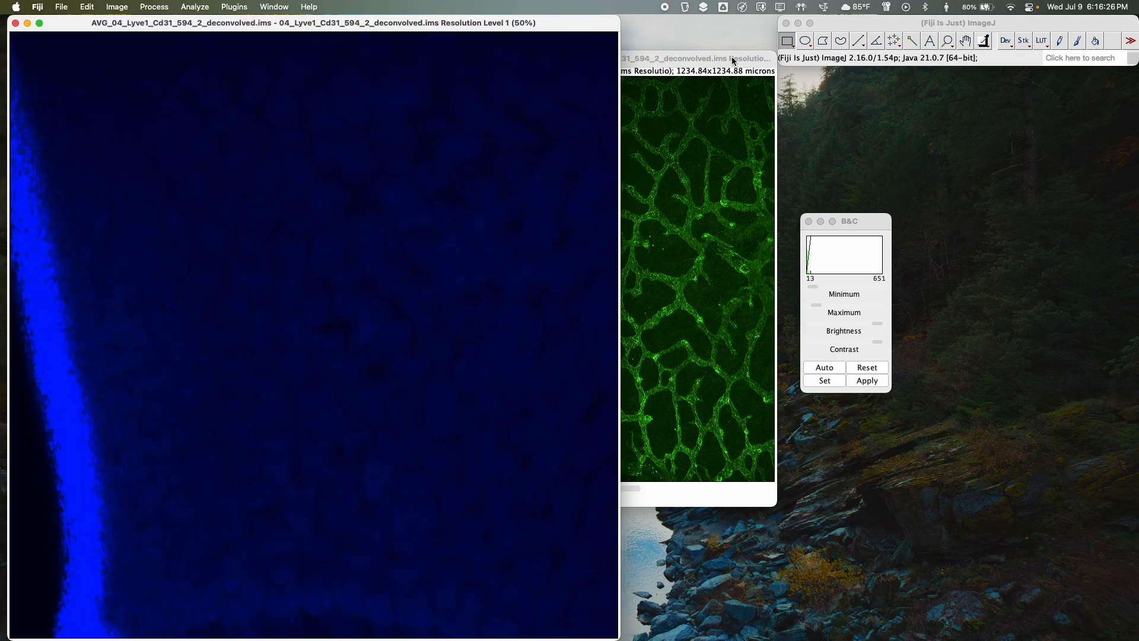
Step: Try the Cyan lookup table on channel 2 of the original stack and restore its Green lookup table
left_click(734, 61)
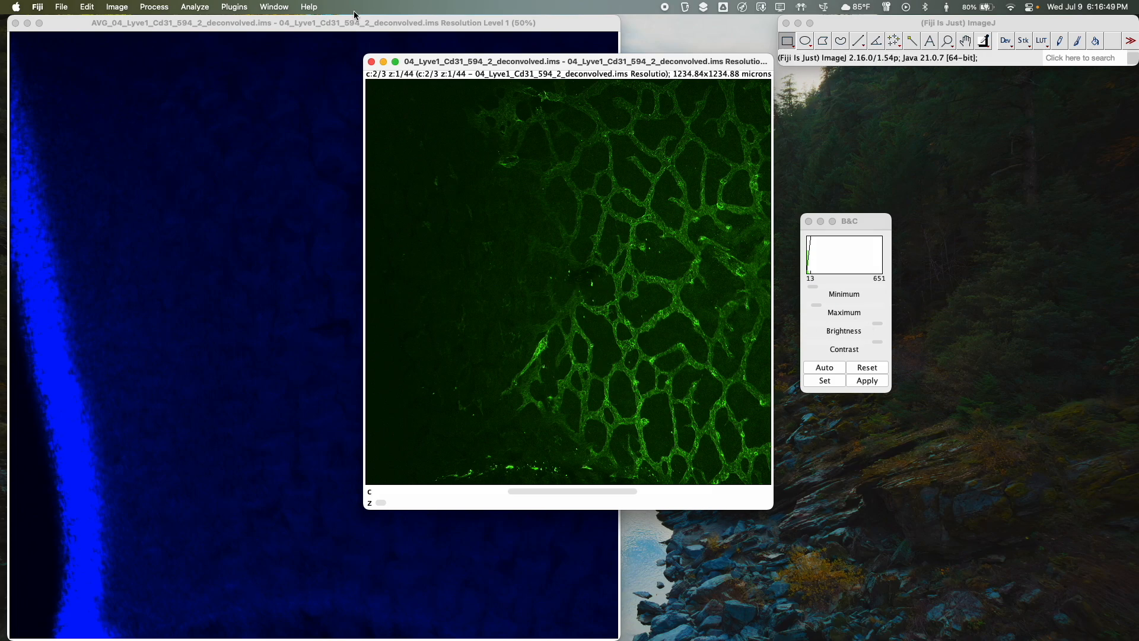
left_click(884, 26)
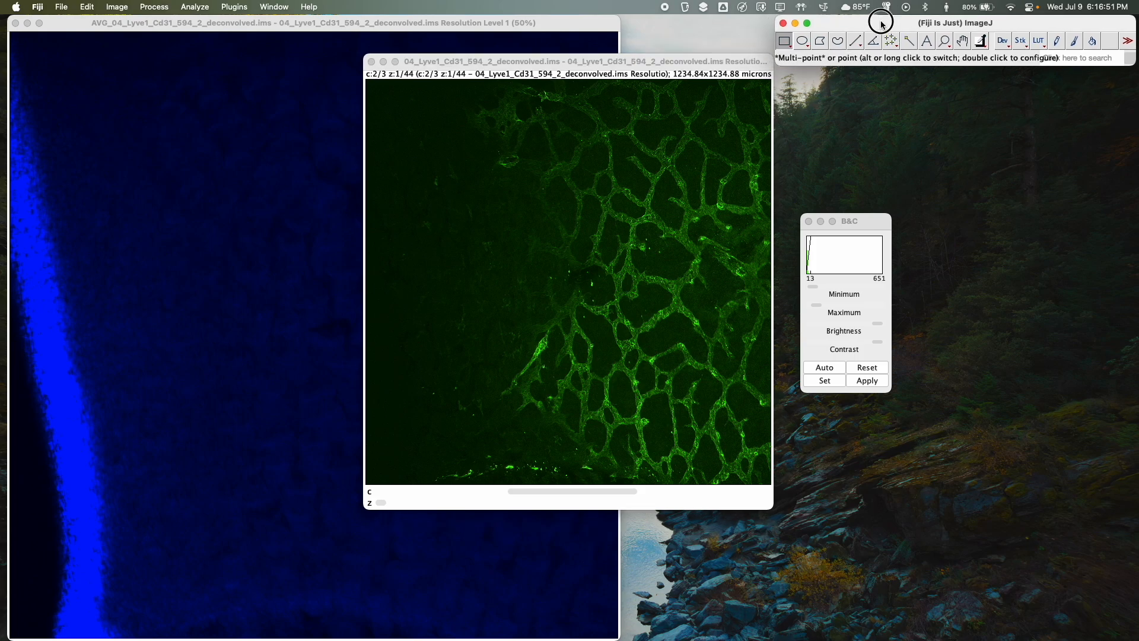
left_click(1039, 42)
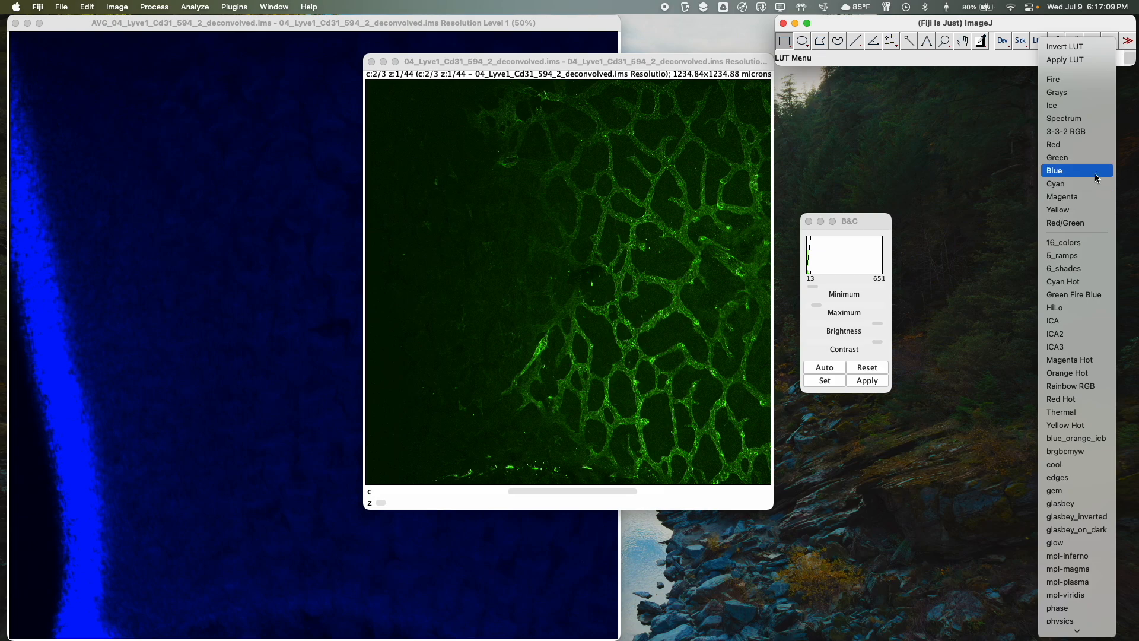
left_click(344, 314)
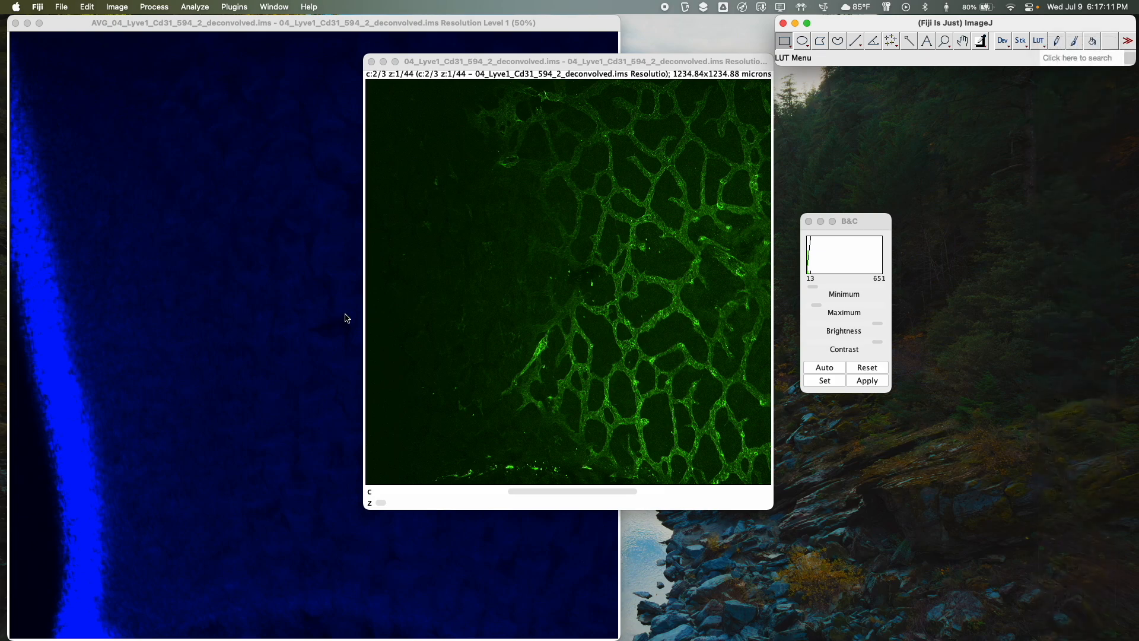
left_click(1039, 41)
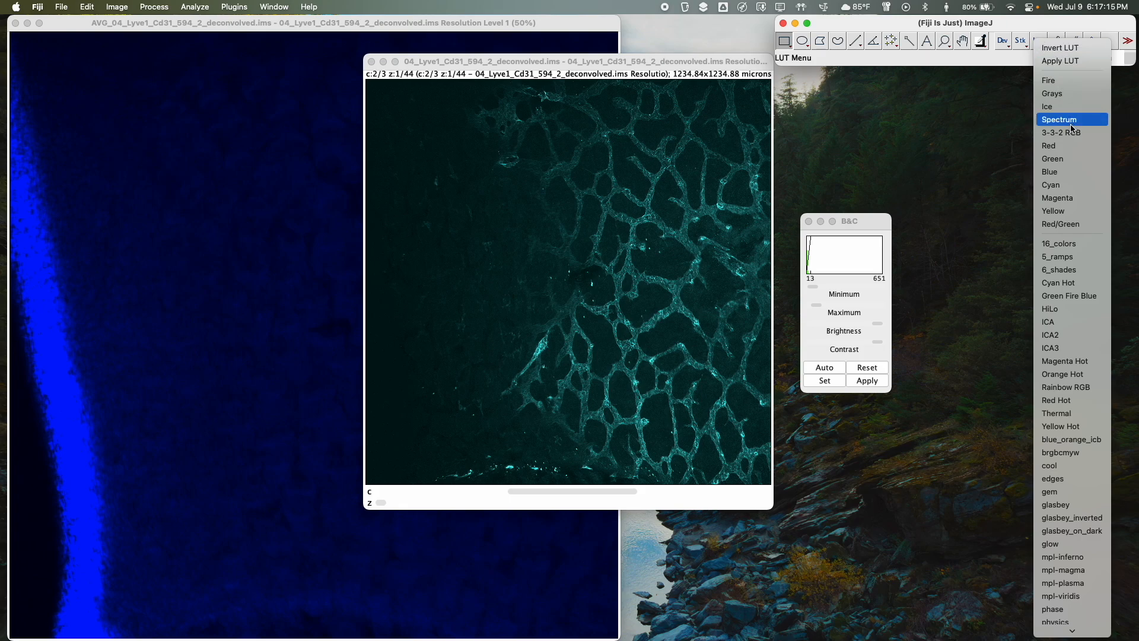
left_click(1053, 159)
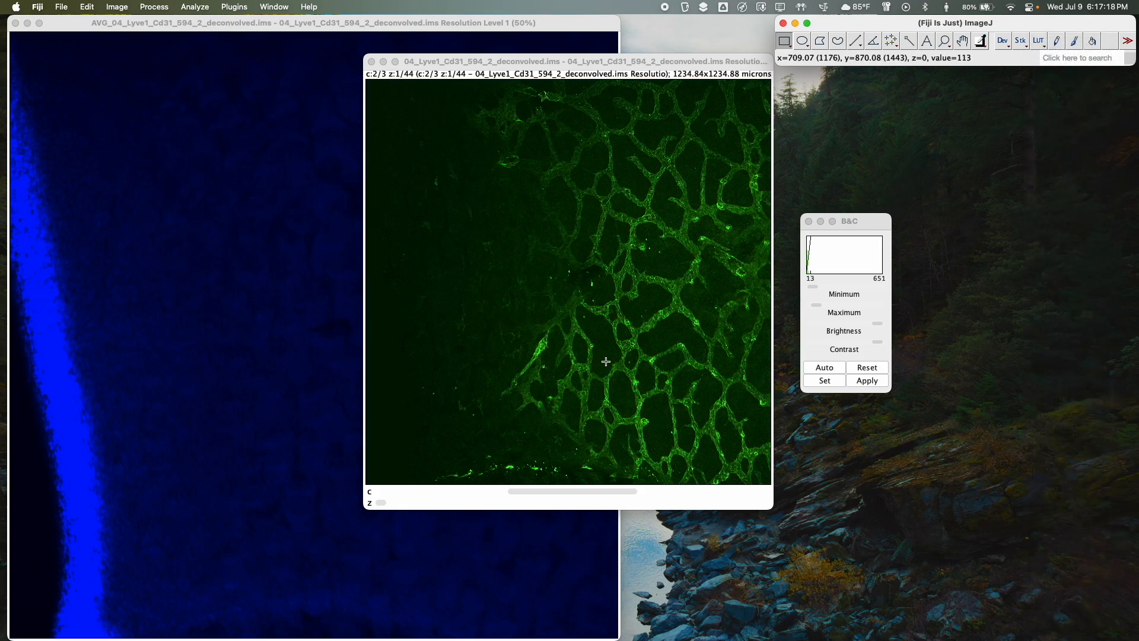
Step: Close the original stack and reposition the window of the average projection
left_click(226, 28)
left_click(687, 63)
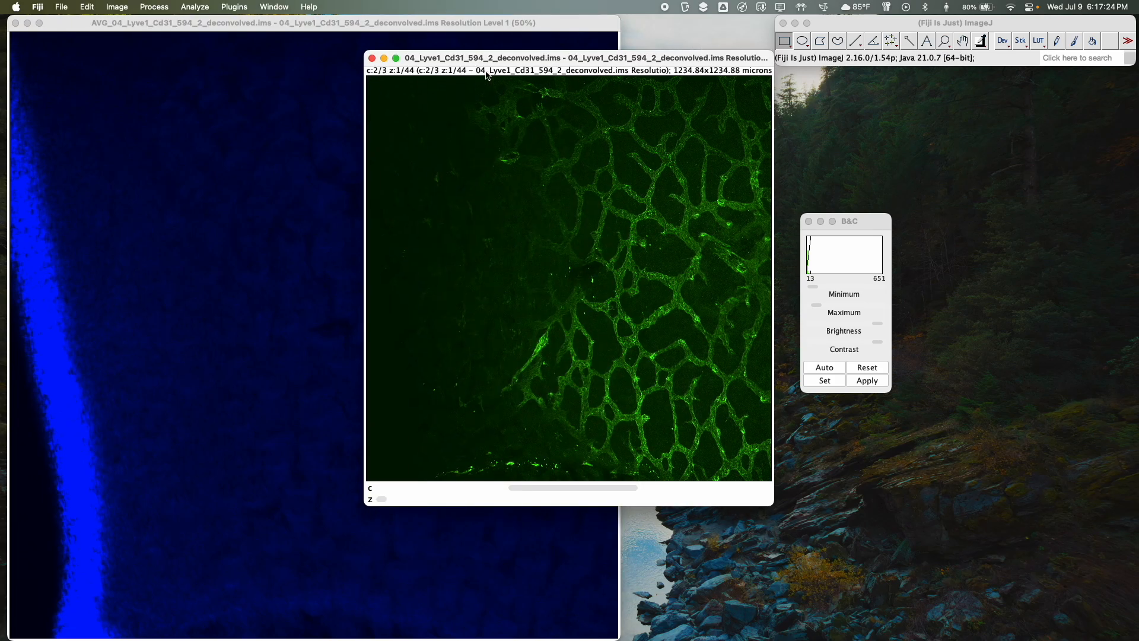
left_click(372, 58)
left_click_drag(381, 25, 532, 21)
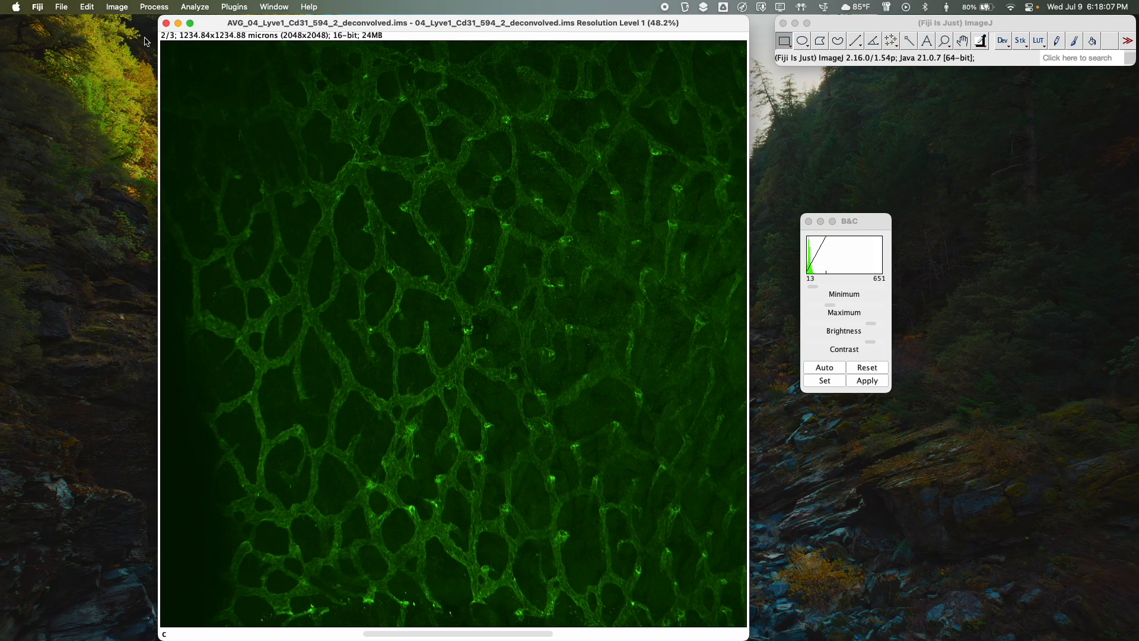
Step: Split the average projection into separate channel images and spread their windows apart
left_click(117, 7)
mouse_move(155, 81)
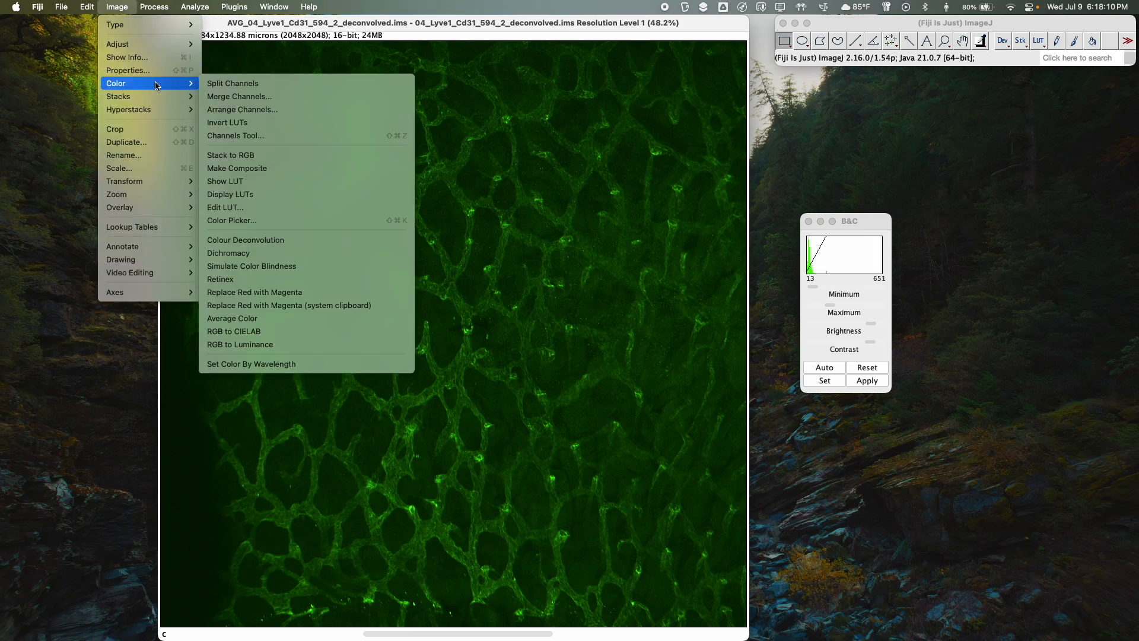
left_click(237, 85)
left_click_drag(339, 24, 513, 28)
left_click_drag(275, 26, 117, 27)
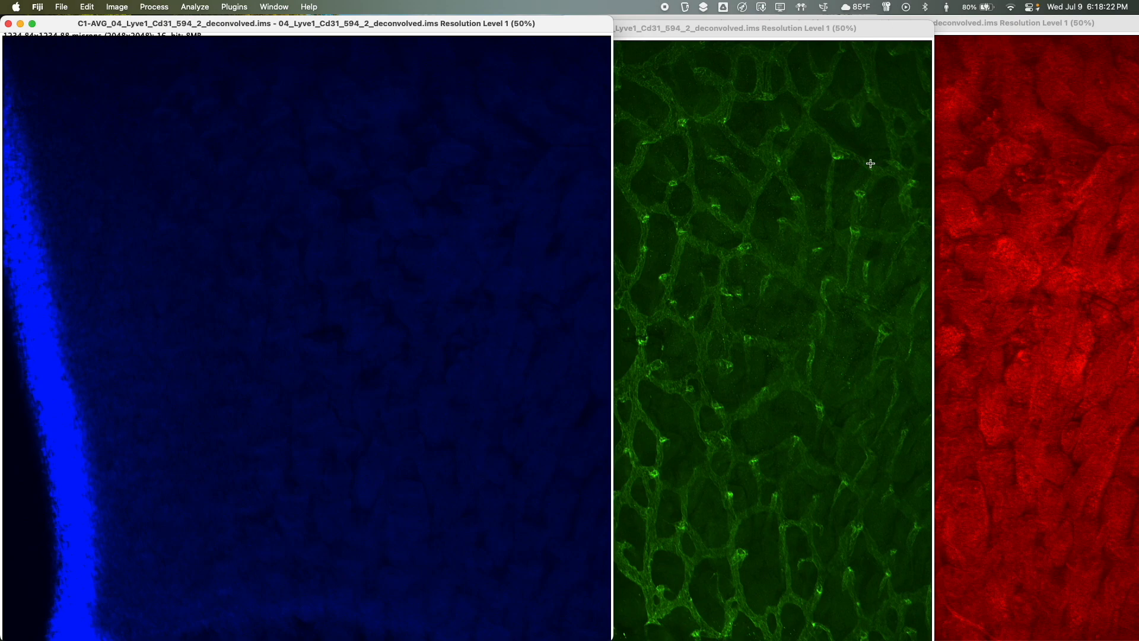
Step: Close the C1 and C3 channel images, keeping only the green C2 projection open
left_click(8, 24)
left_click(962, 24)
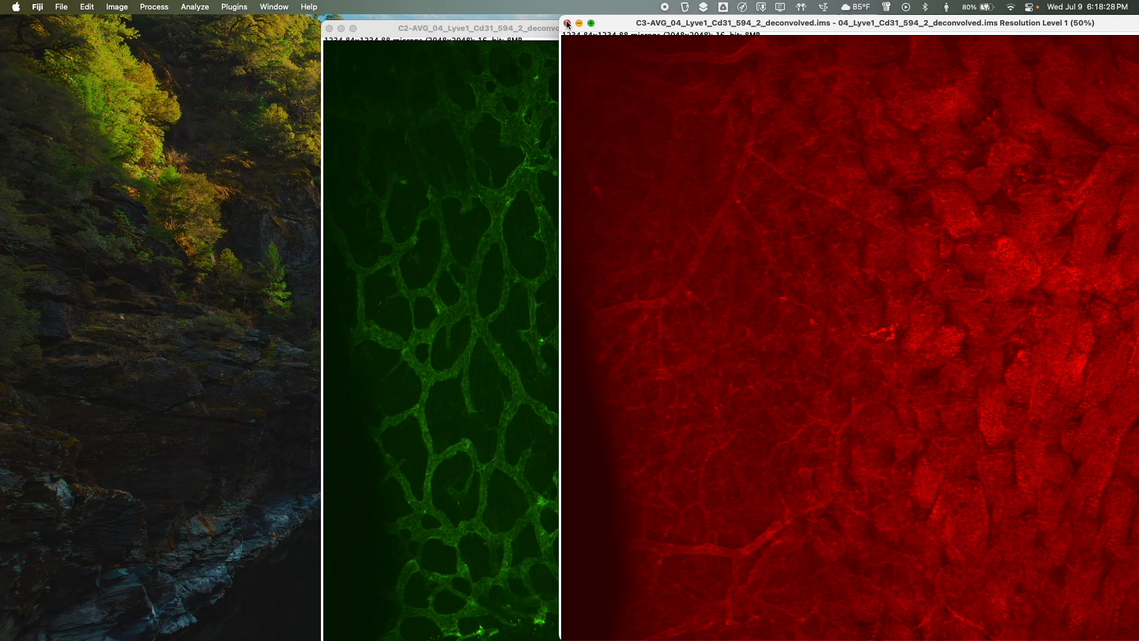
left_click(567, 24)
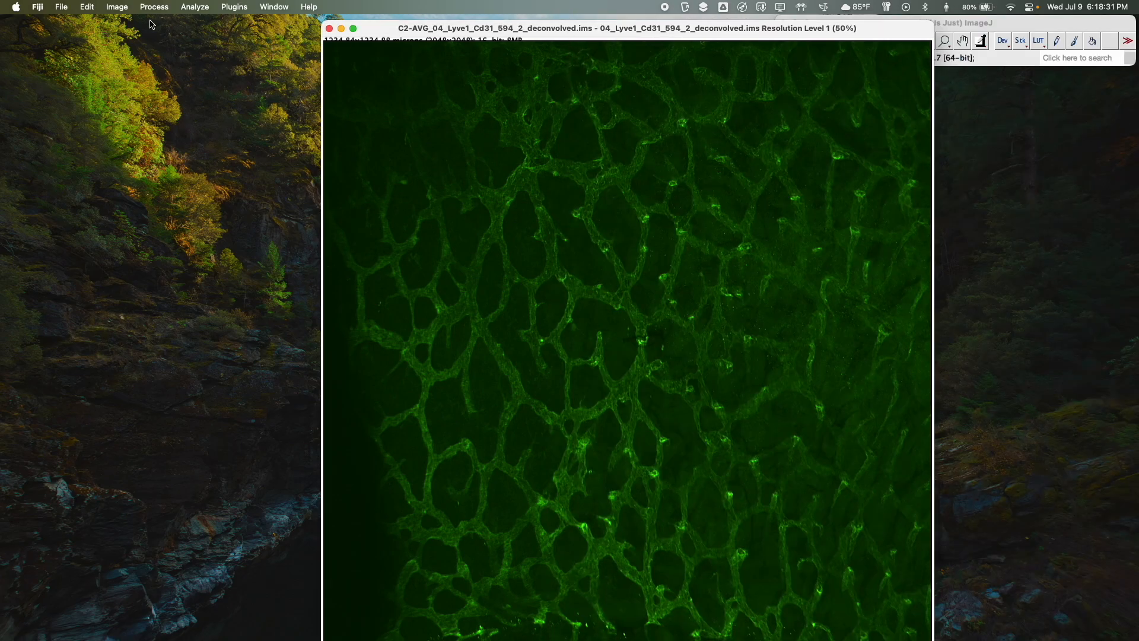
Step: Move the B&C window closer to the C2 projection and apply automatic brightness and contrast to it
left_click(117, 6)
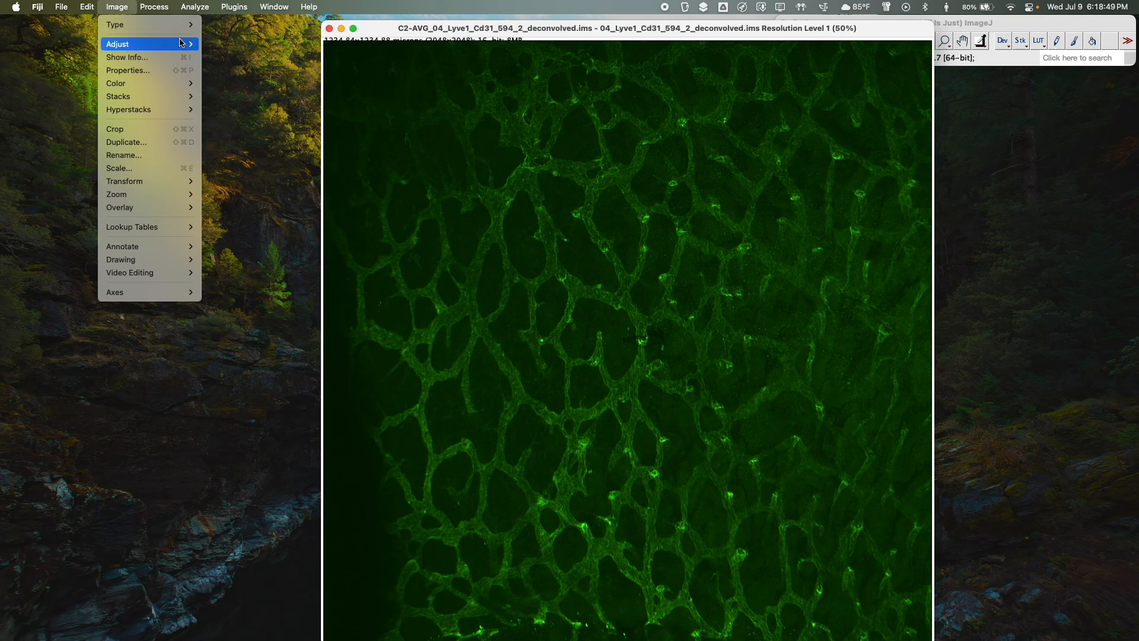
mouse_move(121, 83)
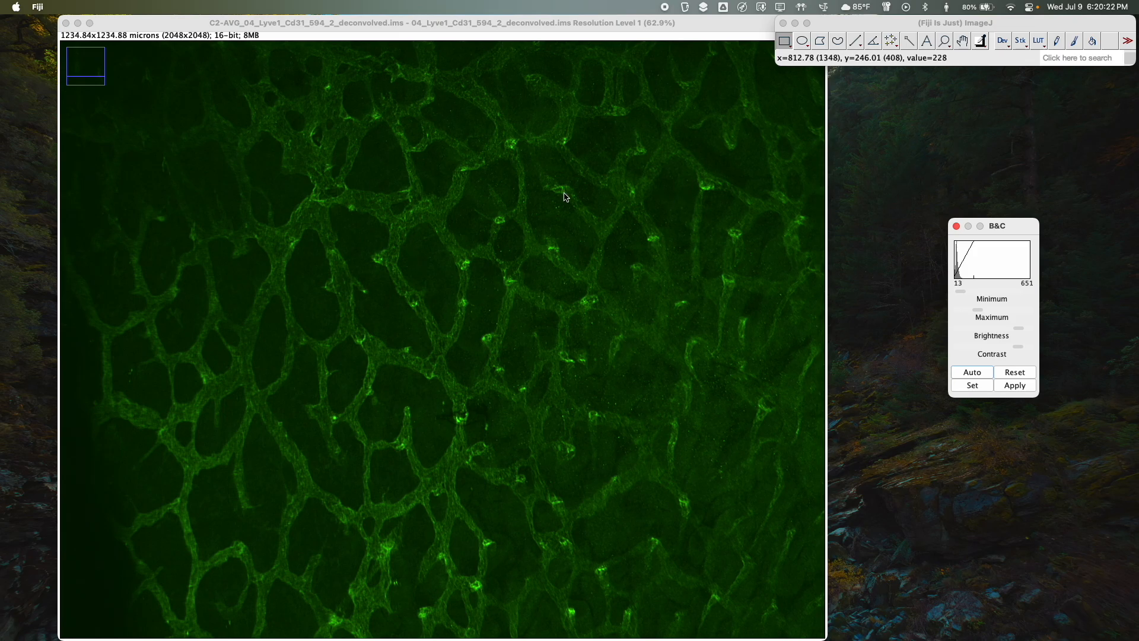
left_click(158, 27)
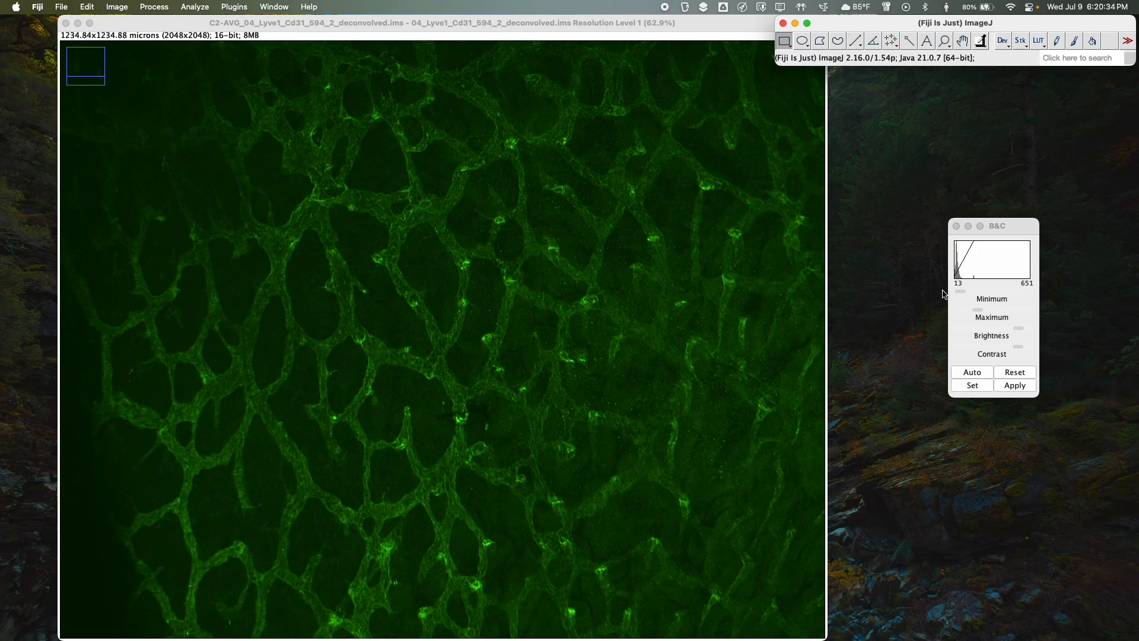
left_click(514, 24)
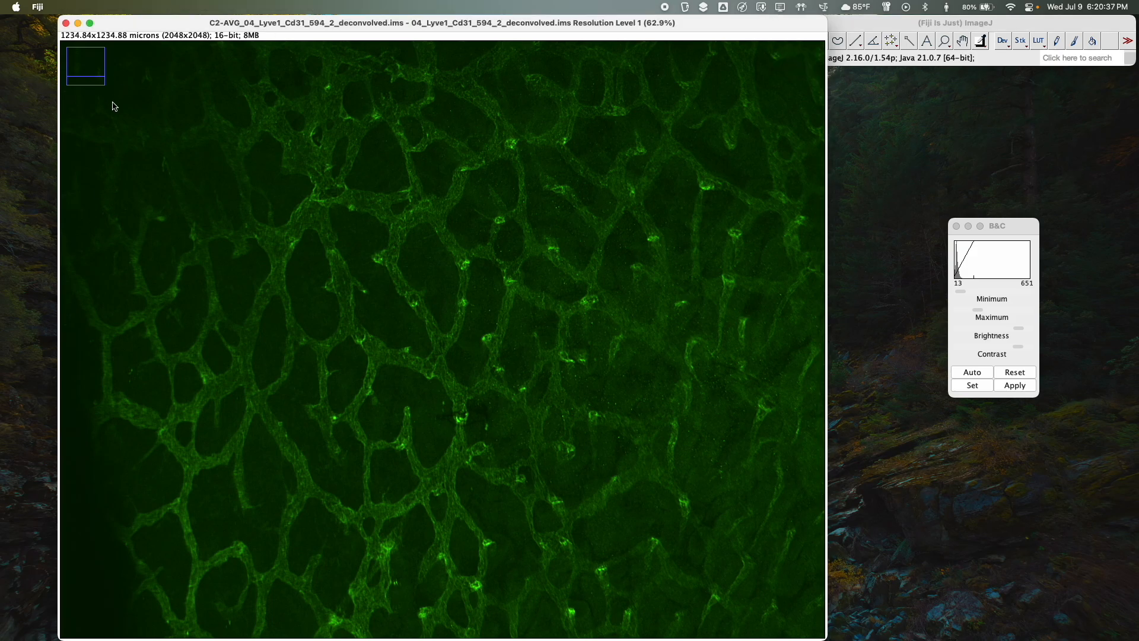
left_click(1032, 233)
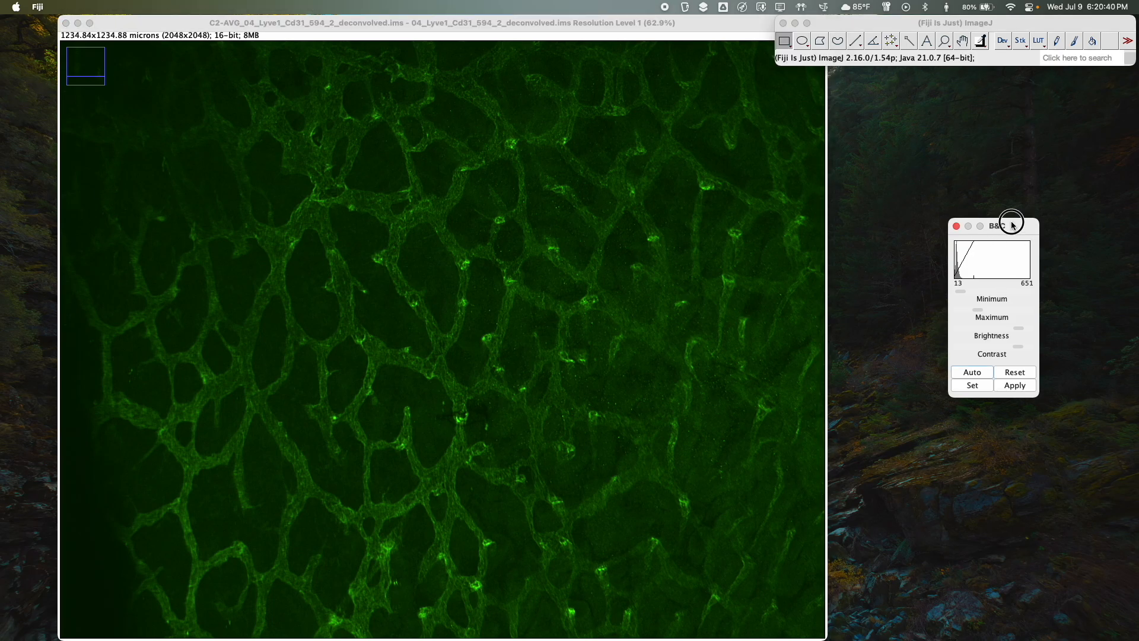
left_click_drag(1012, 224, 990, 217)
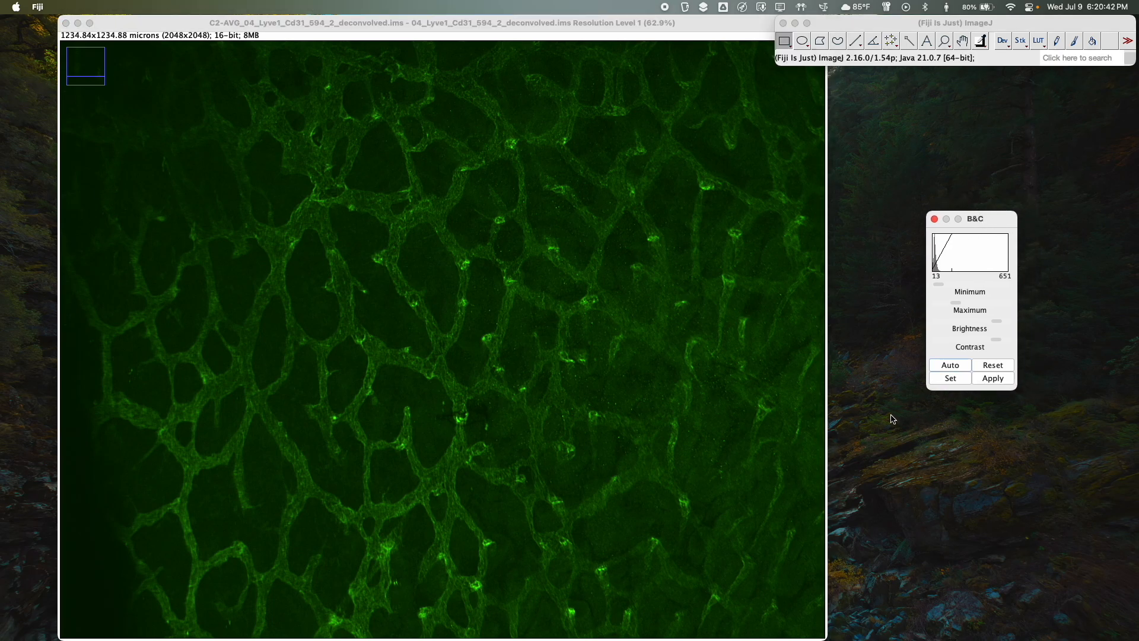
left_click(950, 365)
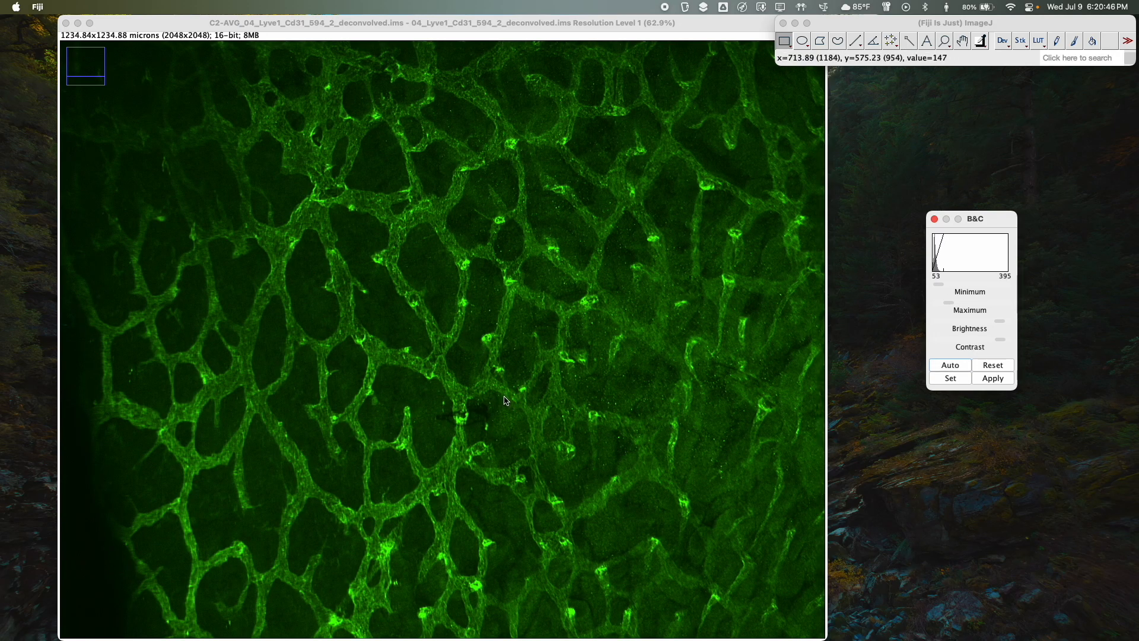
Step: Zoom the C2 projection out two levels so the whole image fits, and reposition its window
left_click(501, 34)
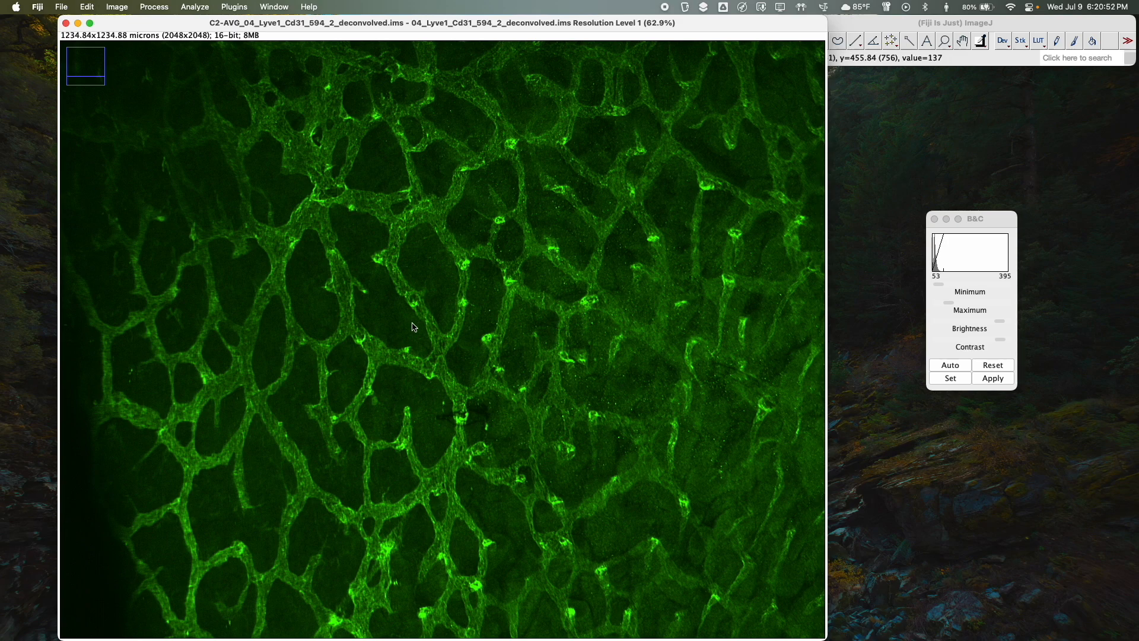
left_click(117, 7)
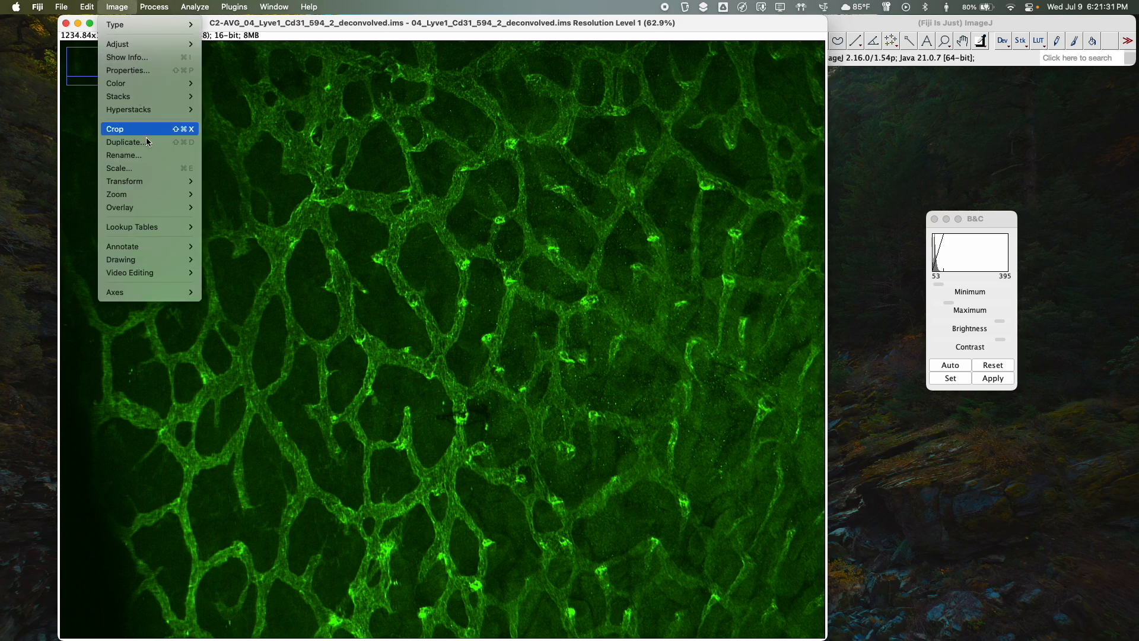
left_click(581, 411)
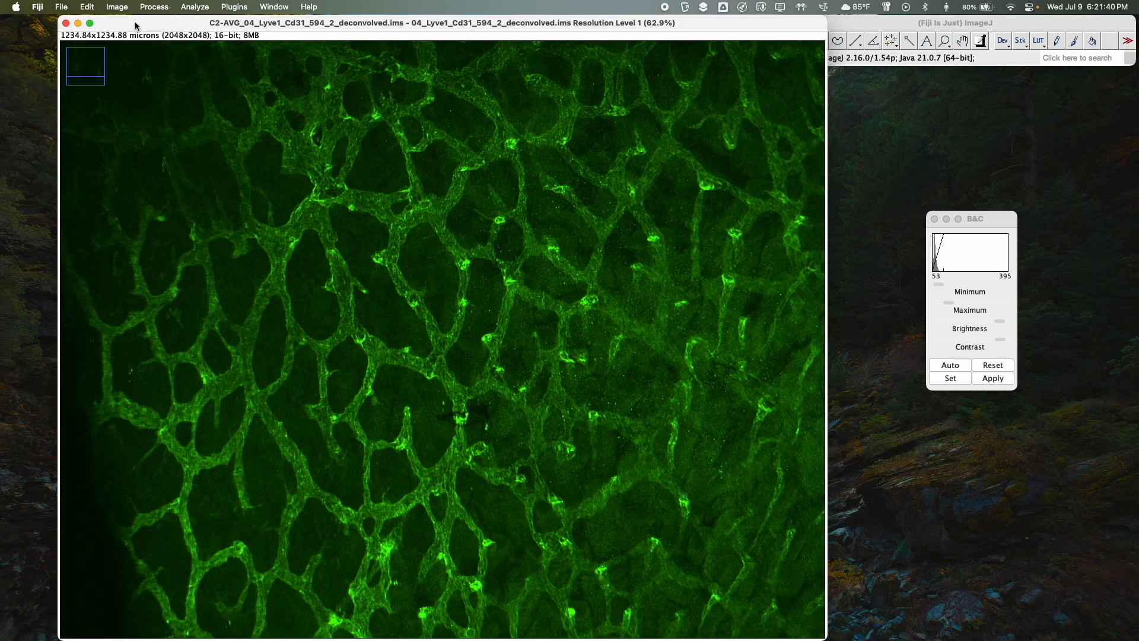
left_click(118, 7)
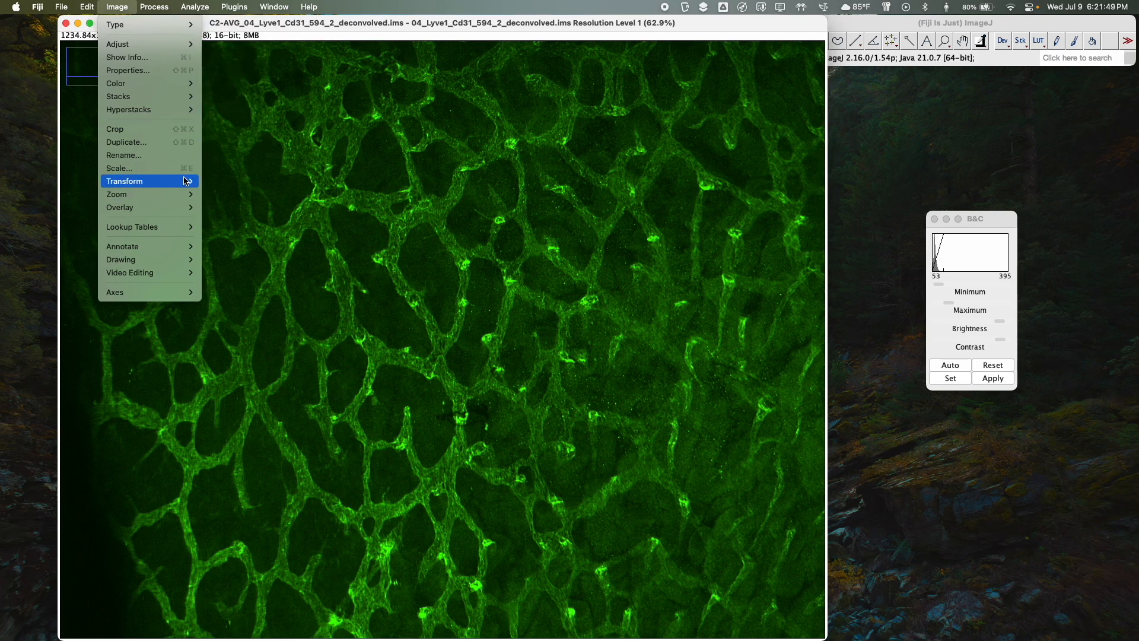
mouse_move(178, 194)
left_click(224, 209)
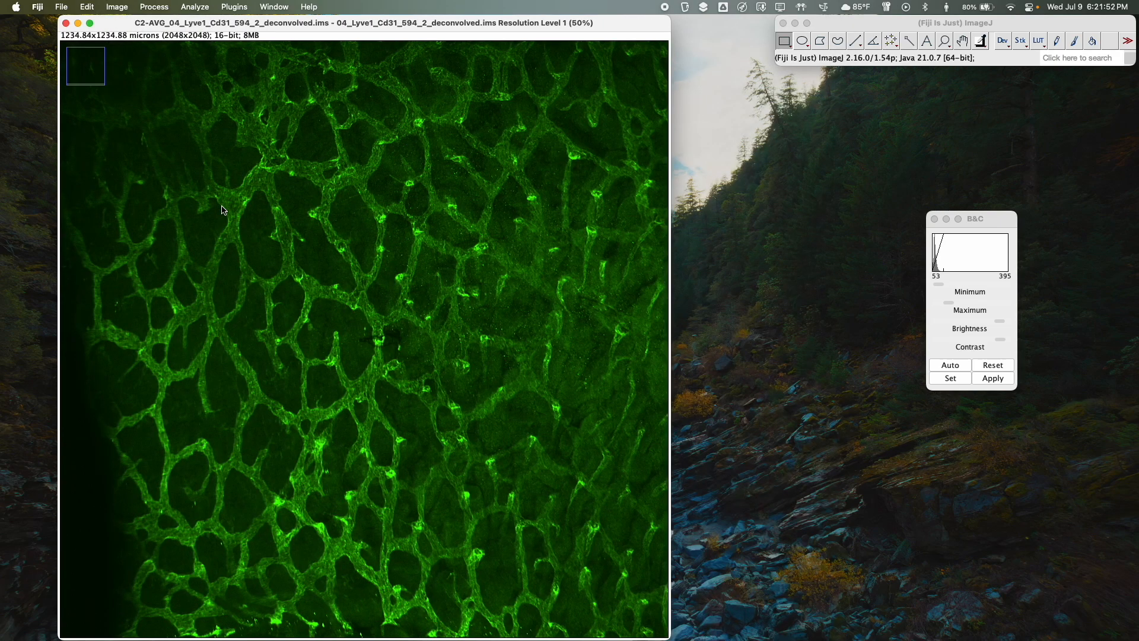
left_click(117, 7)
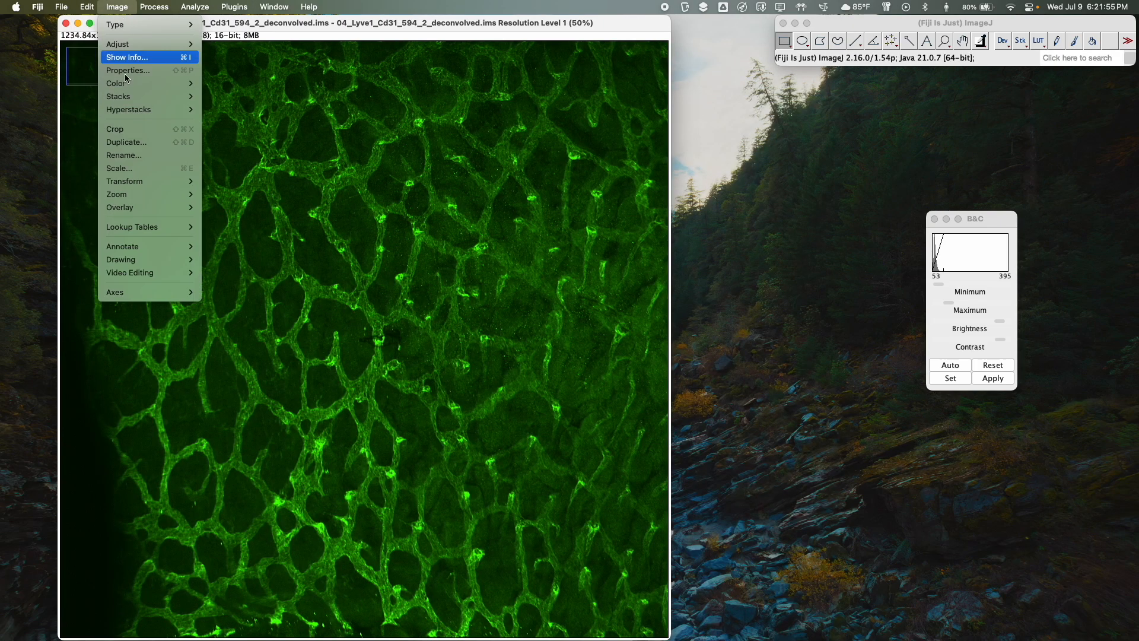
mouse_move(158, 195)
left_click(227, 207)
left_click_drag(297, 22, 404, 104)
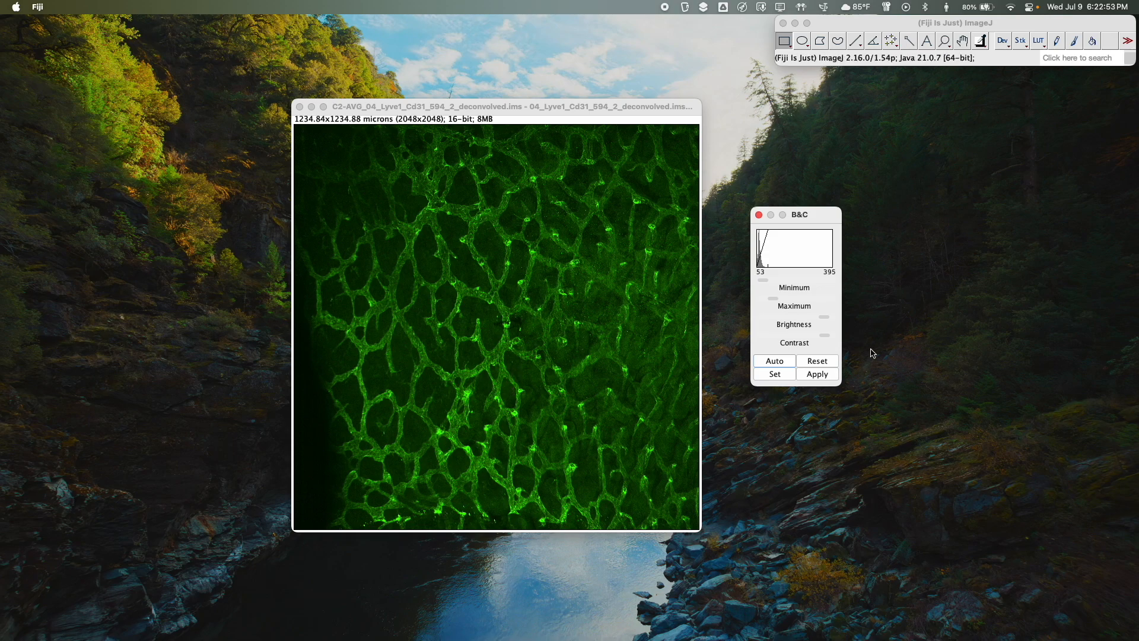
Step: Adjust the C2 projection's brightness and its minimum and maximum to a display range of about 83 to 215
left_click(821, 319)
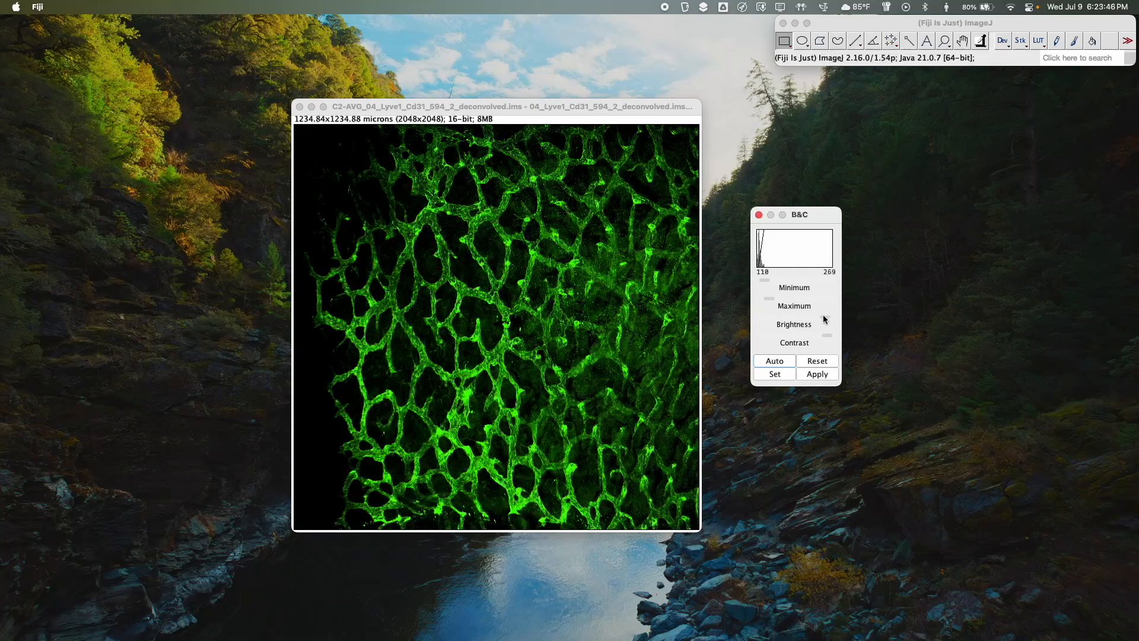
left_click(763, 281)
left_click(770, 300)
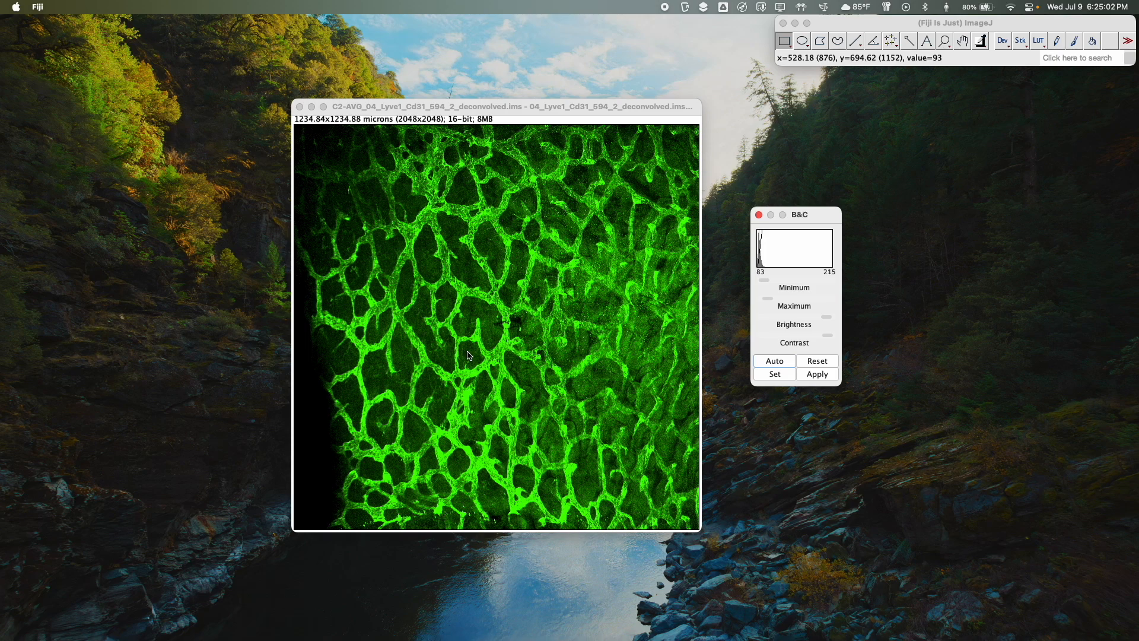
left_click_drag(597, 101, 609, 96)
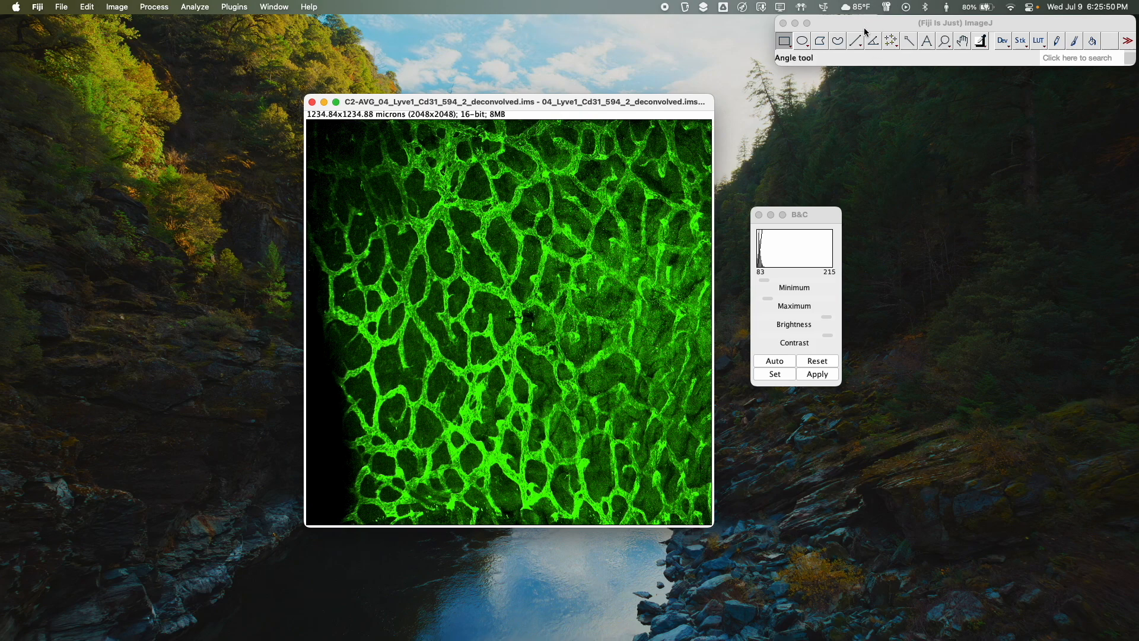
Step: Convert the C2 projection from 16-bit to RGB Color
left_click(841, 33)
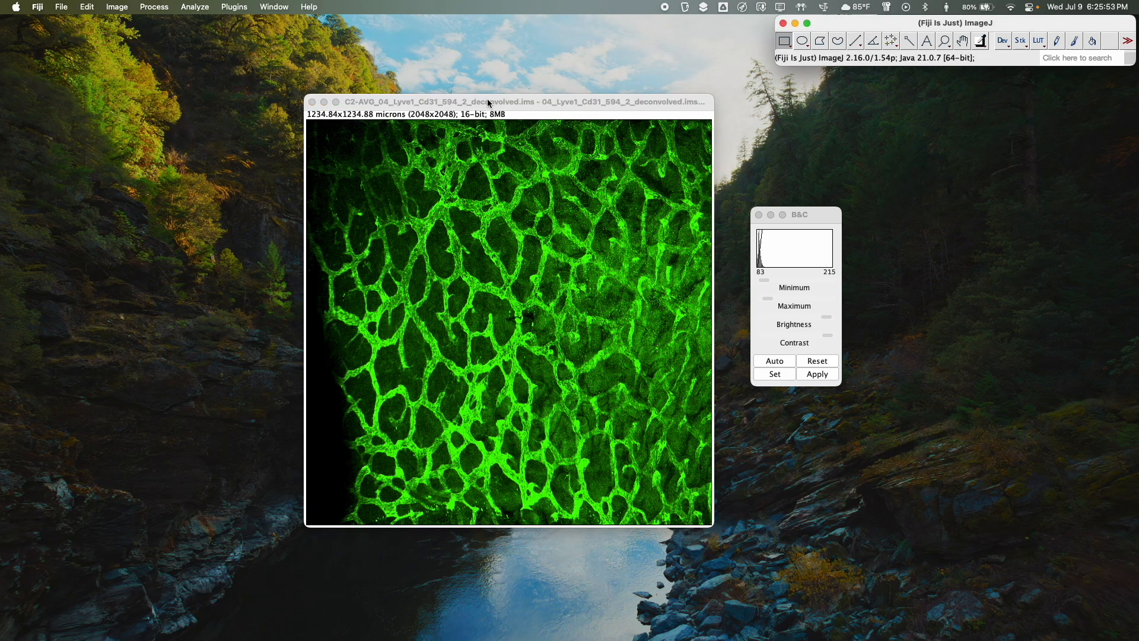
left_click(132, 5)
mouse_move(122, 24)
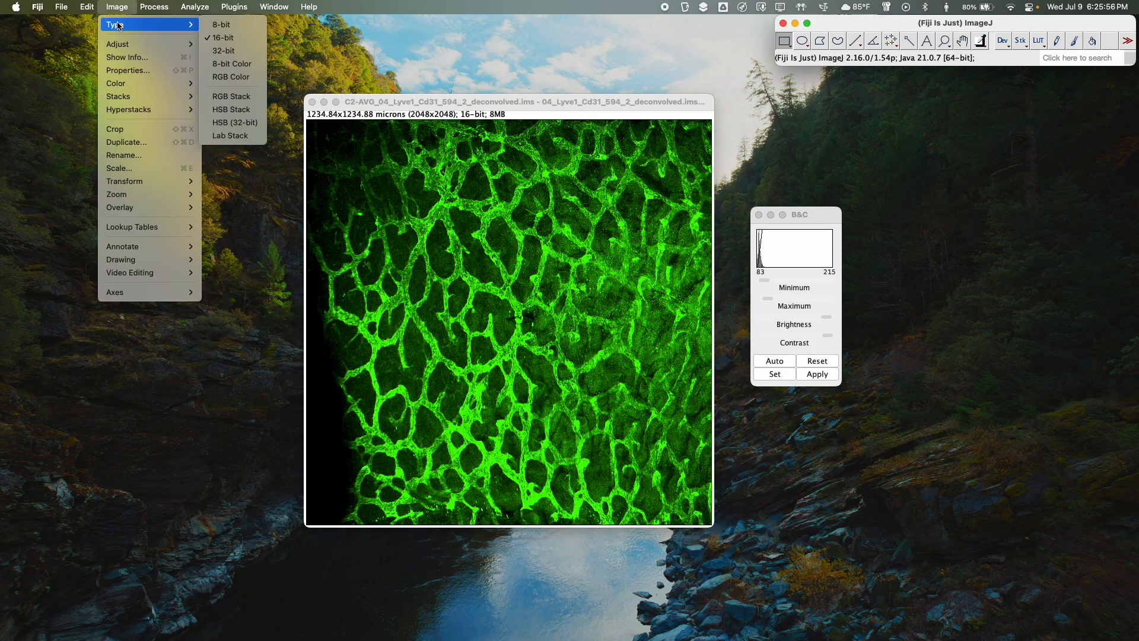
left_click(228, 78)
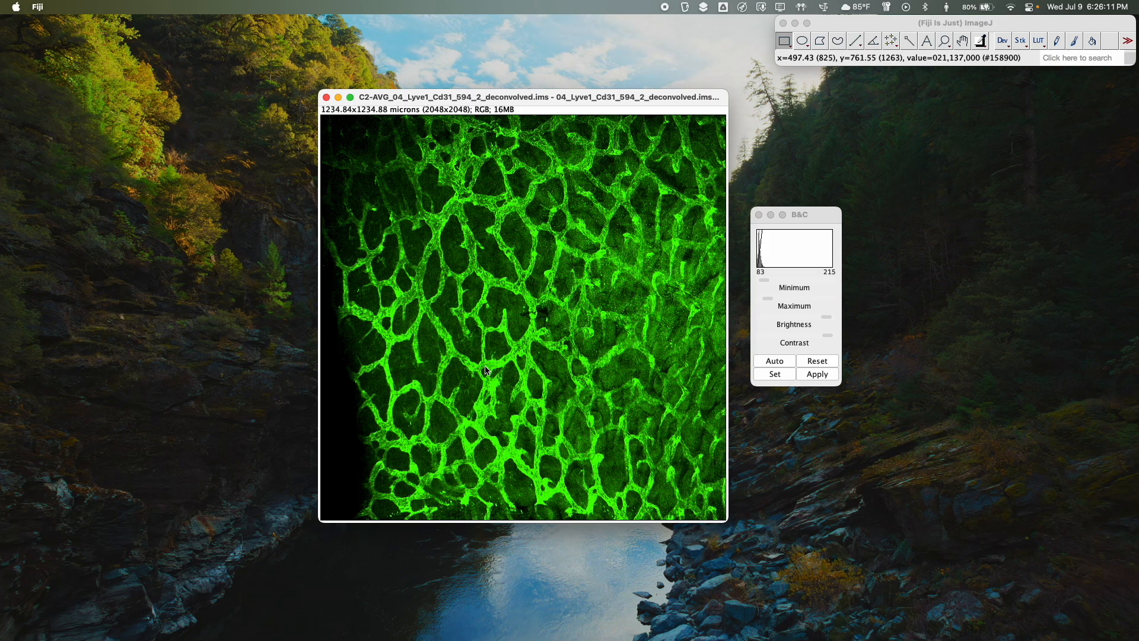
Step: Start saving the RGB C2 projection as a TIFF and go to the 2025-06-11_gut_p6 favourite folder
left_click(829, 24)
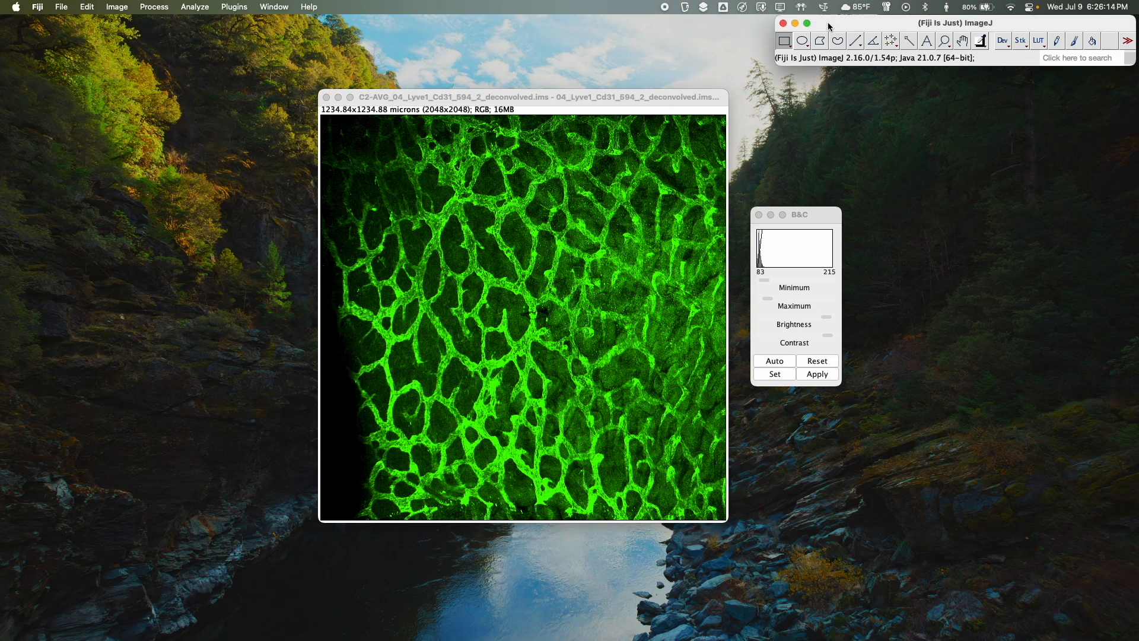
left_click(62, 7)
mouse_move(105, 161)
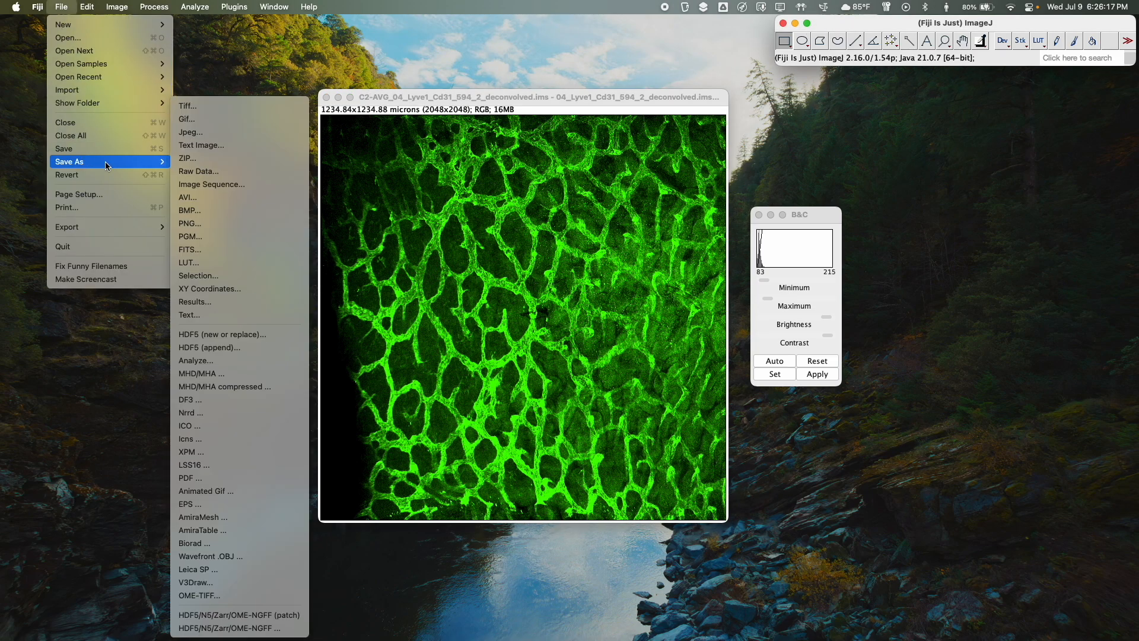
left_click(223, 106)
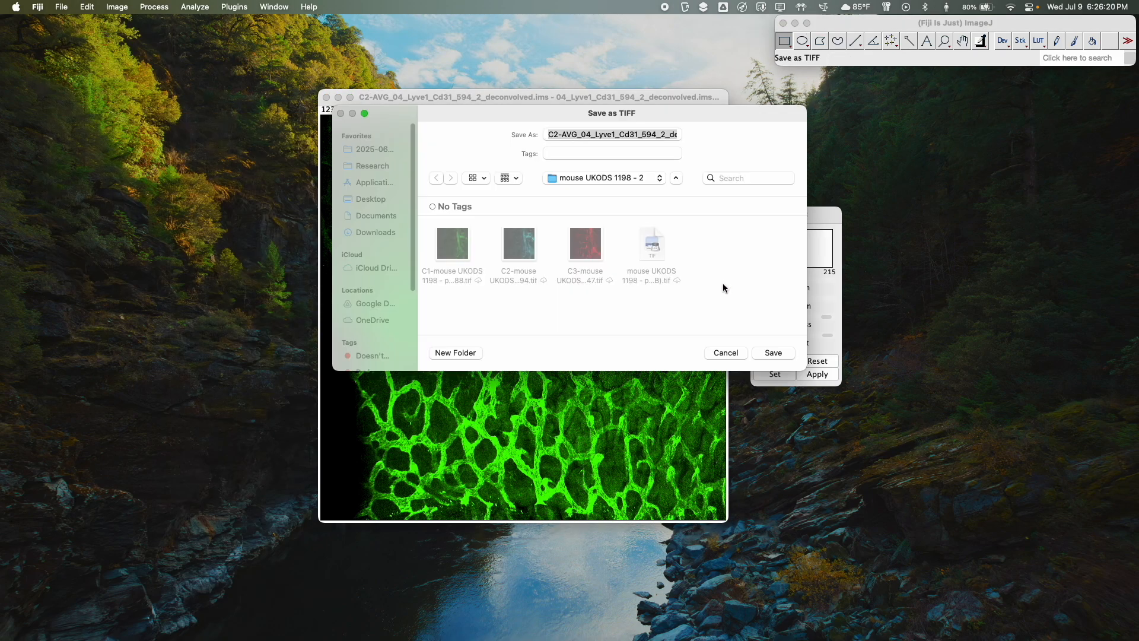
left_click_drag(730, 113, 686, 220)
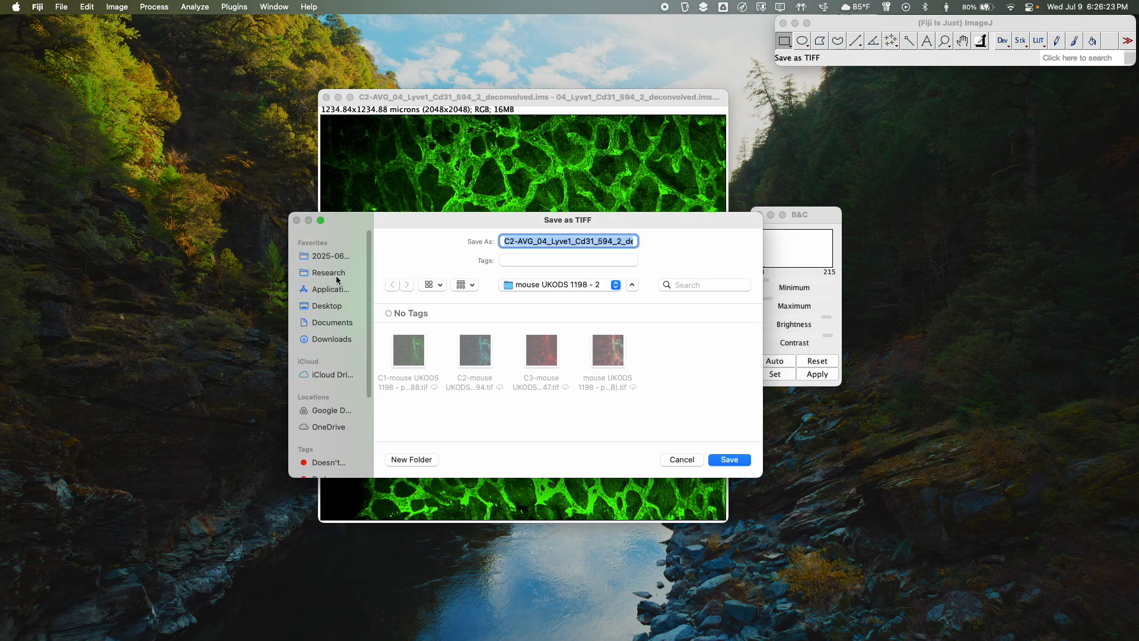
left_click(328, 256)
scroll(689, 362, "down", 2)
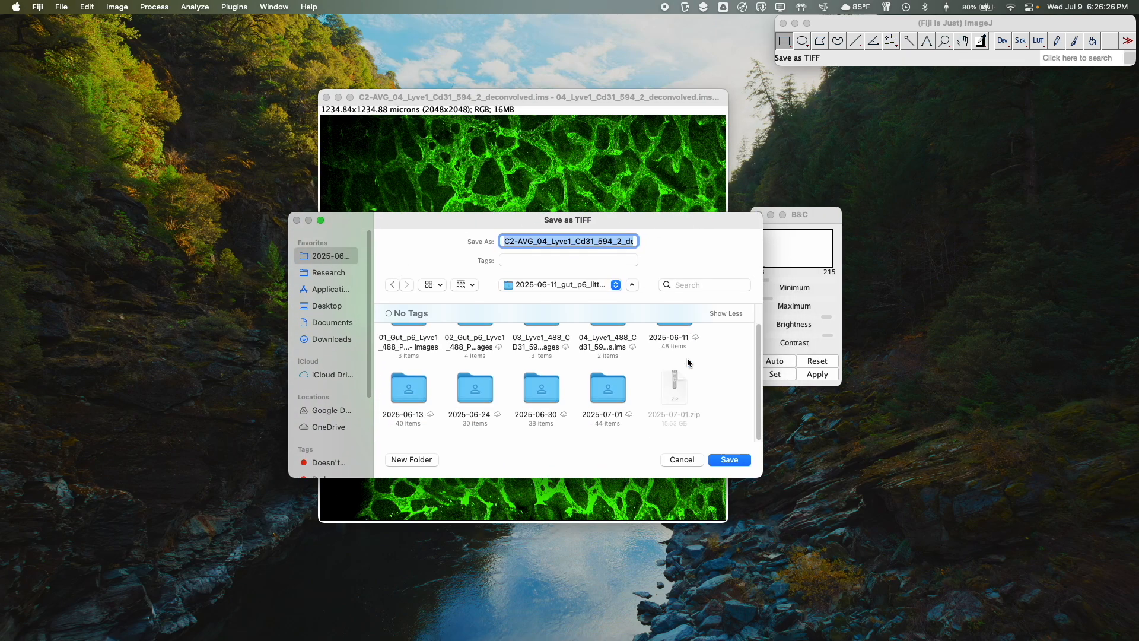
scroll(691, 359, "up", 2)
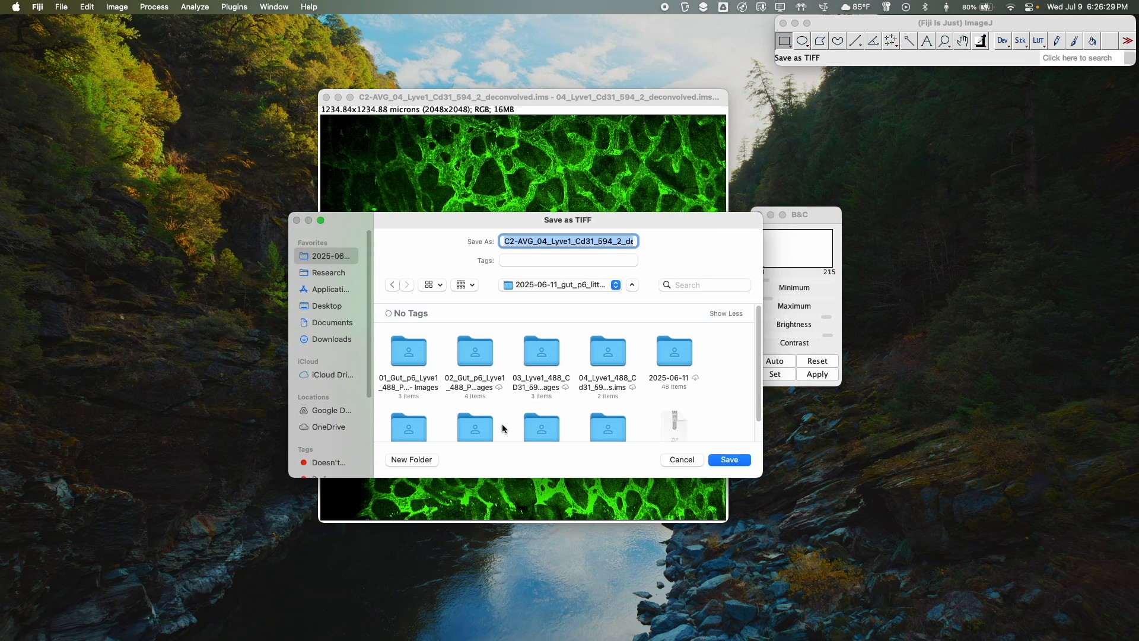
scroll(514, 403, "down", 2)
double_click(539, 392)
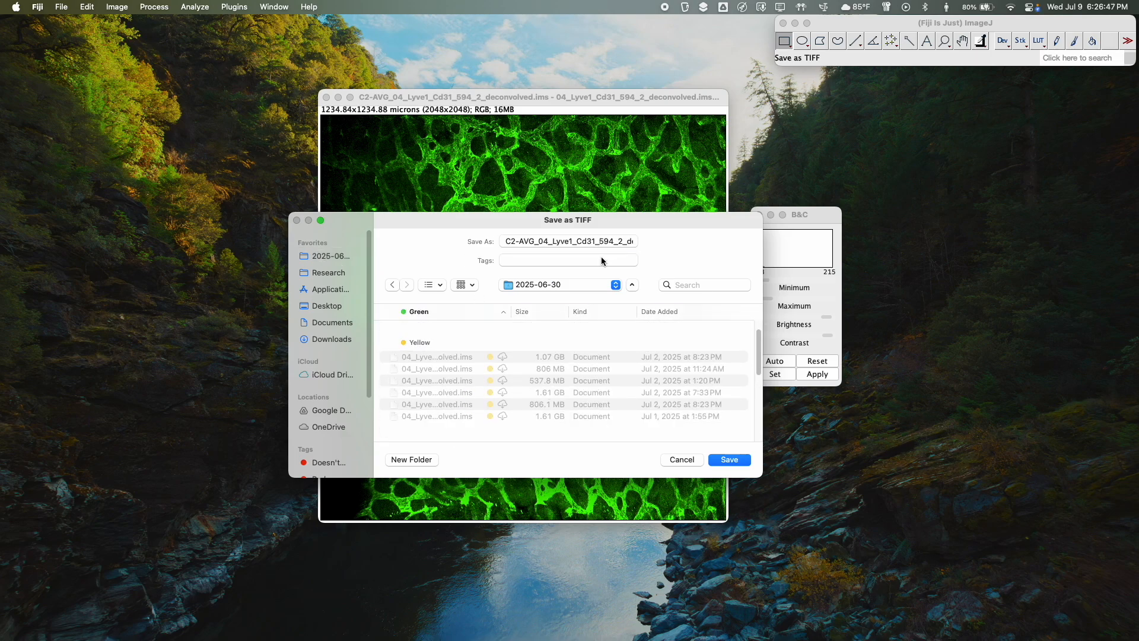
left_click(392, 285)
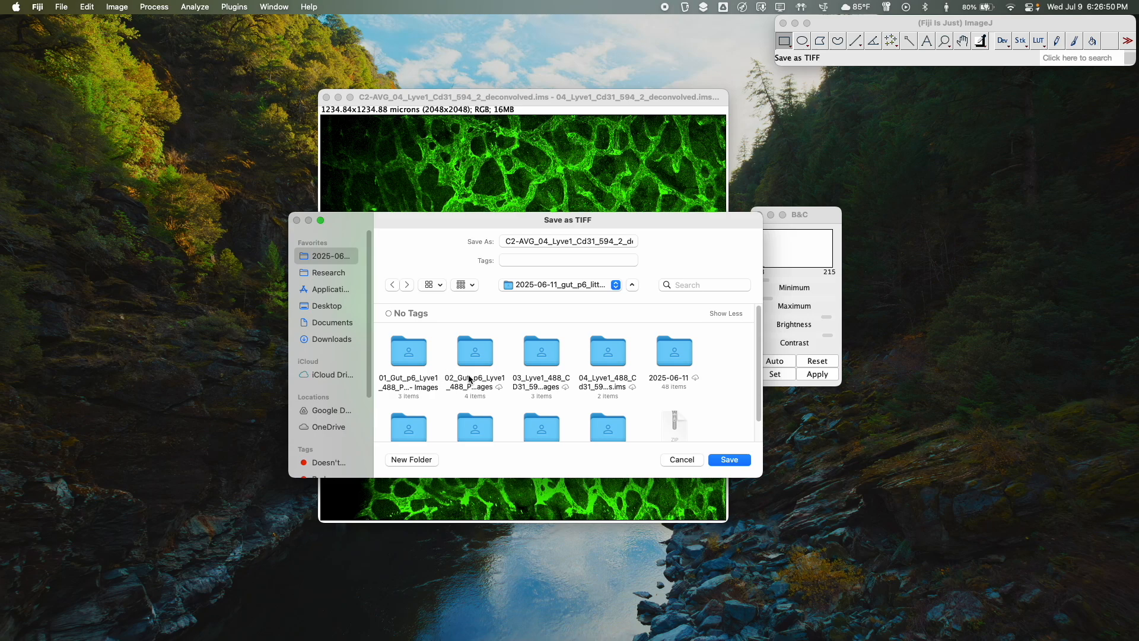
Step: Choose the folder starting with 03_Lyve1_488_CD31_59 as the destination for the TIFF
scroll(530, 399, "down", 2)
scroll(530, 398, "up", 1)
scroll(430, 383, "down", 1)
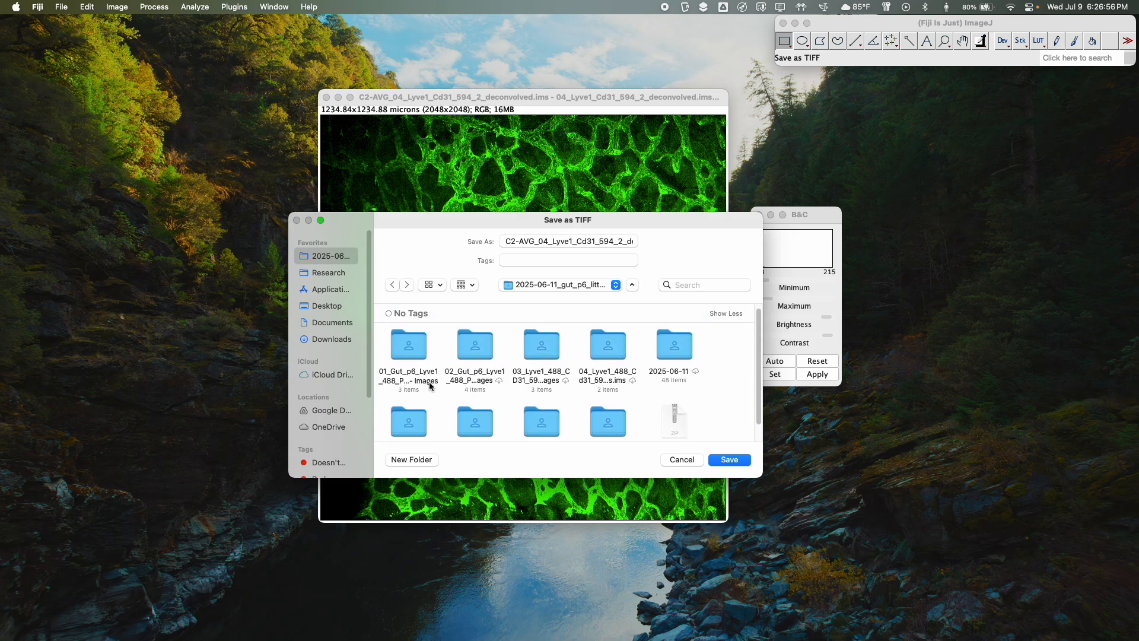
scroll(553, 390, "down", 2)
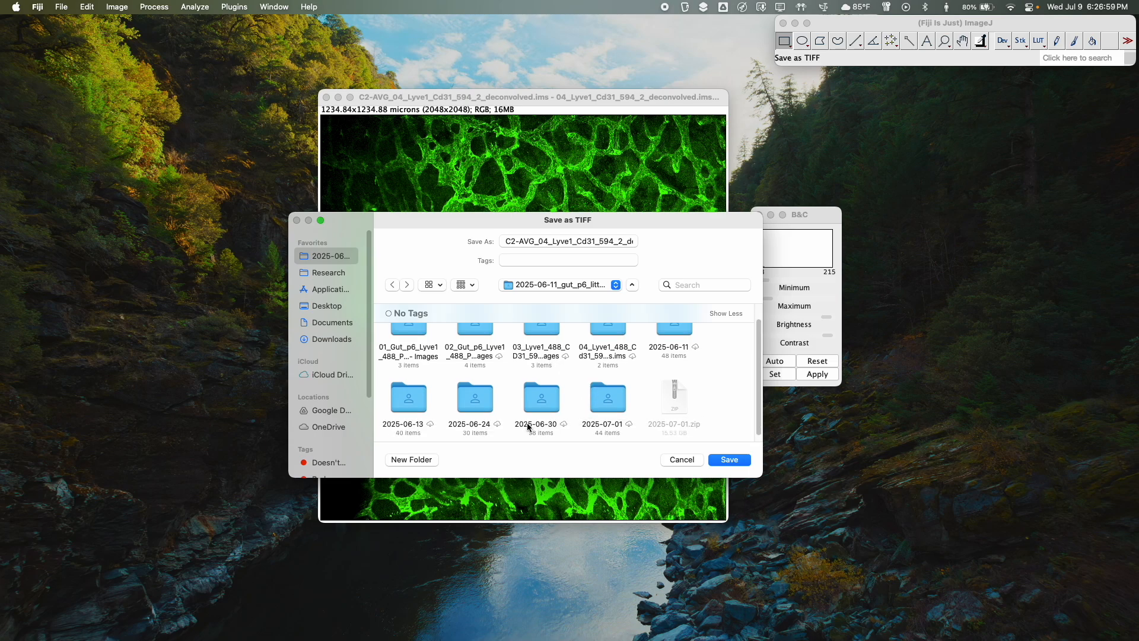
scroll(546, 367, "up", 3)
left_click(545, 359)
double_click(546, 359)
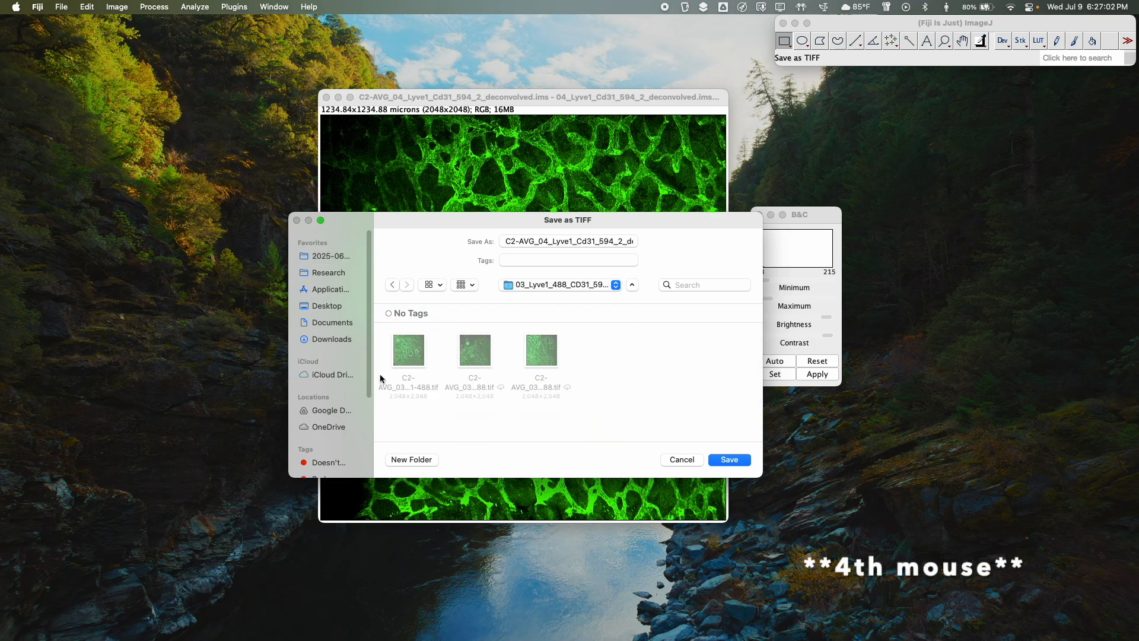
Step: Append "-Lyve1-488" to the end of the TIFF's file name, before the extension, and save it
left_click(599, 243)
key("super+Right")
key("Left")
key("Left")
key("Left")
key("Left")
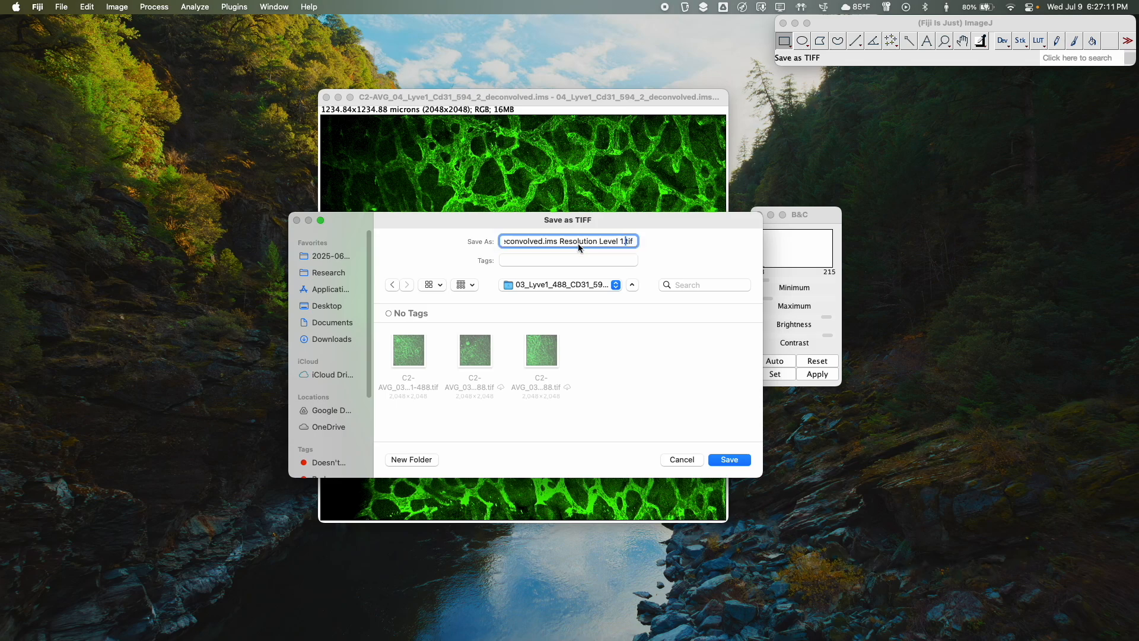
type("-")
type("Lyve1-488")
left_click(610, 368)
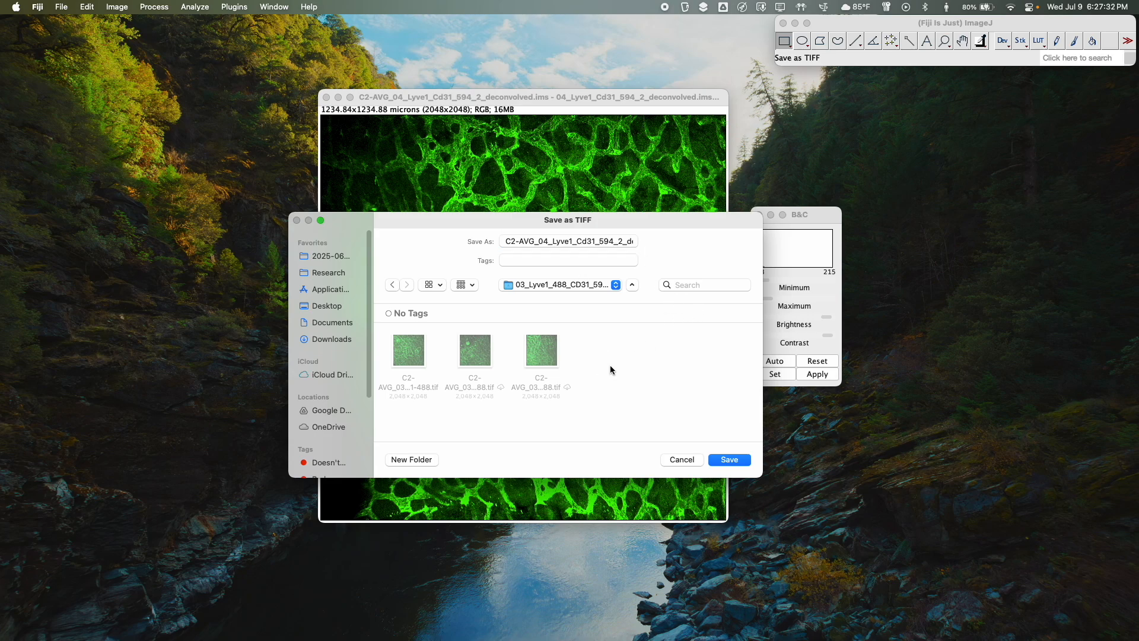
left_click(730, 461)
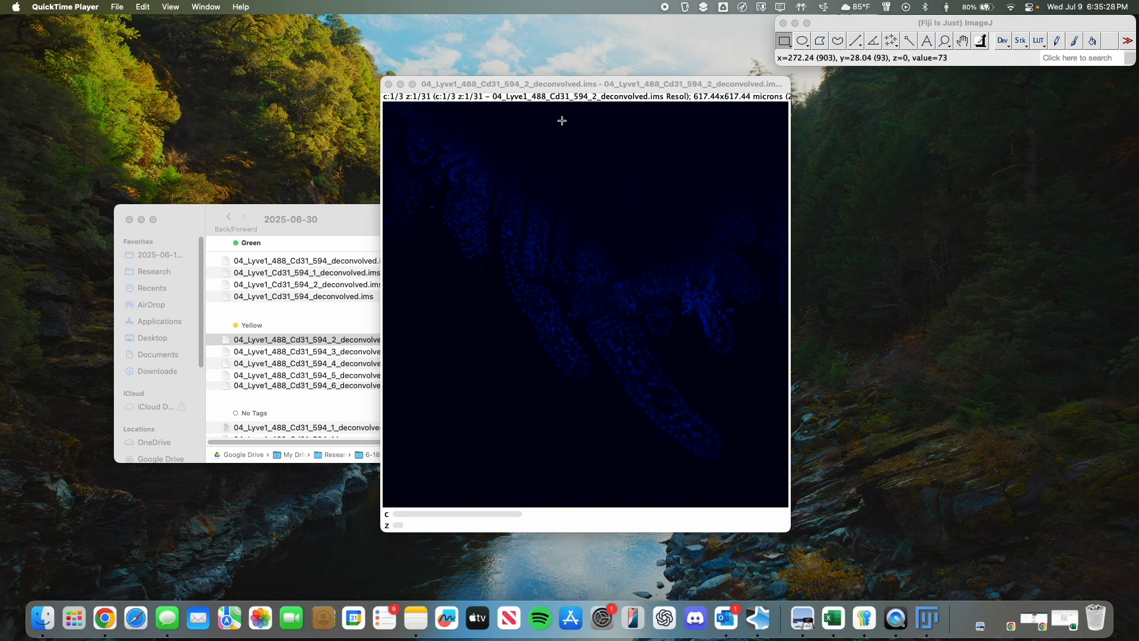
Step: Close the 2025-06-30 Finder window and centre the 04_Lyve1_488_Cd31_594_2_deconvolved.ims stack on the screen
left_click_drag(508, 87, 534, 90)
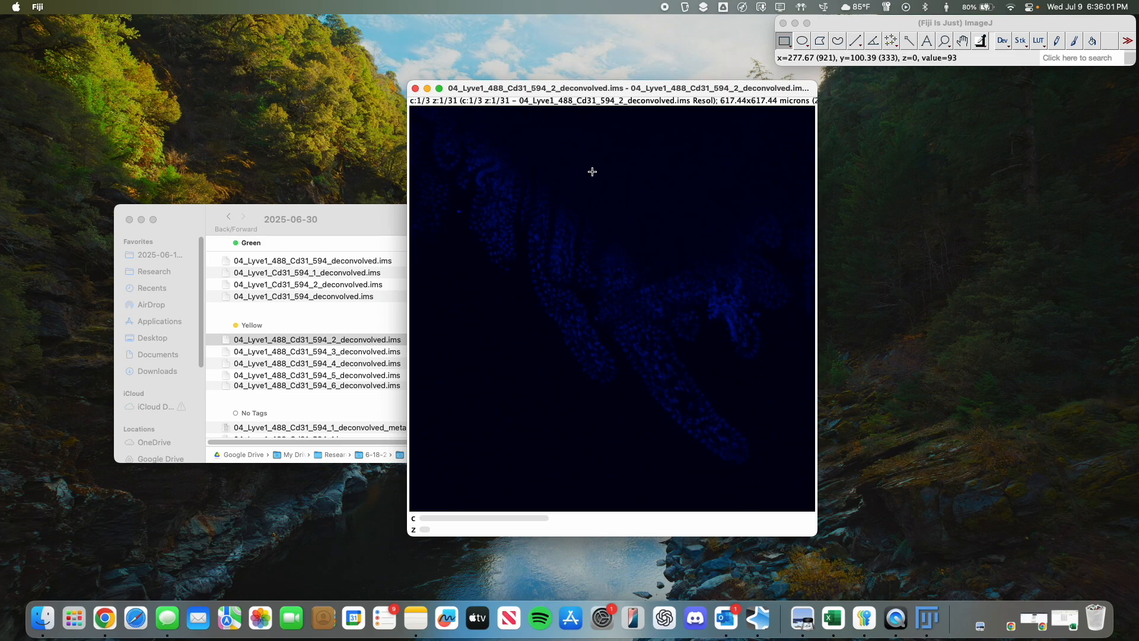
left_click_drag(545, 91, 776, 125)
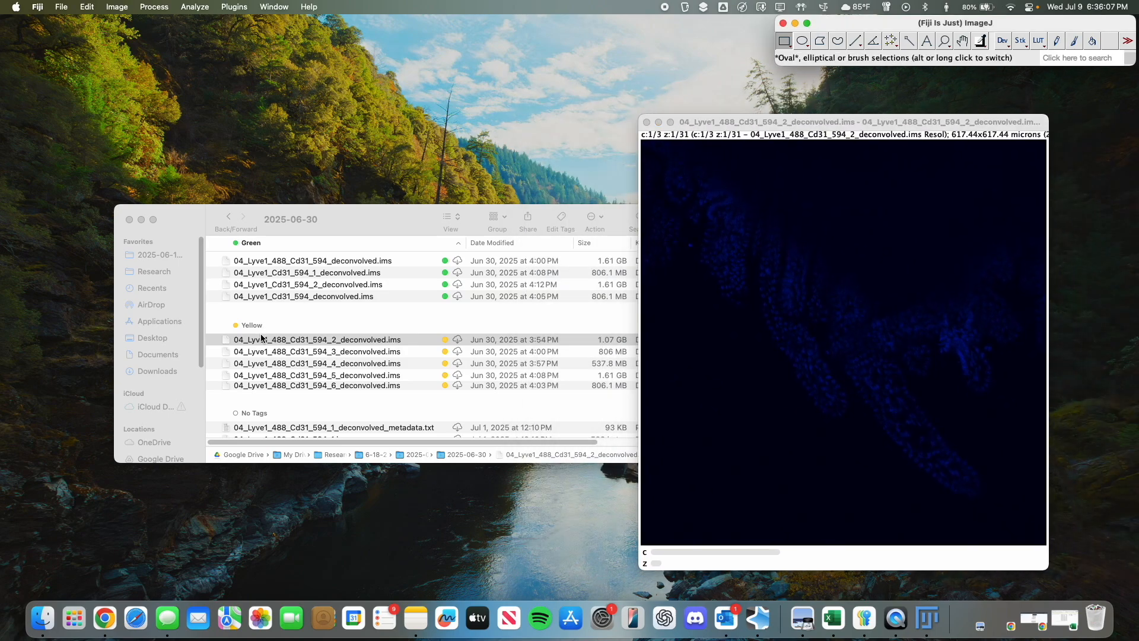
left_click_drag(354, 217, 280, 291)
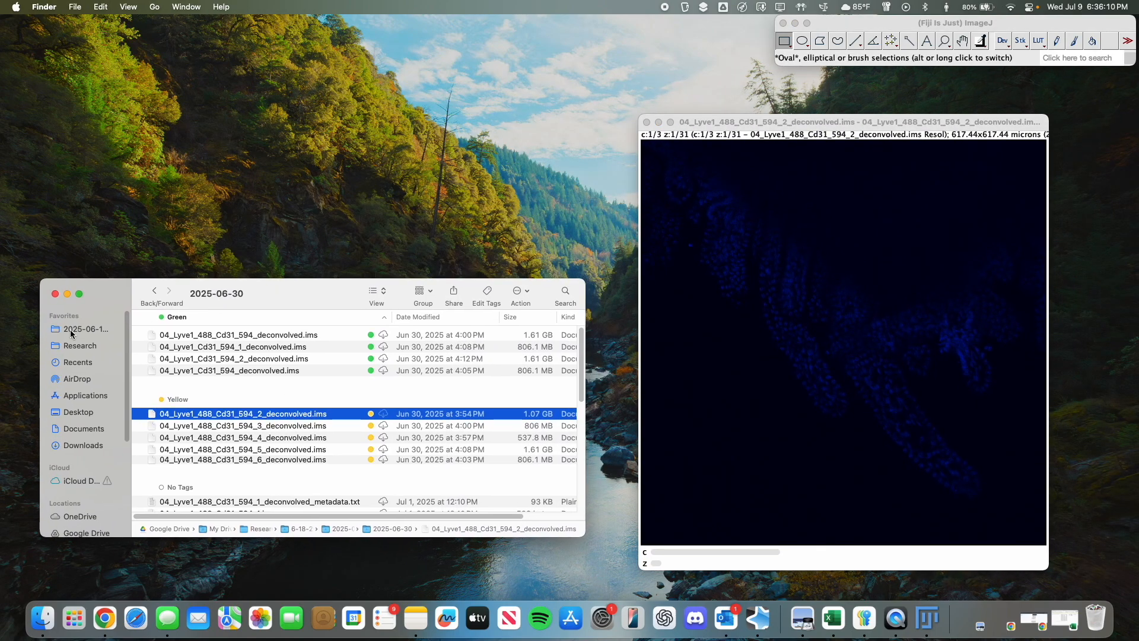
left_click(54, 294)
left_click_drag(764, 122, 517, 94)
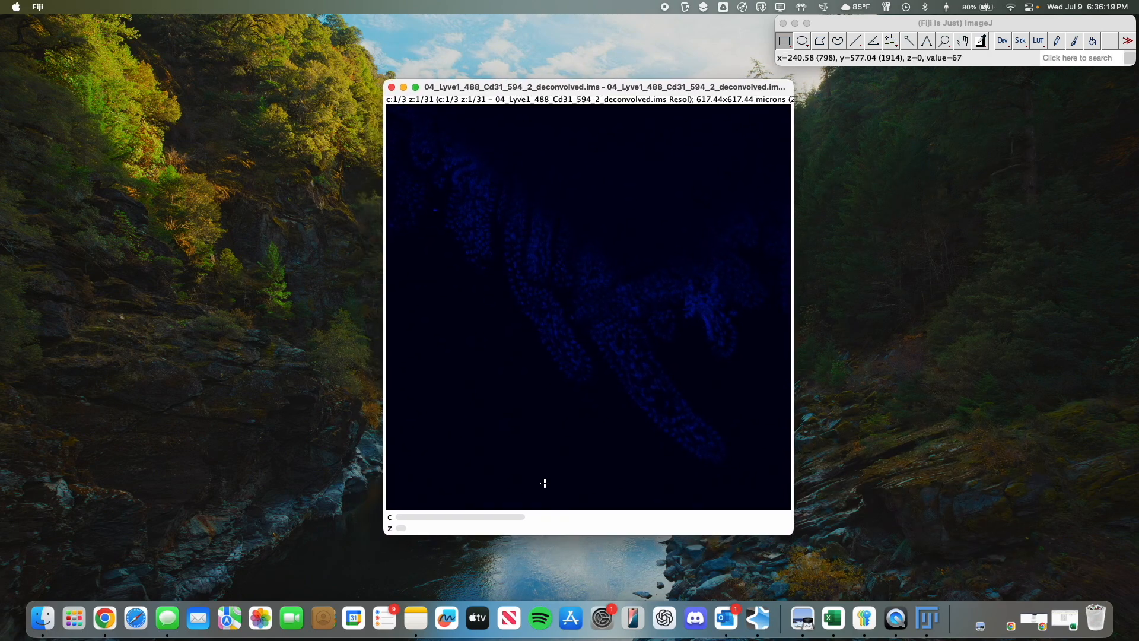
Step: Examine the stack's channels by going from the first to the third and back, and shift its window slightly
left_click_drag(524, 521, 409, 583)
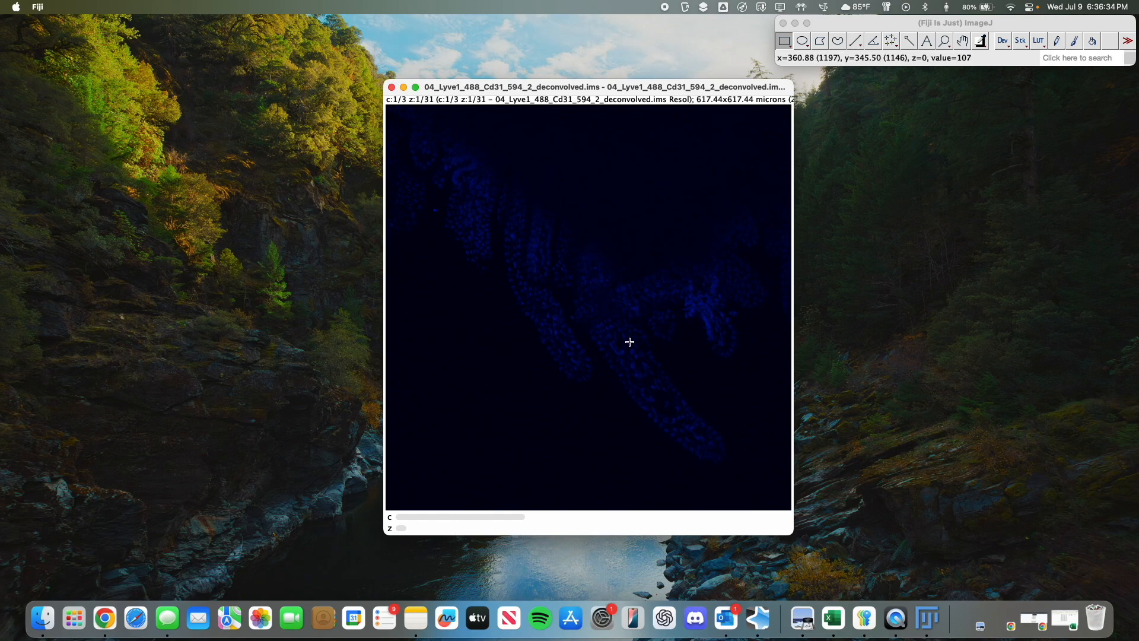
left_click_drag(491, 522, 671, 538)
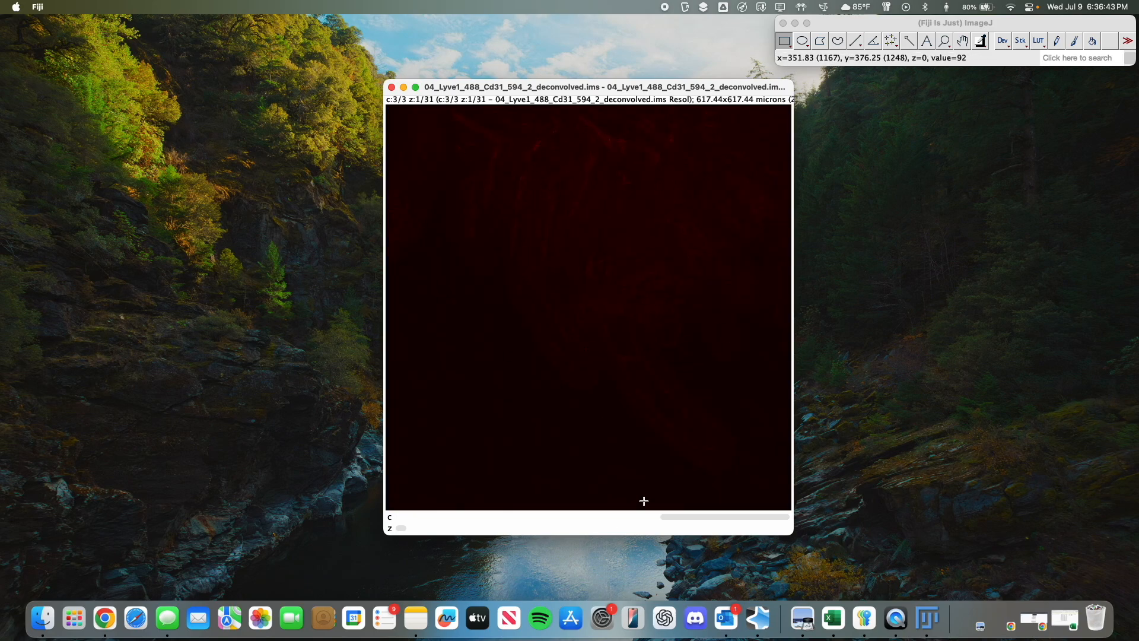
left_click_drag(688, 518, 431, 521)
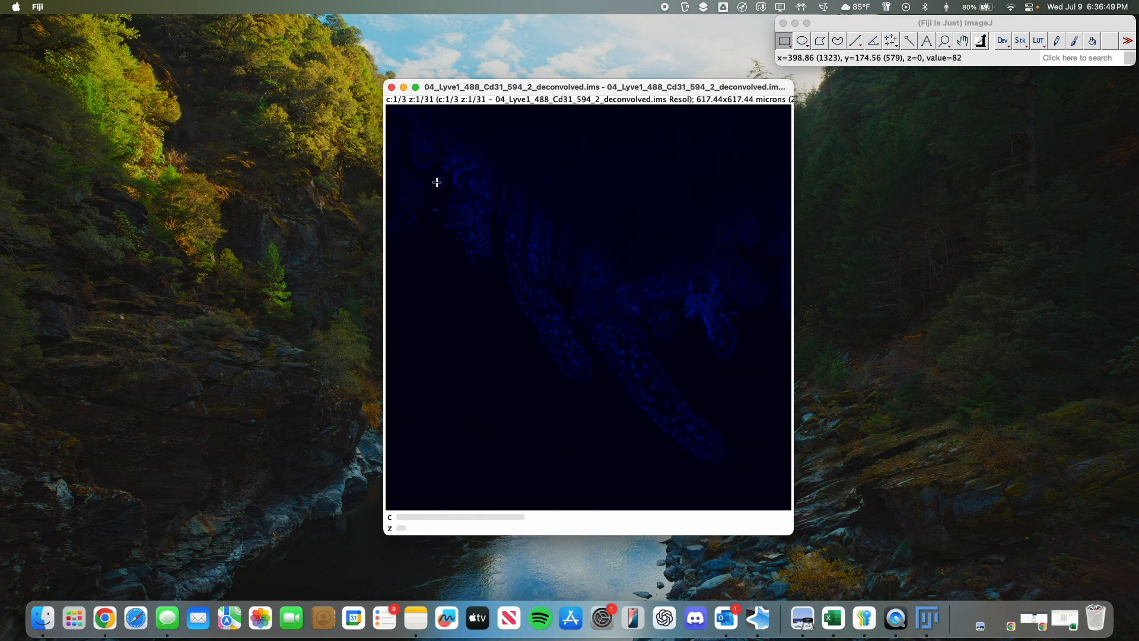
mouse_move(558, 92)
left_mouse_down()
mouse_move(548, 73)
mouse_move(546, 97)
left_mouse_up()
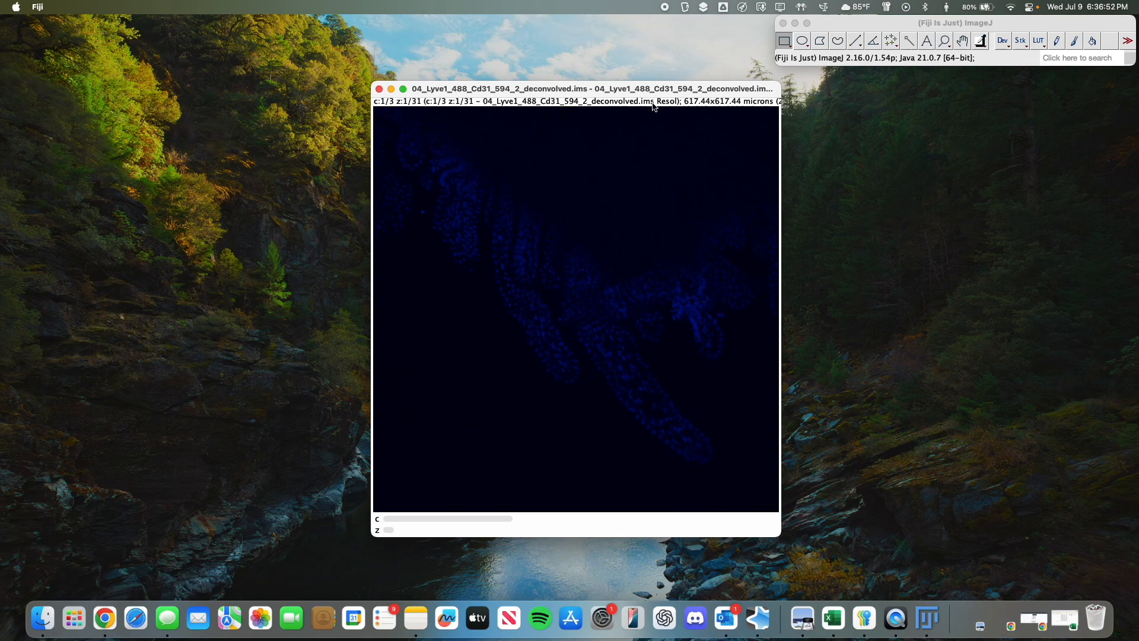
left_click(857, 23)
left_click(720, 95)
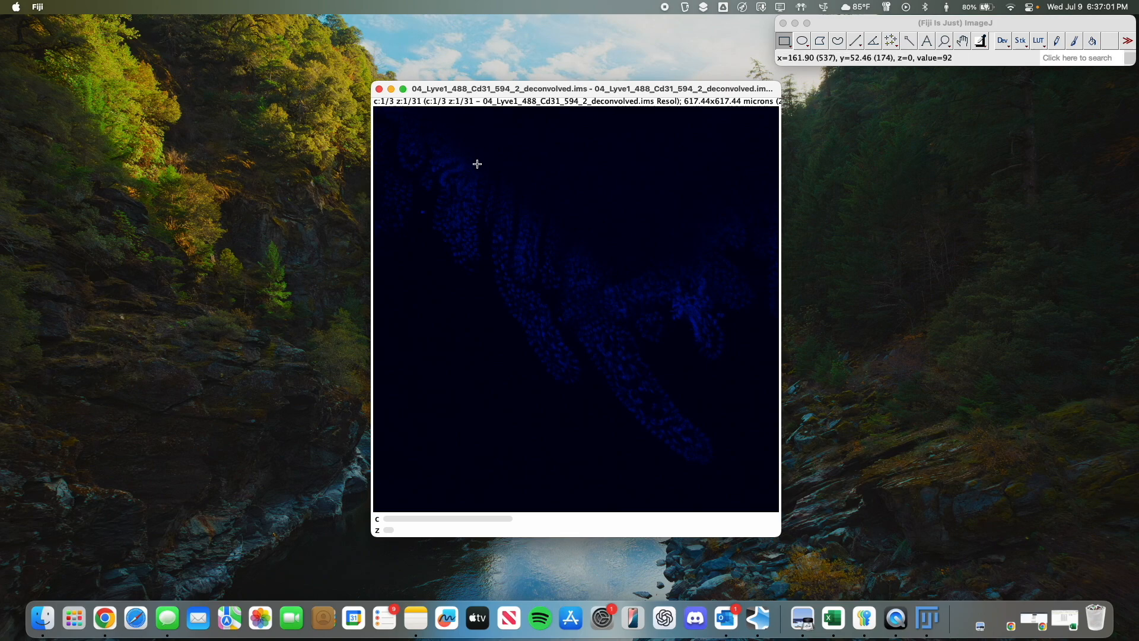
left_click(863, 27)
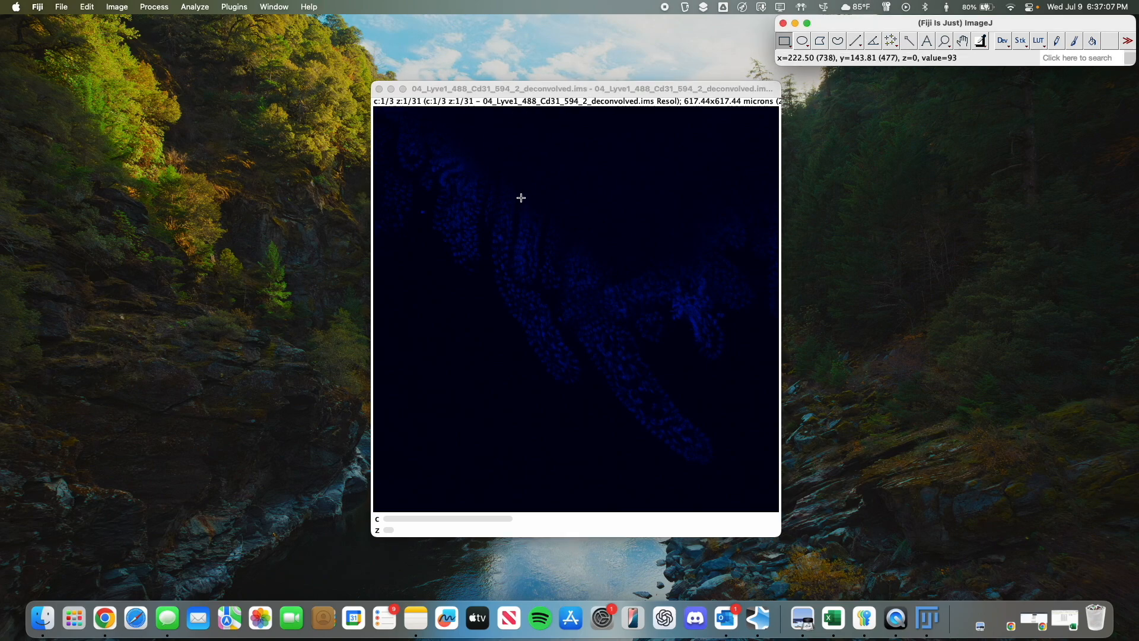
left_click(117, 7)
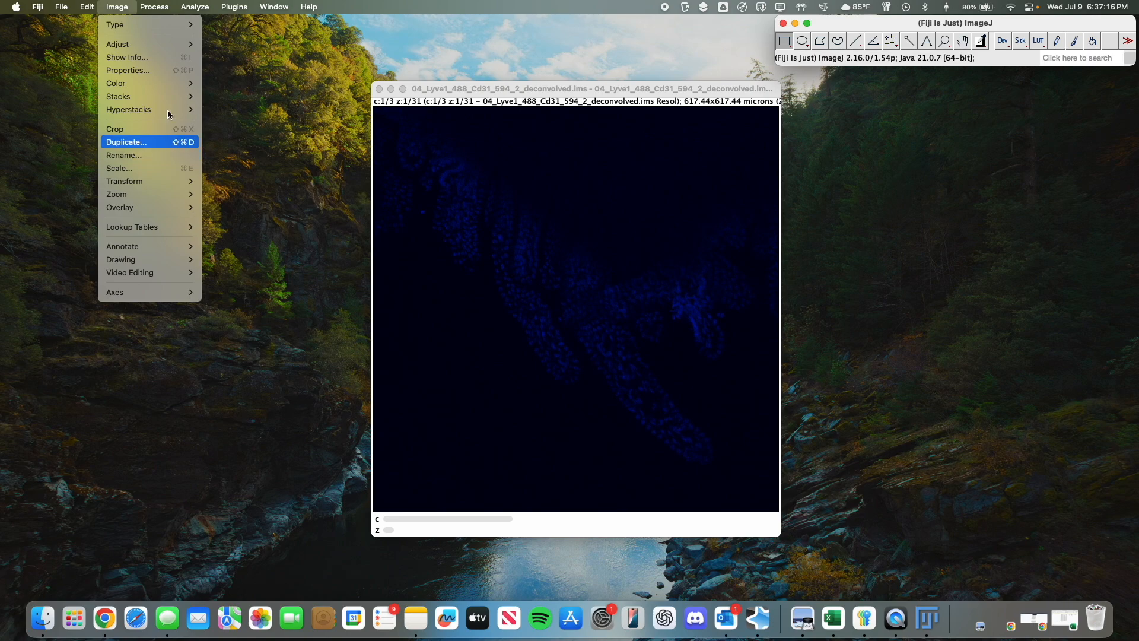
left_click(115, 3)
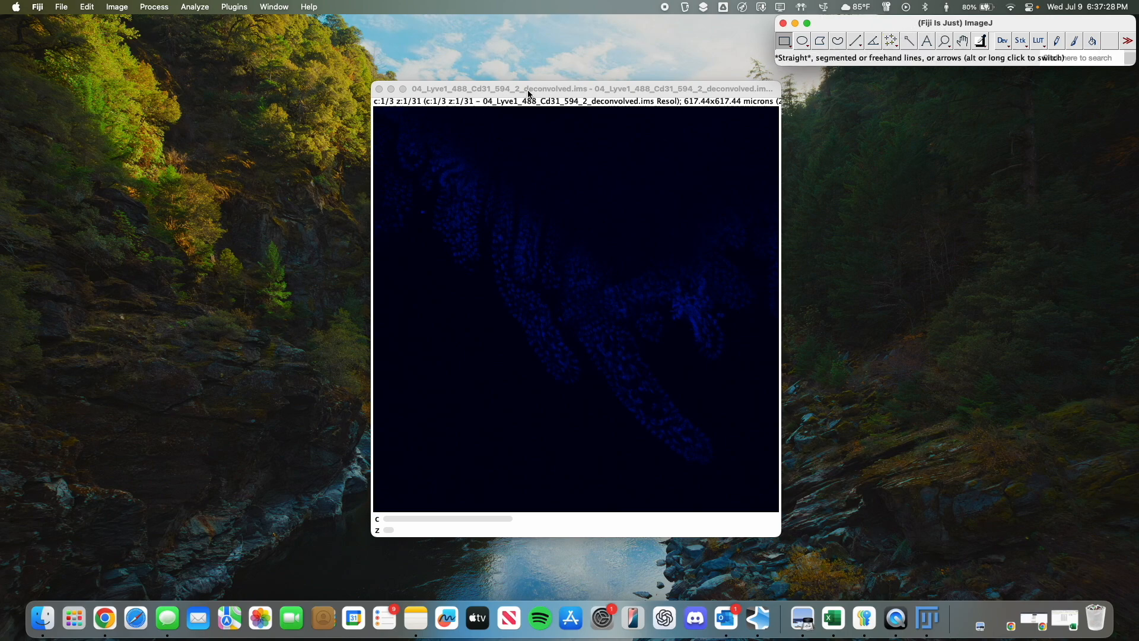
Step: Open Brightness/Contrast, place its window beside the stack, and apply automatic adjustment to channel 1
key("super+shift+c")
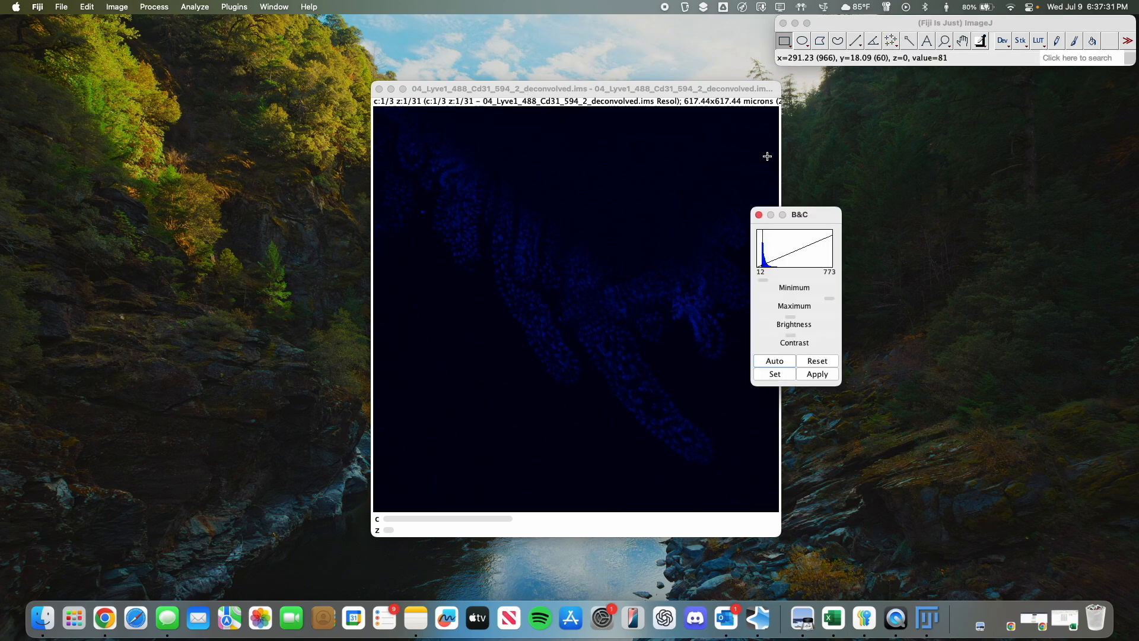
left_click_drag(825, 212, 923, 166)
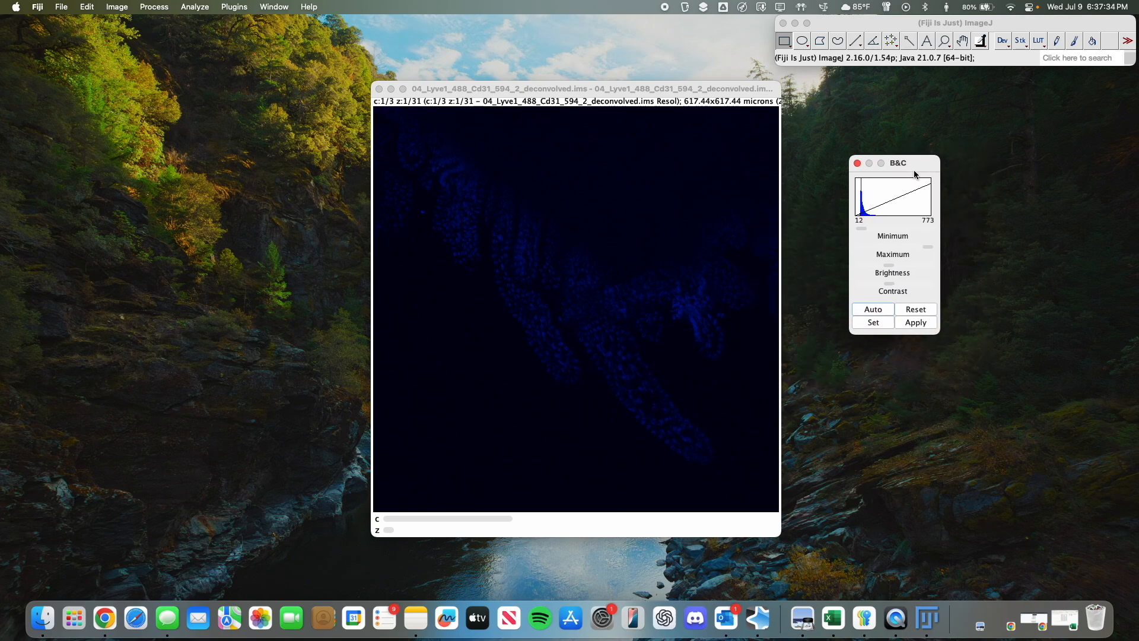
left_click(875, 309)
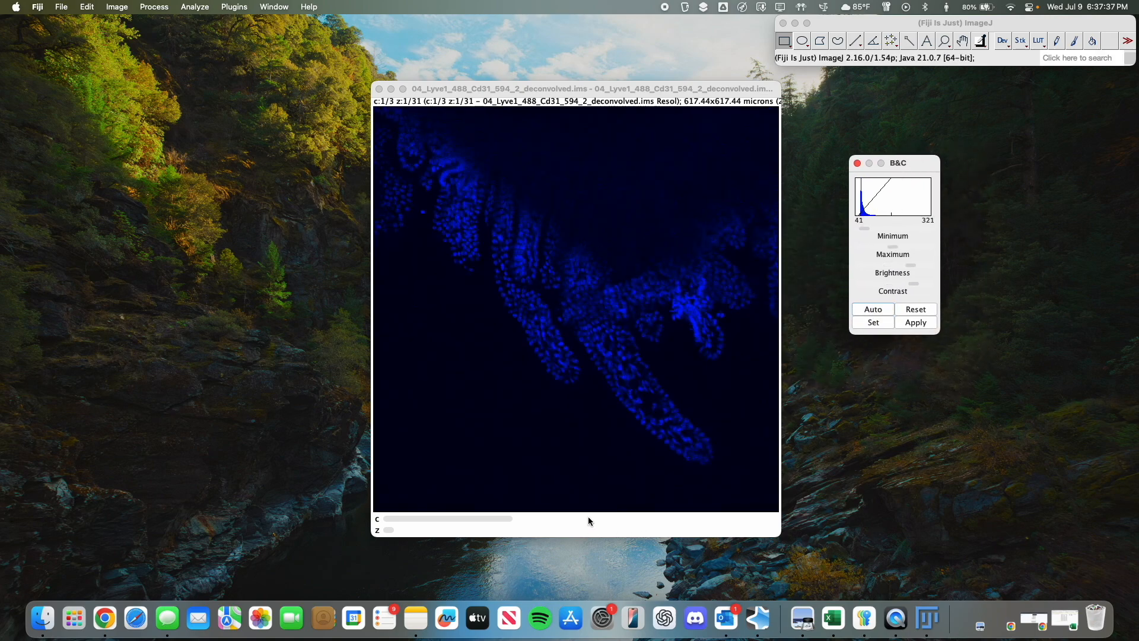
Step: Apply automatic contrast to the green channel 2 and adjust its display range to 0 to 355
left_click(589, 520)
left_click(873, 310)
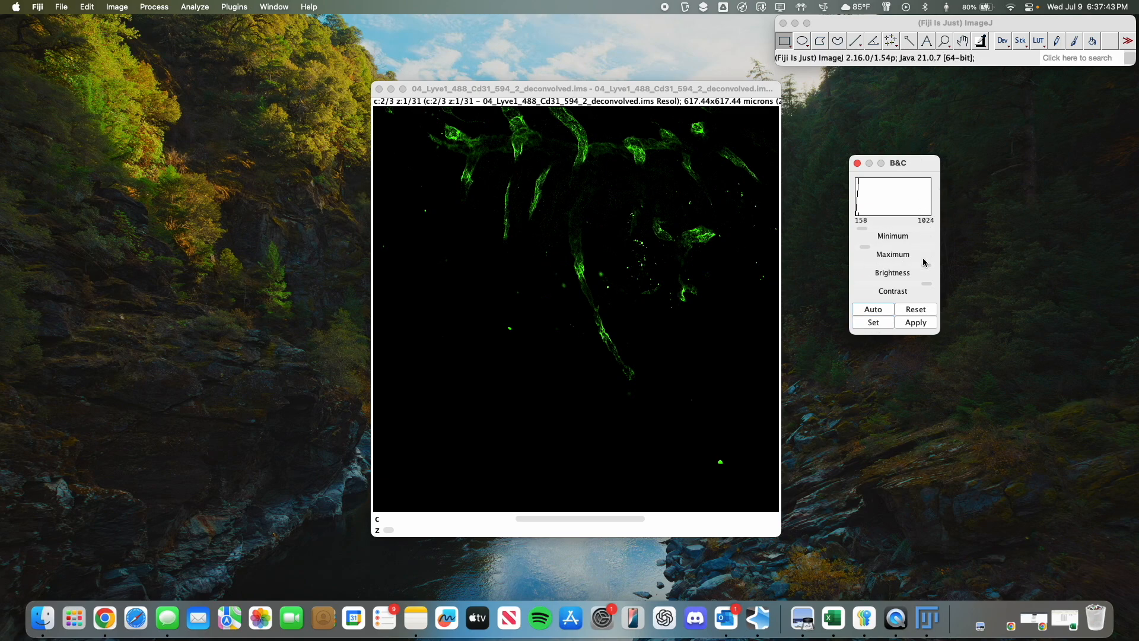
left_click(862, 246)
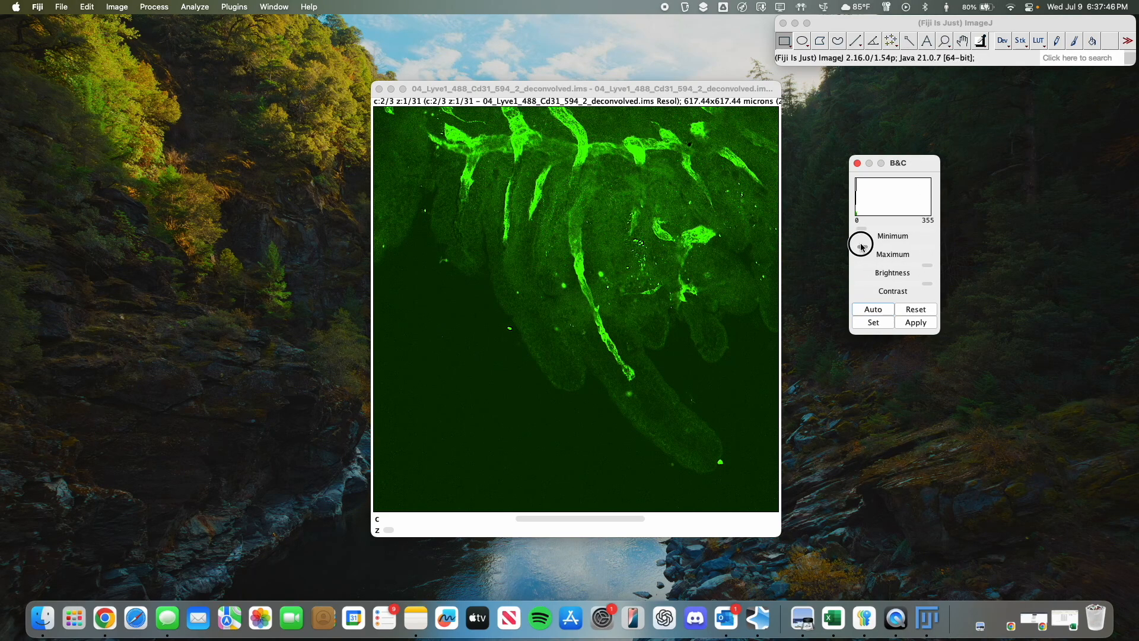
left_click(861, 229)
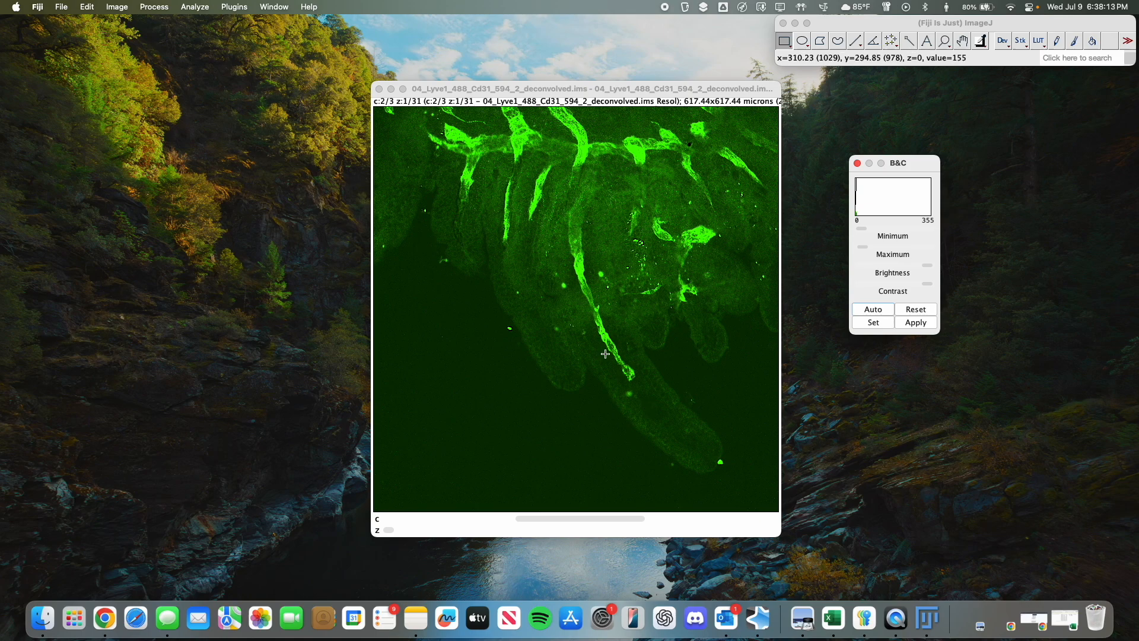
Step: Compare the villi in blue channel 1 with the lacteals in green channel 2, ending on channel 2
left_click(398, 520)
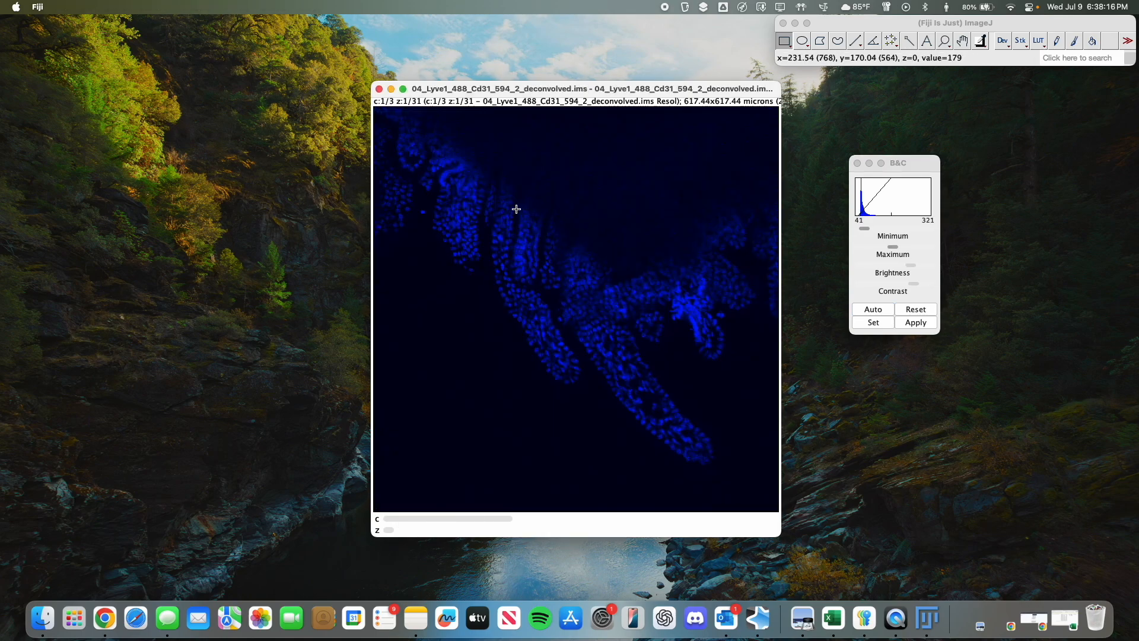
left_click(579, 519)
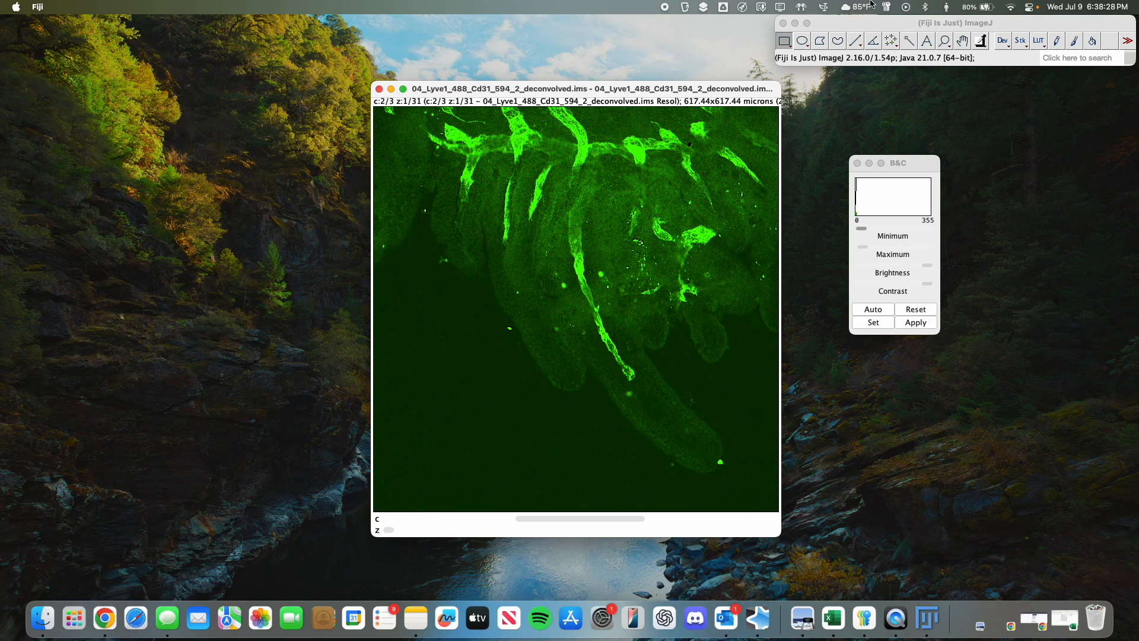
left_click(866, 24)
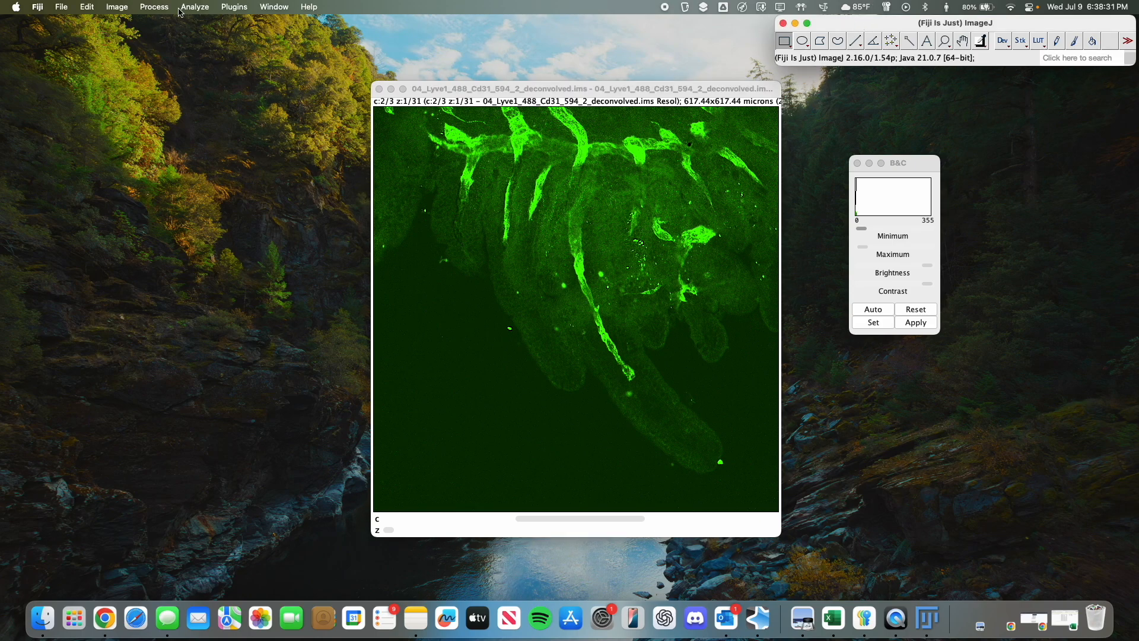
Step: Create a Z projection of the three-channel stack through slice 31 using the Average Intensity projection type
left_click(116, 6)
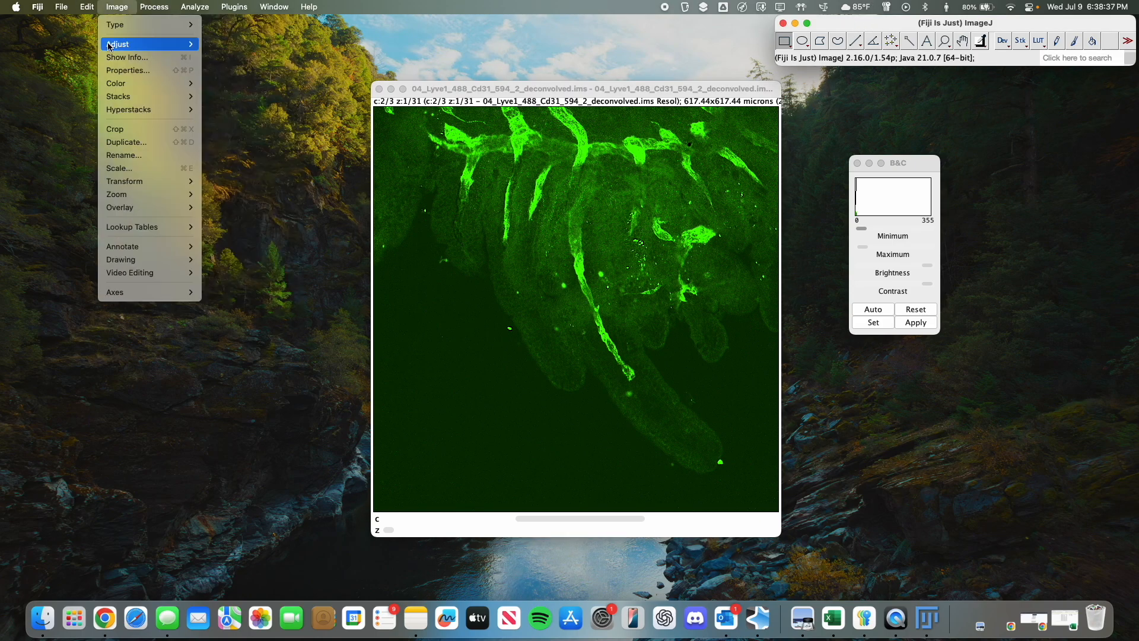
mouse_move(128, 99)
left_click(221, 235)
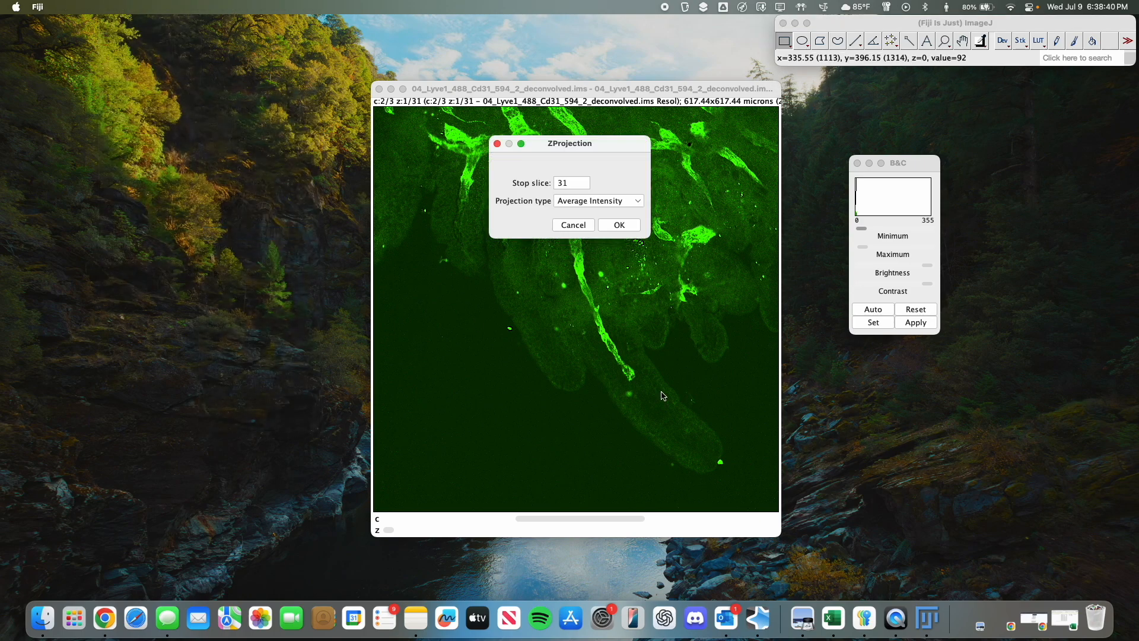
left_click(623, 230)
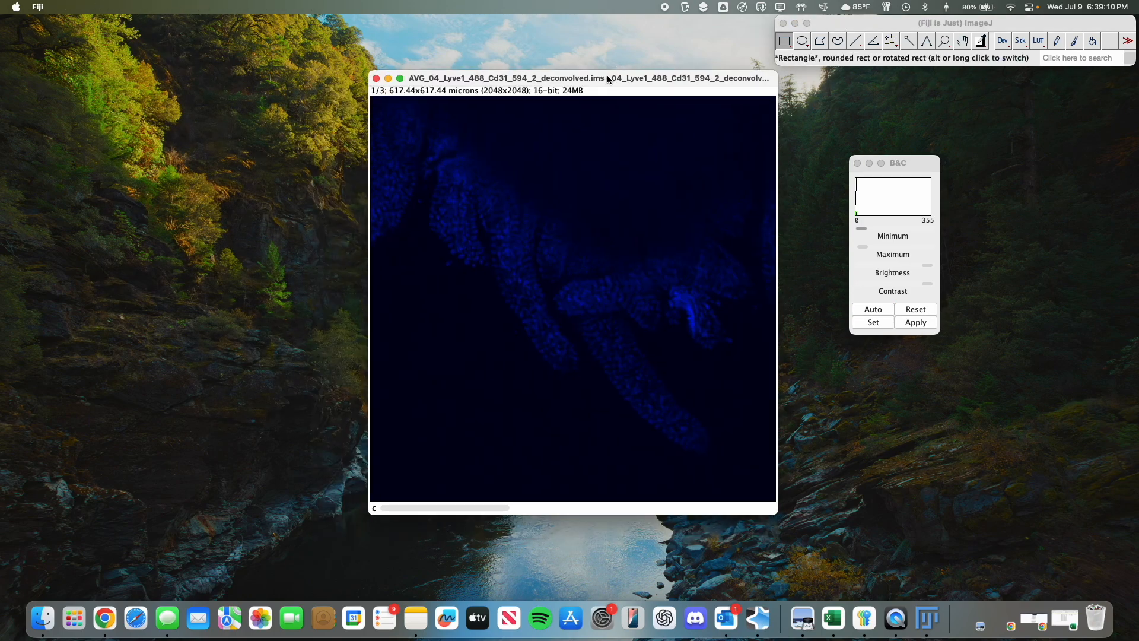
Step: Split the averaged projection into separate single-channel images
left_click(869, 24)
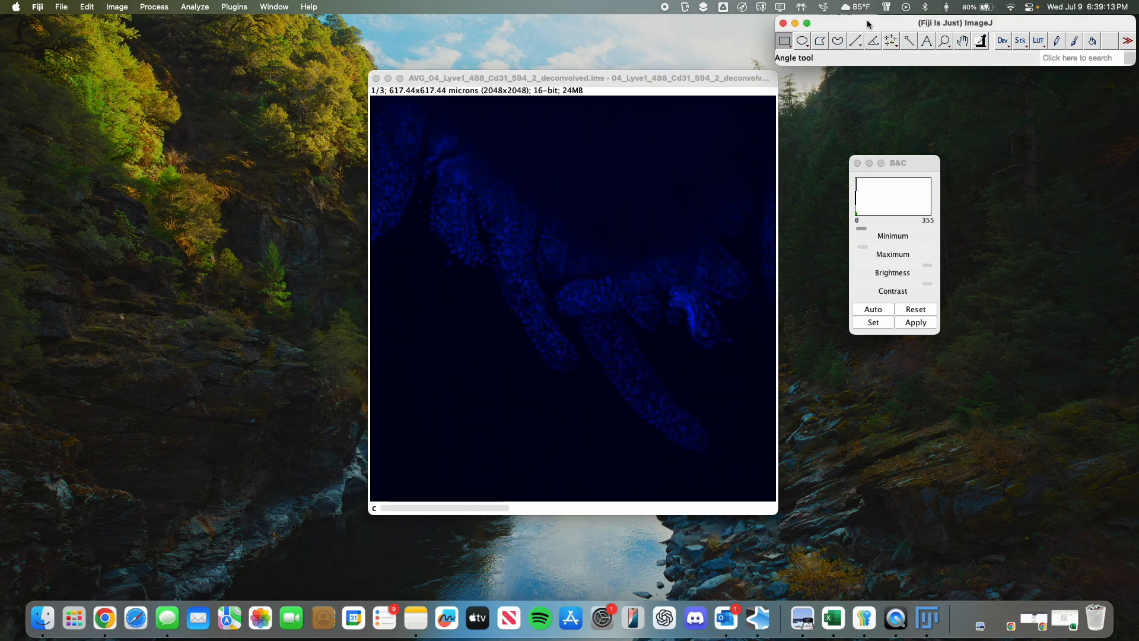
left_click(129, 7)
mouse_move(153, 84)
left_click(238, 83)
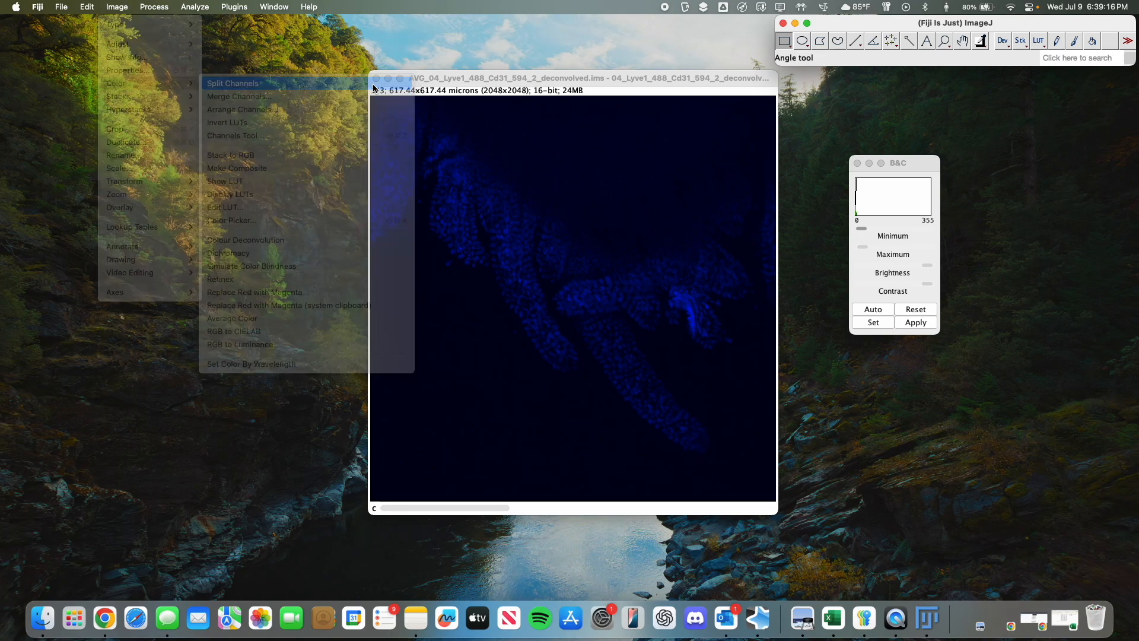
Step: Rearrange the green C2 and red C3 images, and close the red C3 image
left_click_drag(472, 76, 592, 132)
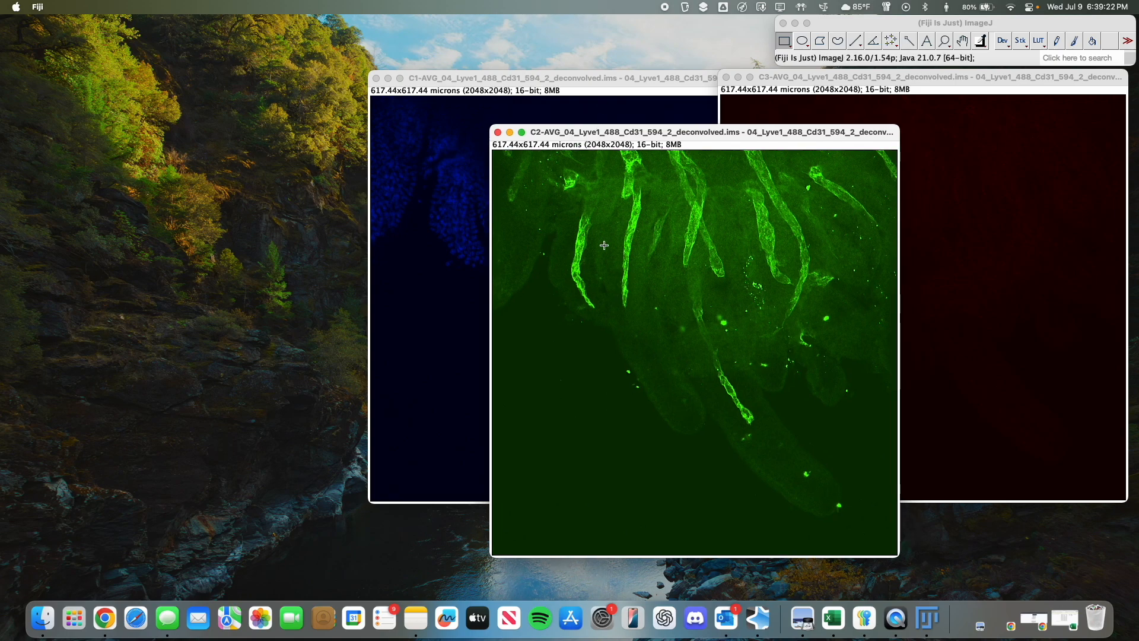
left_click_drag(805, 78, 577, 155)
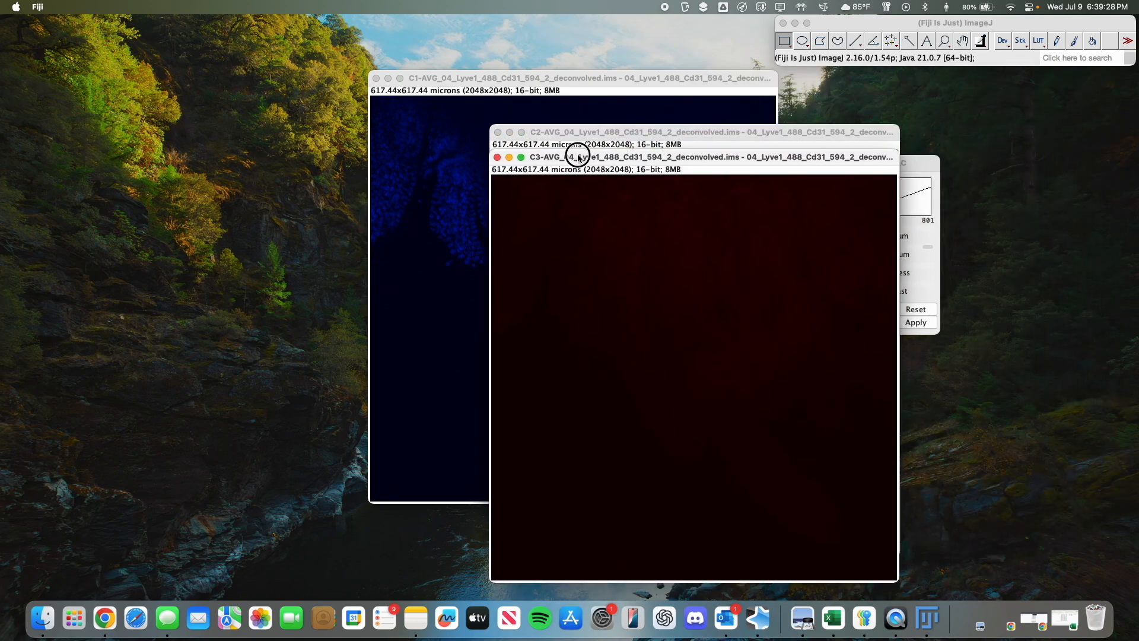
left_click(499, 157)
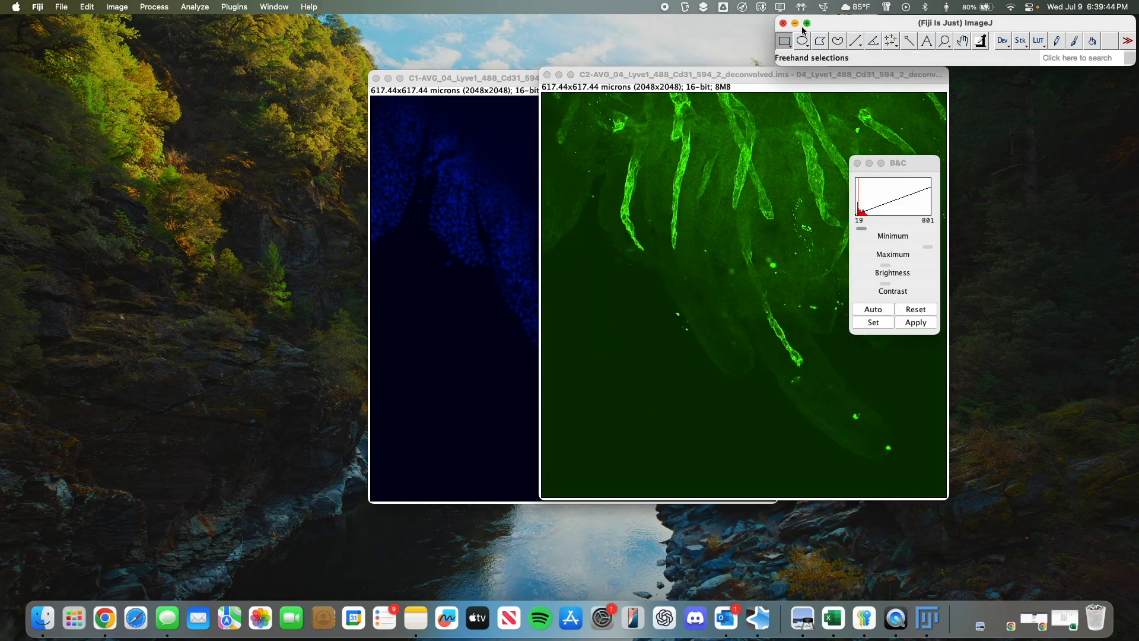
Step: Merge the blue C1 and green C2 projections into a composite with their original colours, and move its window towards the screen centre
left_click(112, 7)
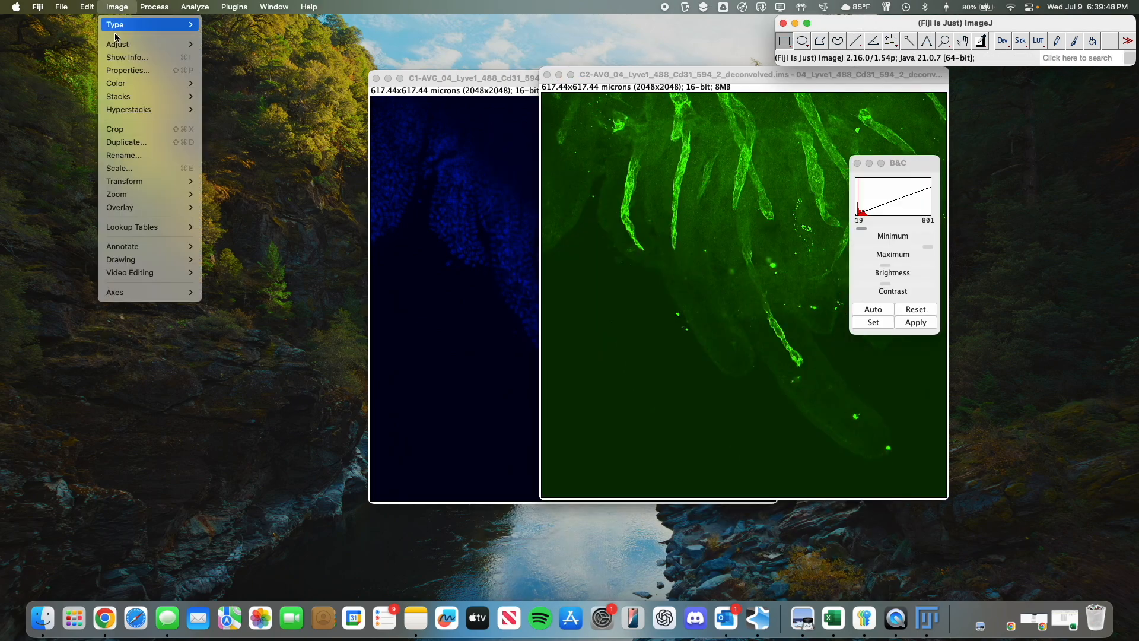
mouse_move(148, 72)
left_click(287, 98)
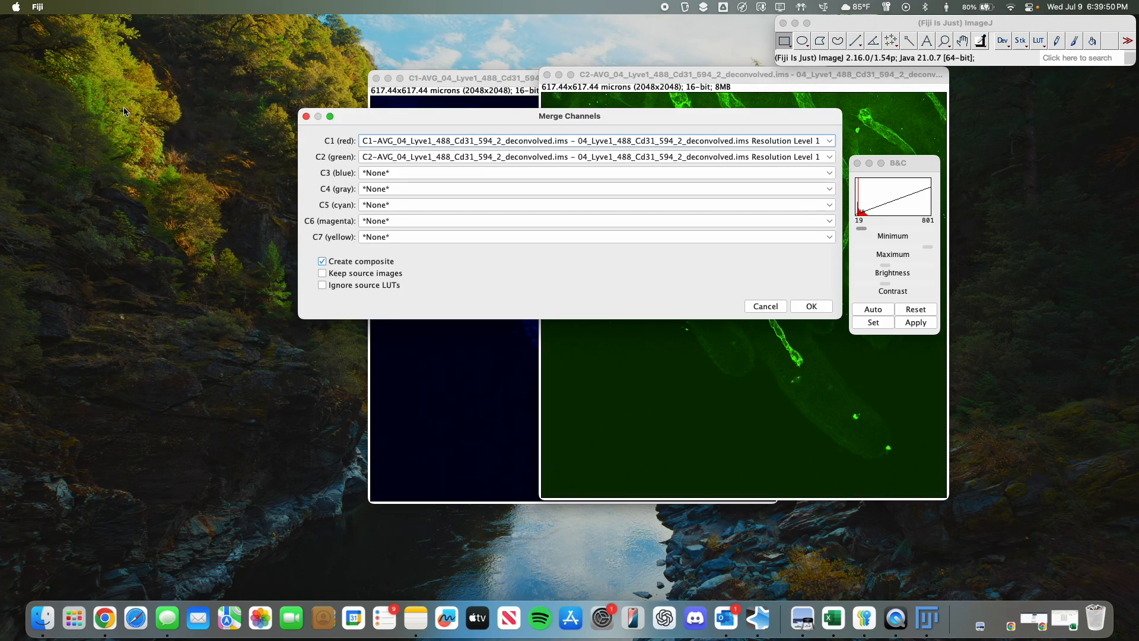
left_click(551, 173)
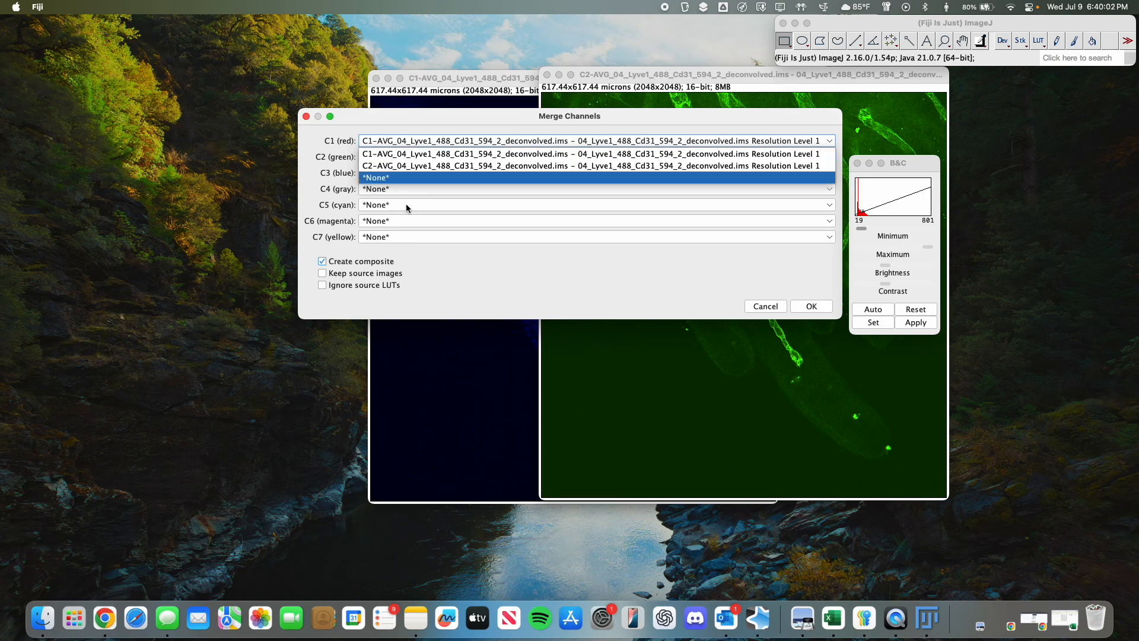
left_click(524, 287)
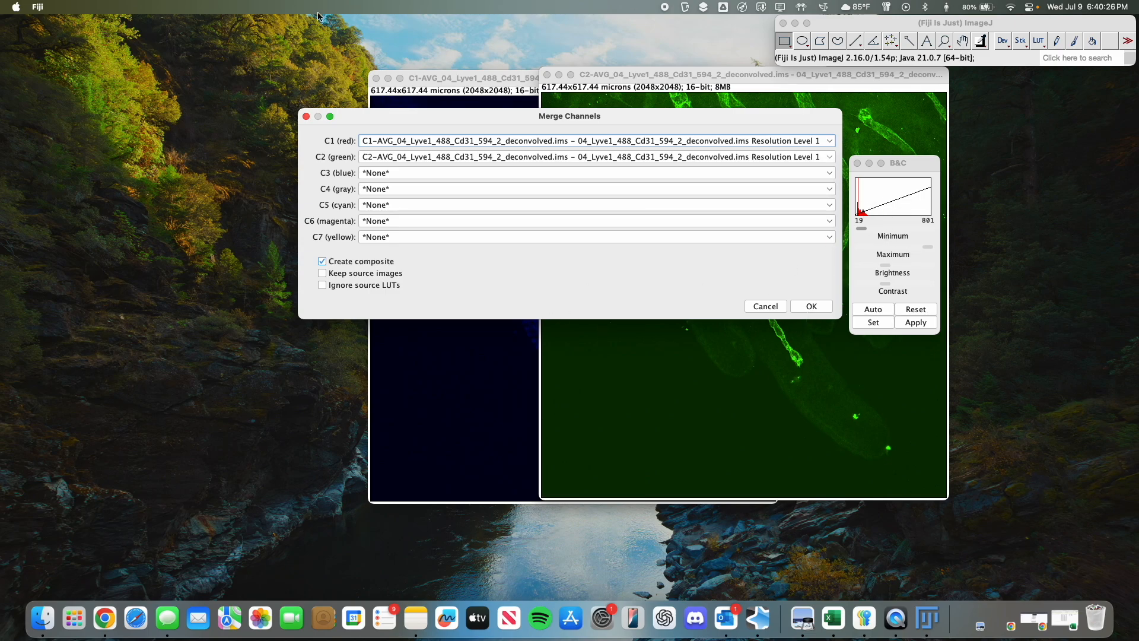
left_click(816, 306)
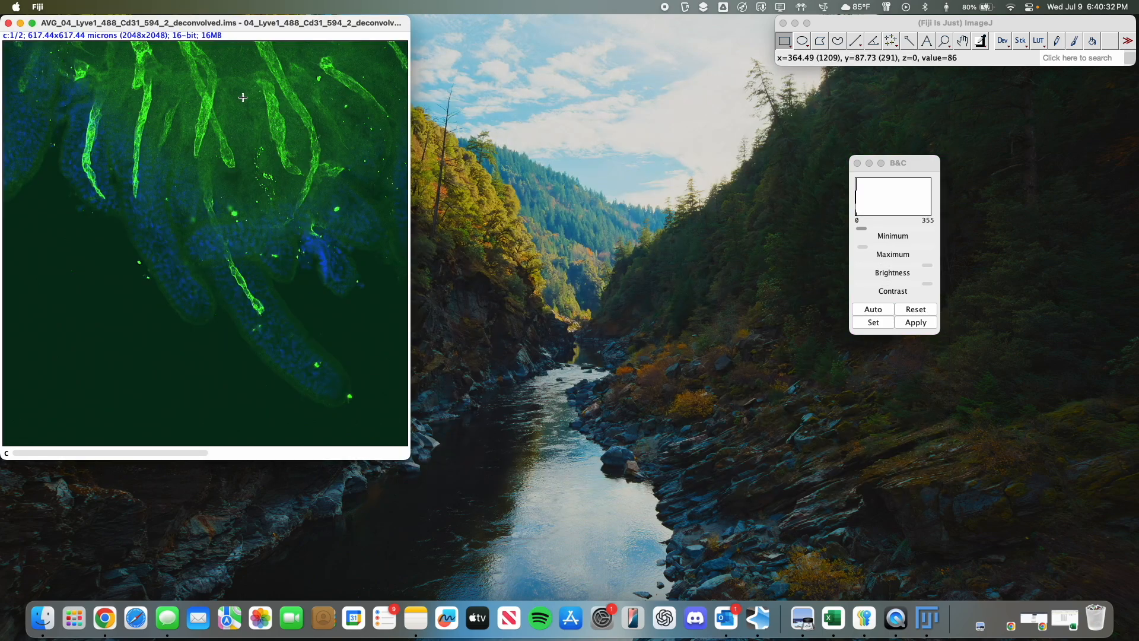
left_click_drag(208, 23, 511, 53)
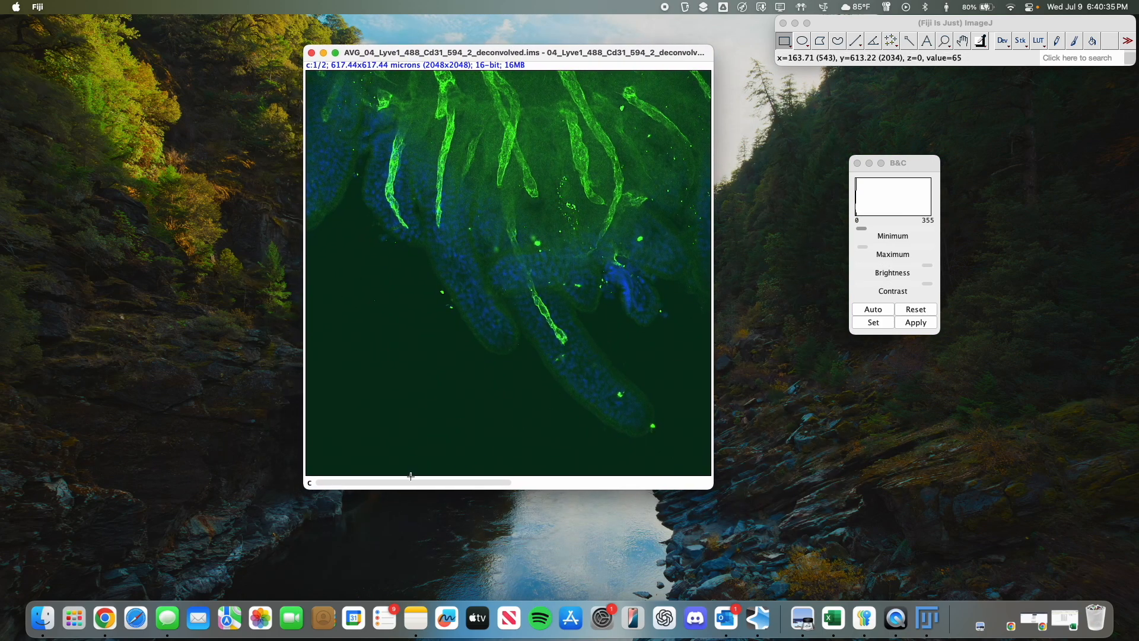
Step: Place the Brightness/Contrast window nearer the composite and compare the display ranges of blue channel 1 and green channel 2
left_click_drag(402, 485, 478, 483)
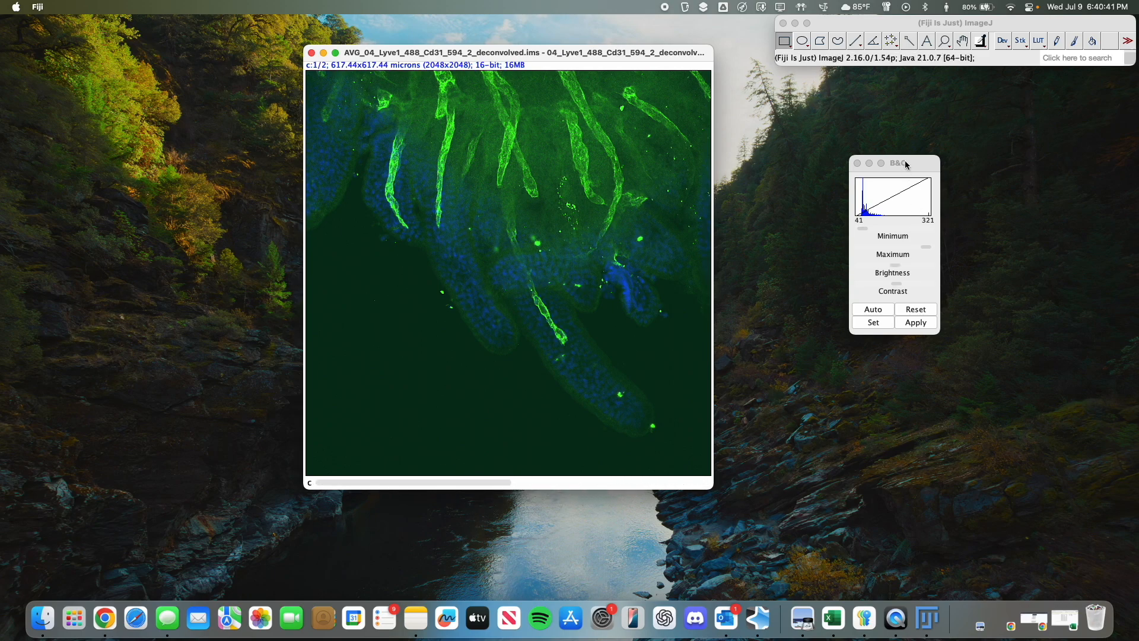
left_click_drag(905, 163, 860, 219)
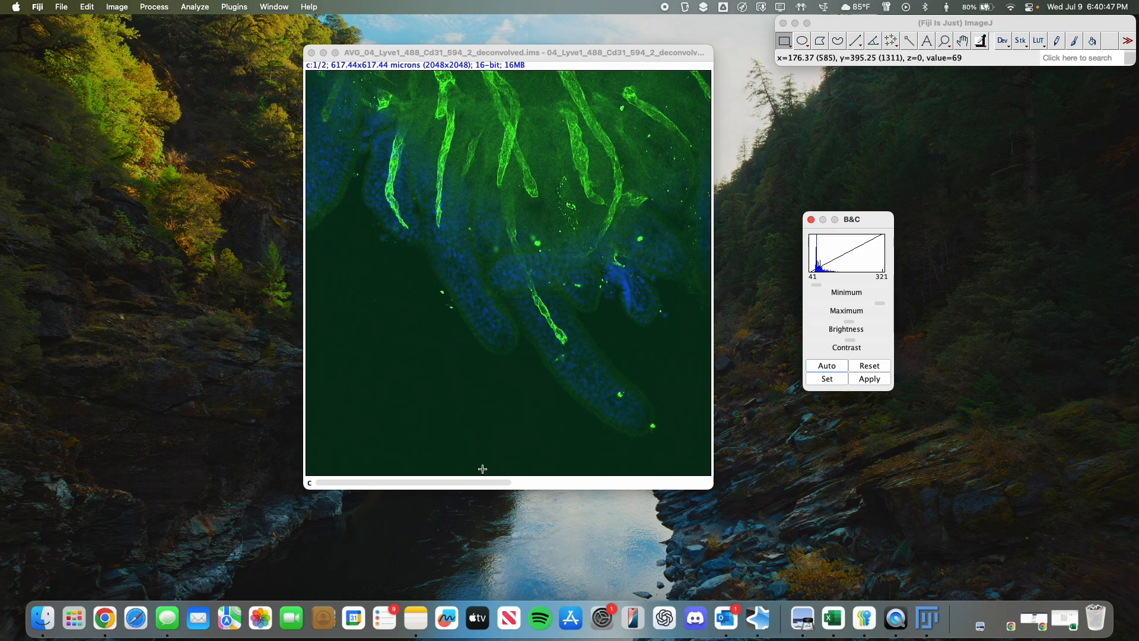
left_click(707, 483)
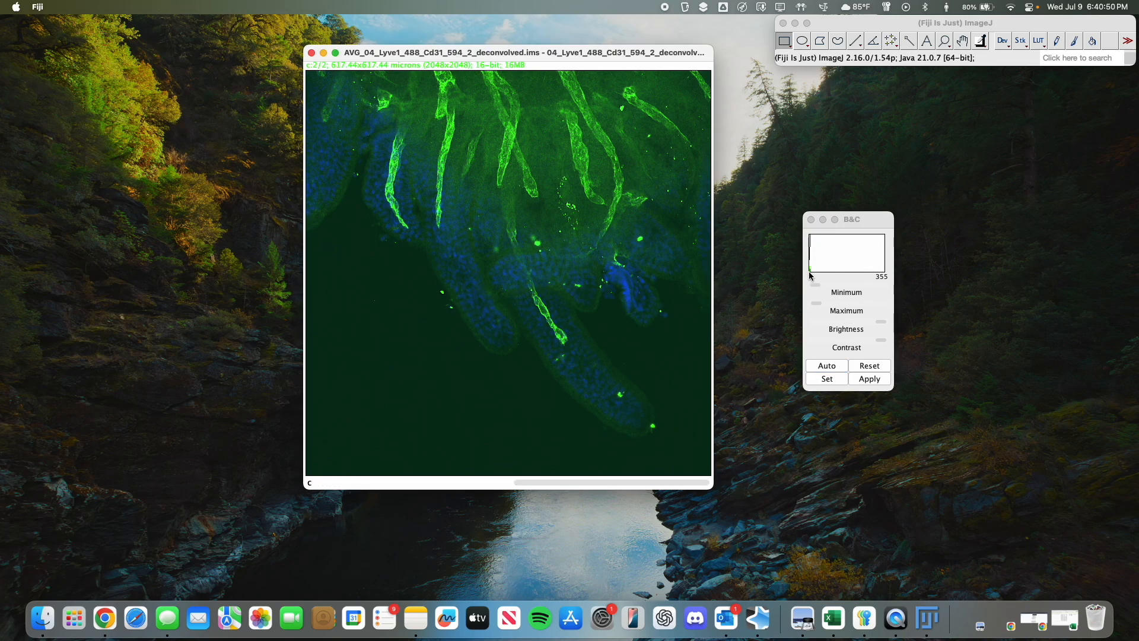
left_click(813, 273)
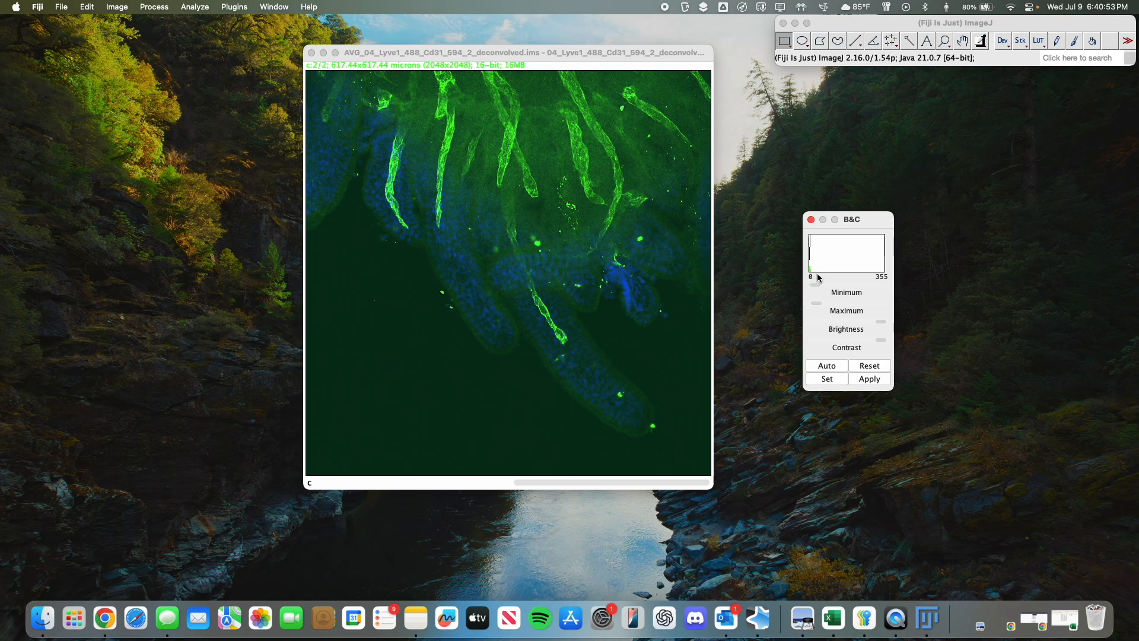
left_click_drag(579, 484, 372, 485)
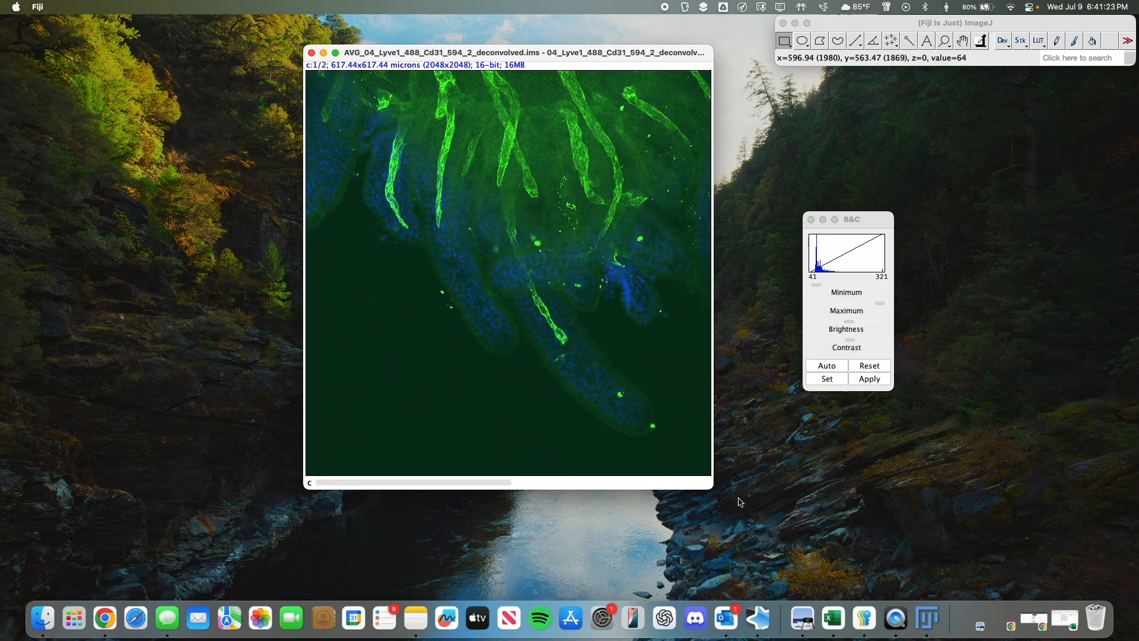
Step: Apply automatic contrast to the composite's green channel 2 and adjust its display range to 89 to 500
left_click(552, 483)
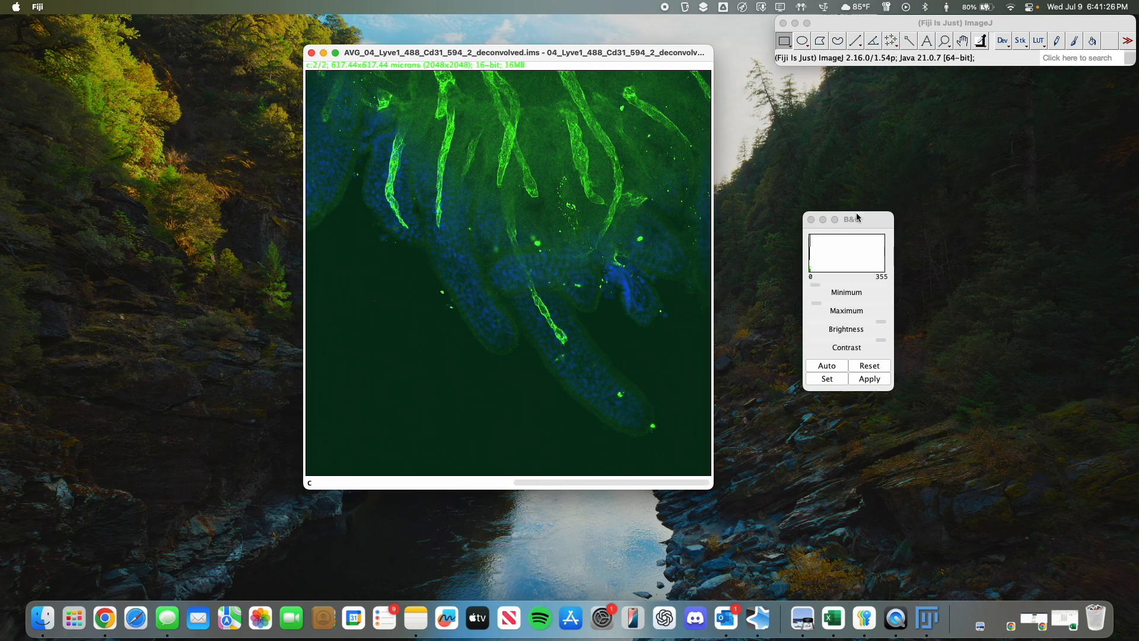
left_click(827, 365)
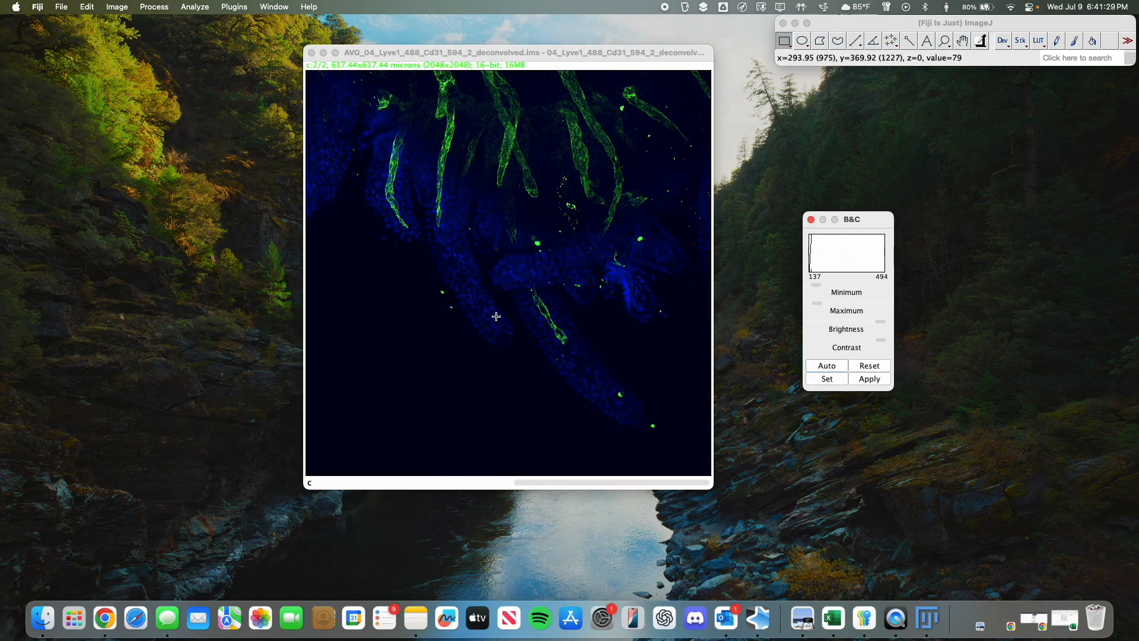
left_click_drag(818, 306, 880, 324)
left_click_drag(815, 305, 816, 305)
left_click(872, 315)
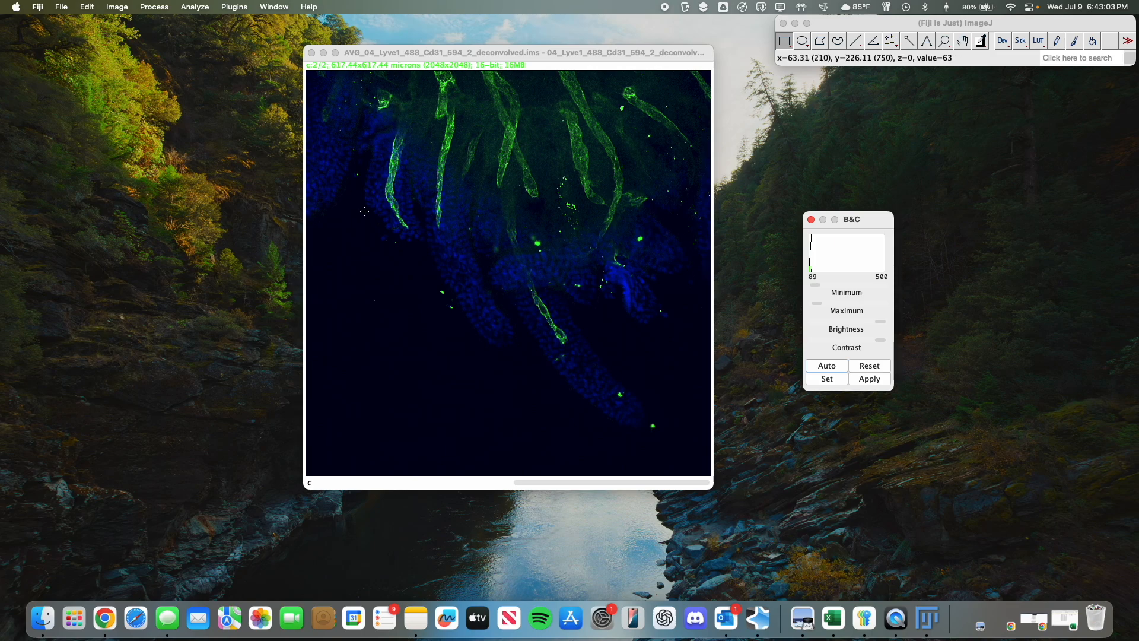
Step: Check the composite's pixel-to-micron calibration in Set Scale and accept it as is
left_click(889, 25)
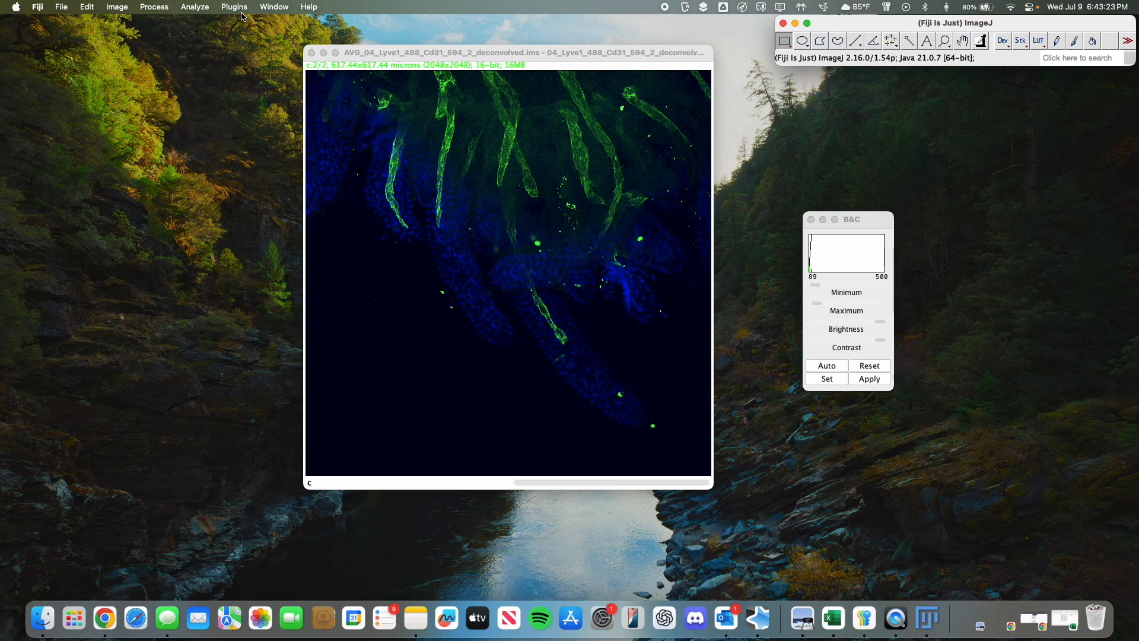
left_click(195, 7)
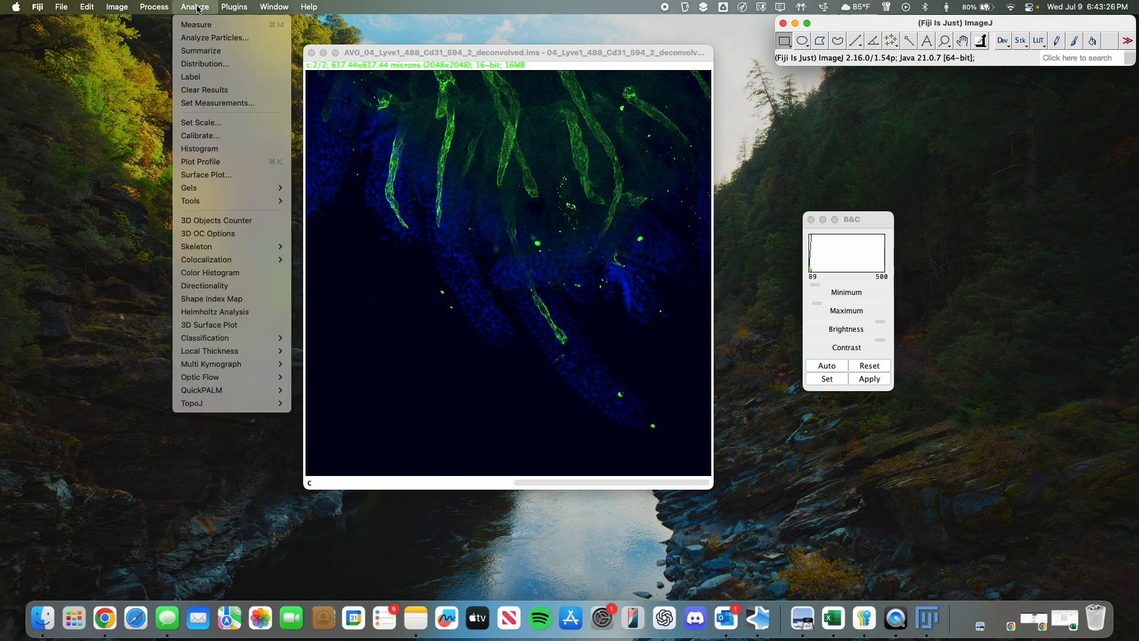
left_click(201, 122)
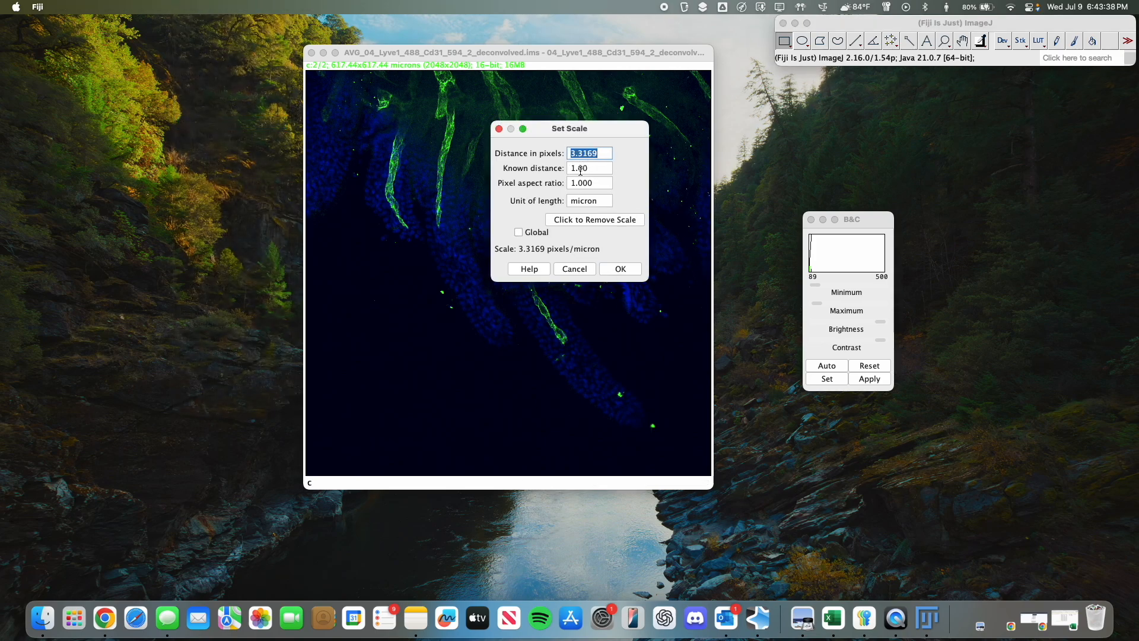
left_click(630, 271)
left_click(209, 9)
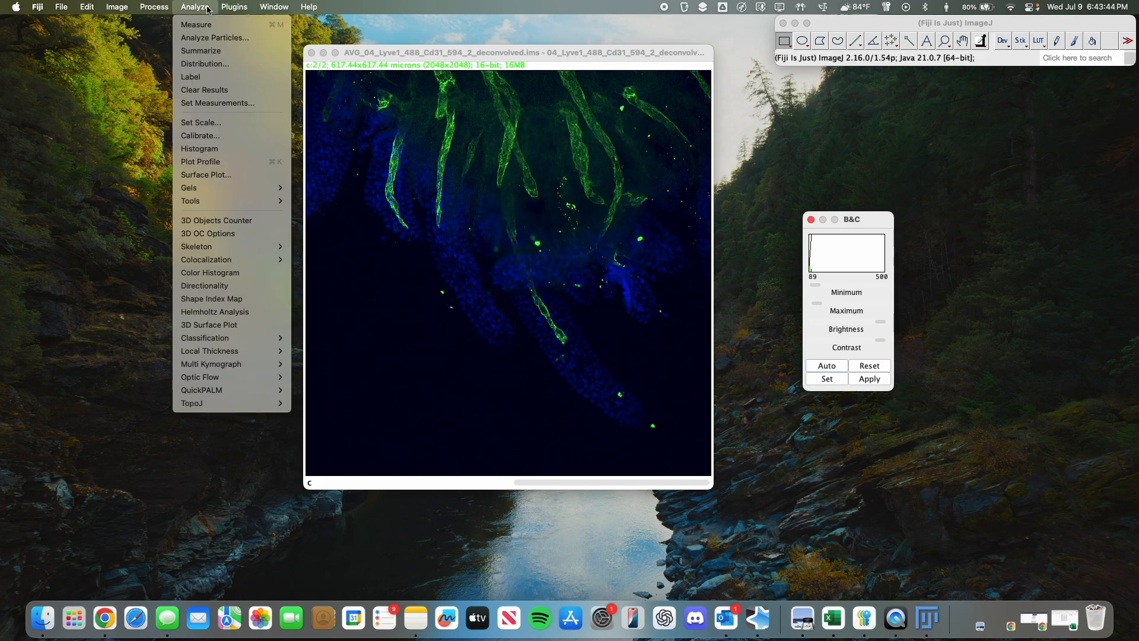
left_click(311, 467)
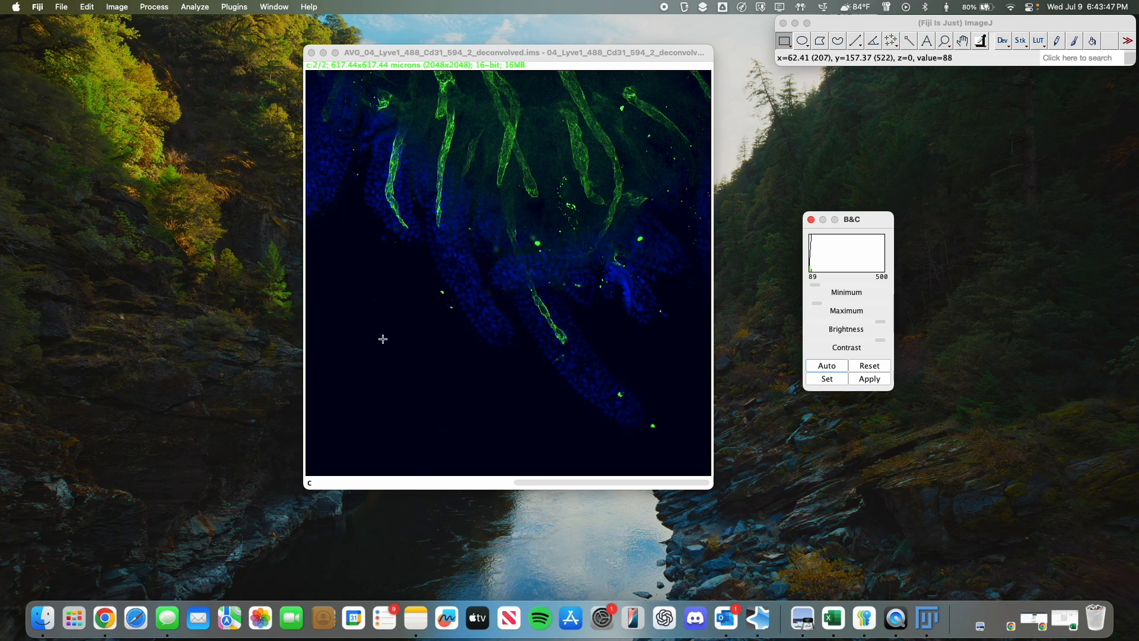
Step: Draw a horizontal straight line about 169 microns long in the dark lower-left corner of the composite
left_click(323, 433)
key("plus")
key("plus")
key("plus")
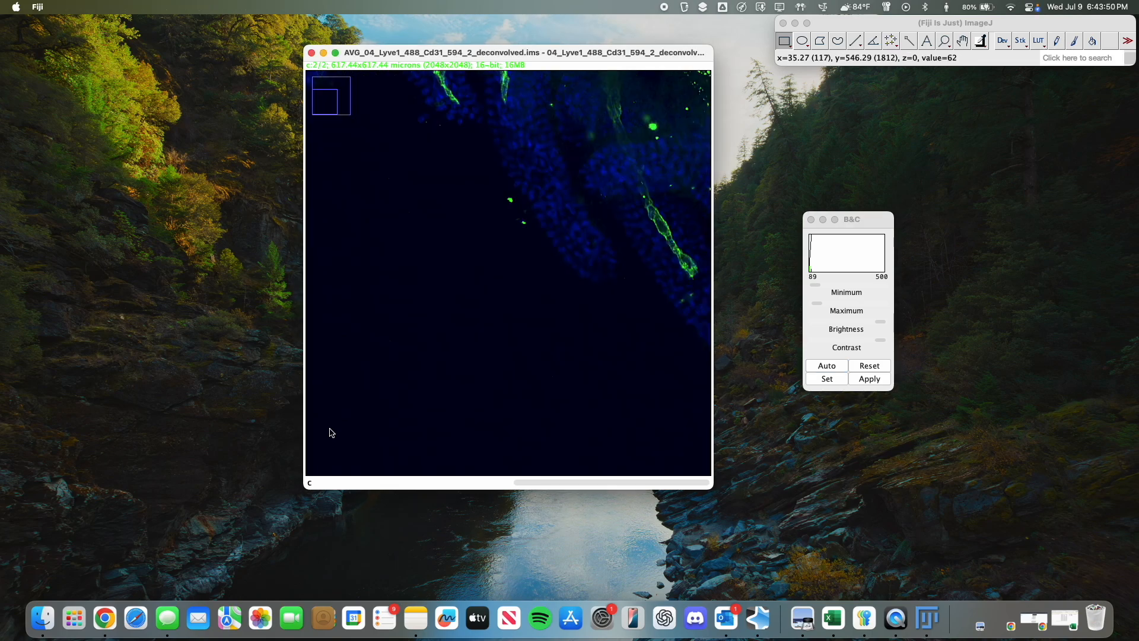
left_click_drag(344, 378, 634, 431)
left_click(683, 156)
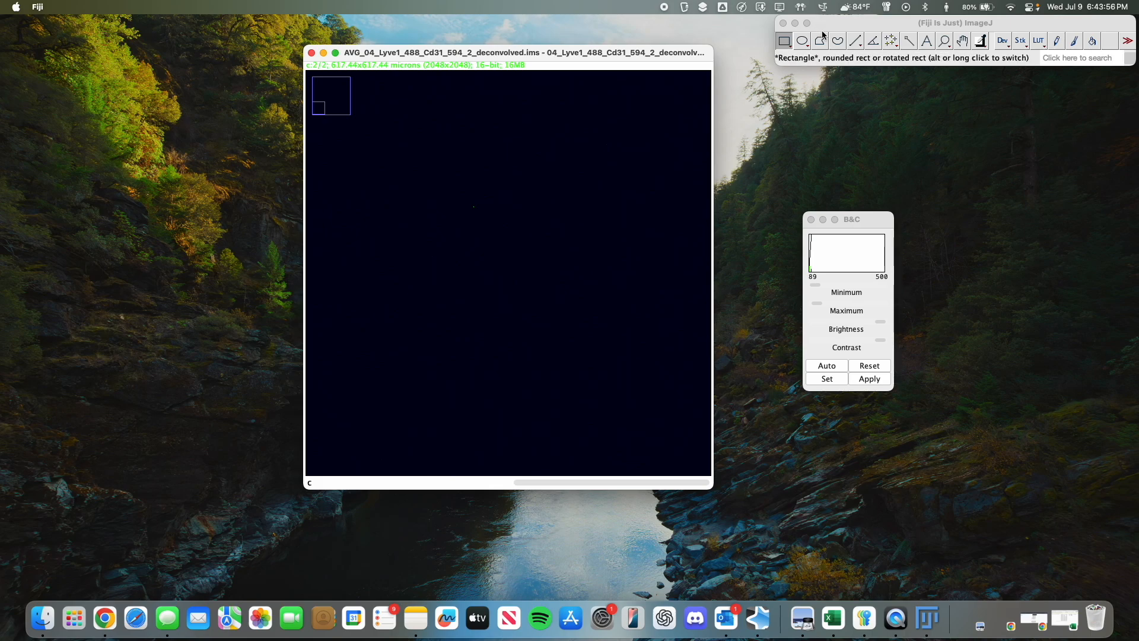
left_click(854, 42)
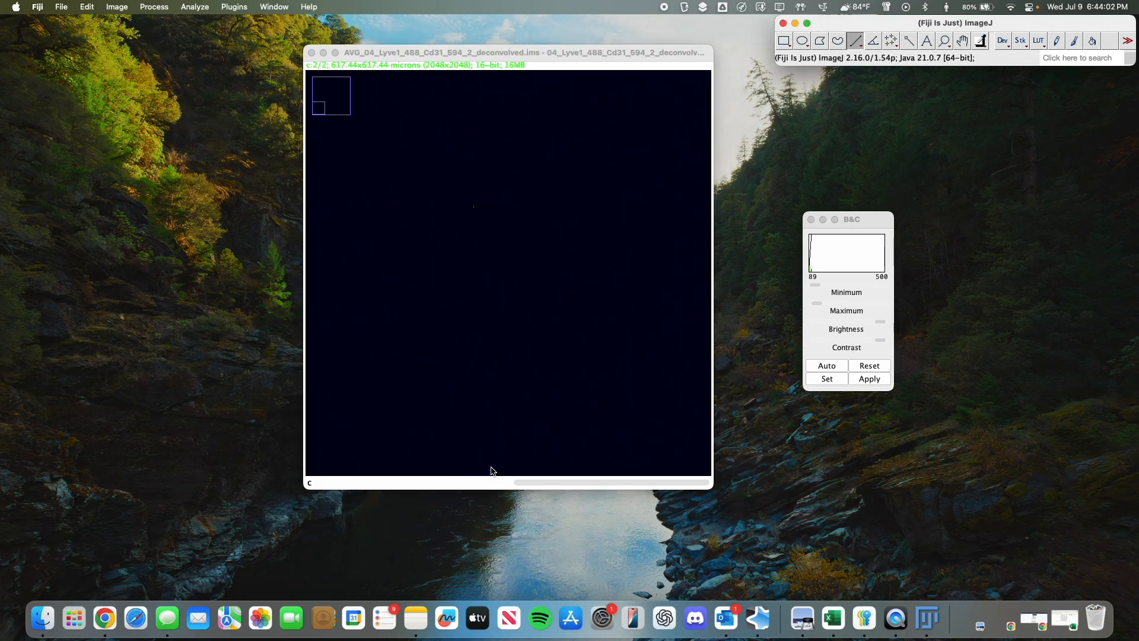
left_click(344, 411)
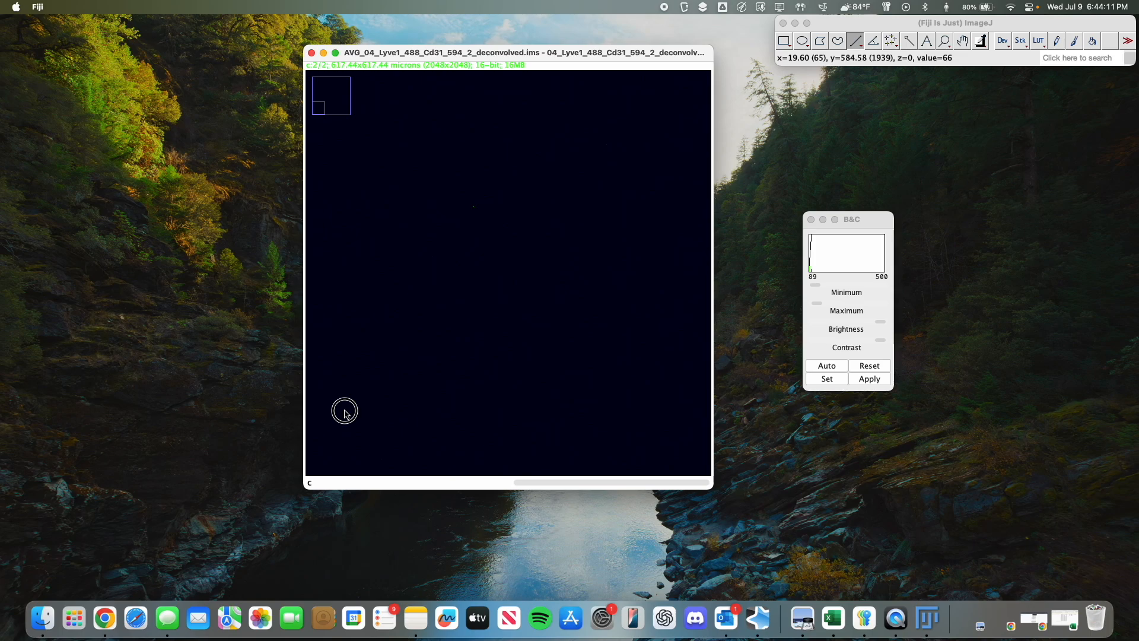
left_click_drag(345, 411, 623, 448)
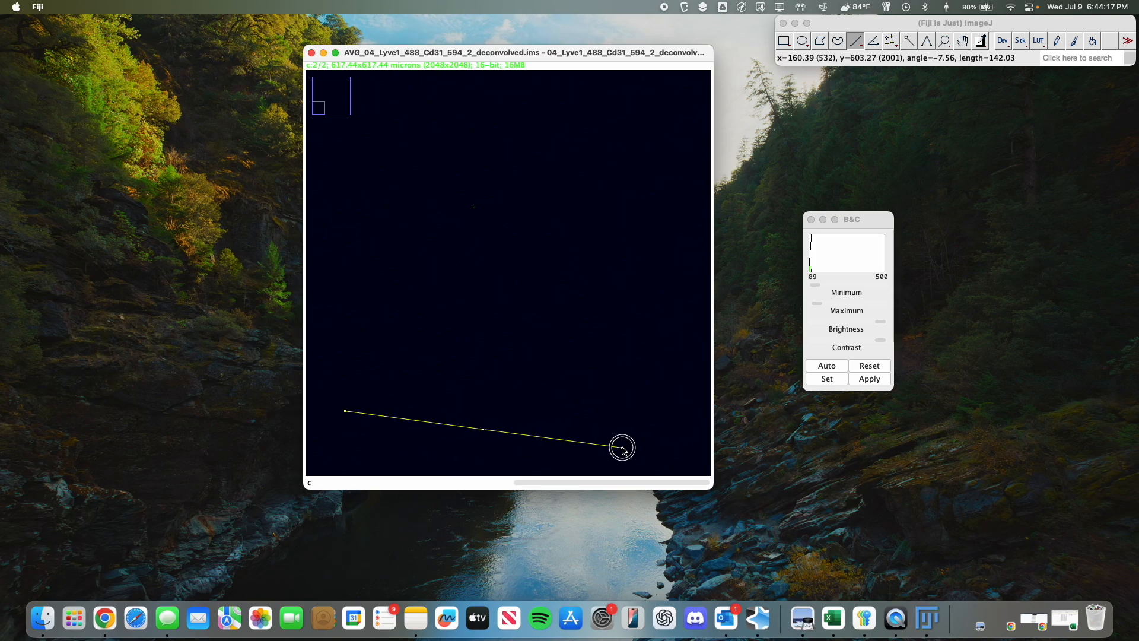
left_click_drag(622, 449, 678, 444)
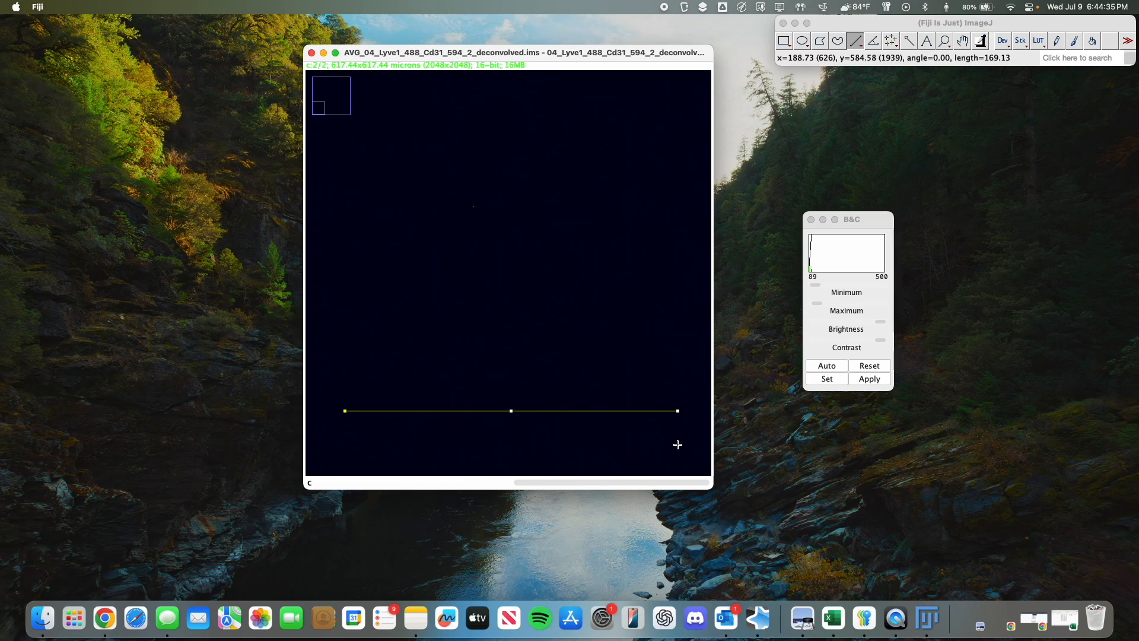
Step: Check the Set Scale values for the drawn line, cancel without changes and clear the line from the composite
left_click(850, 29)
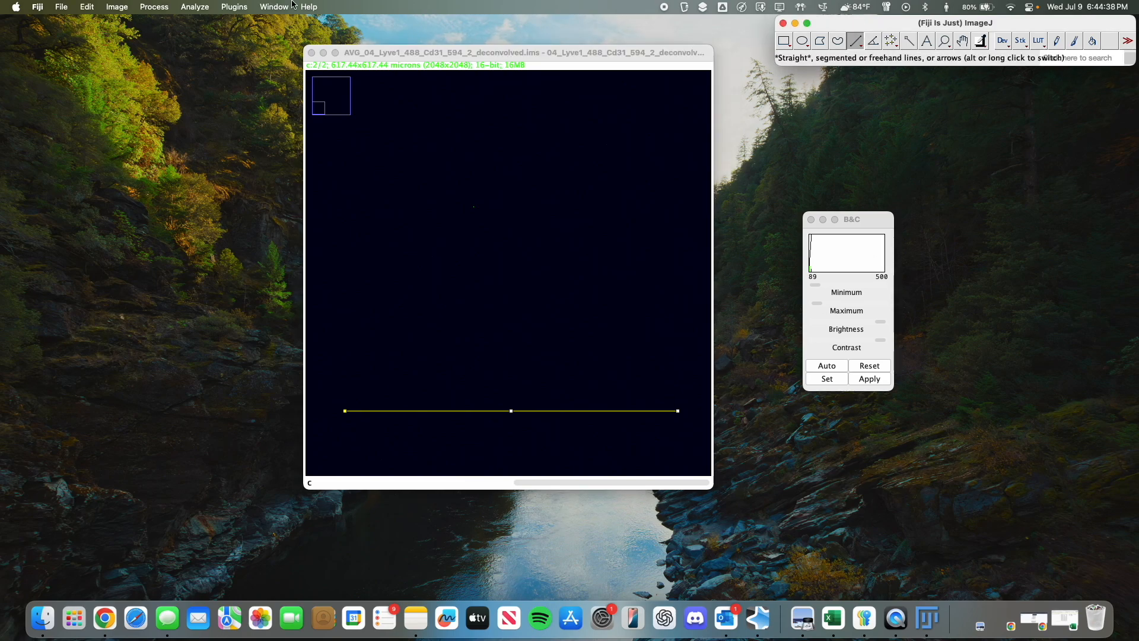
left_click(195, 7)
left_click(201, 123)
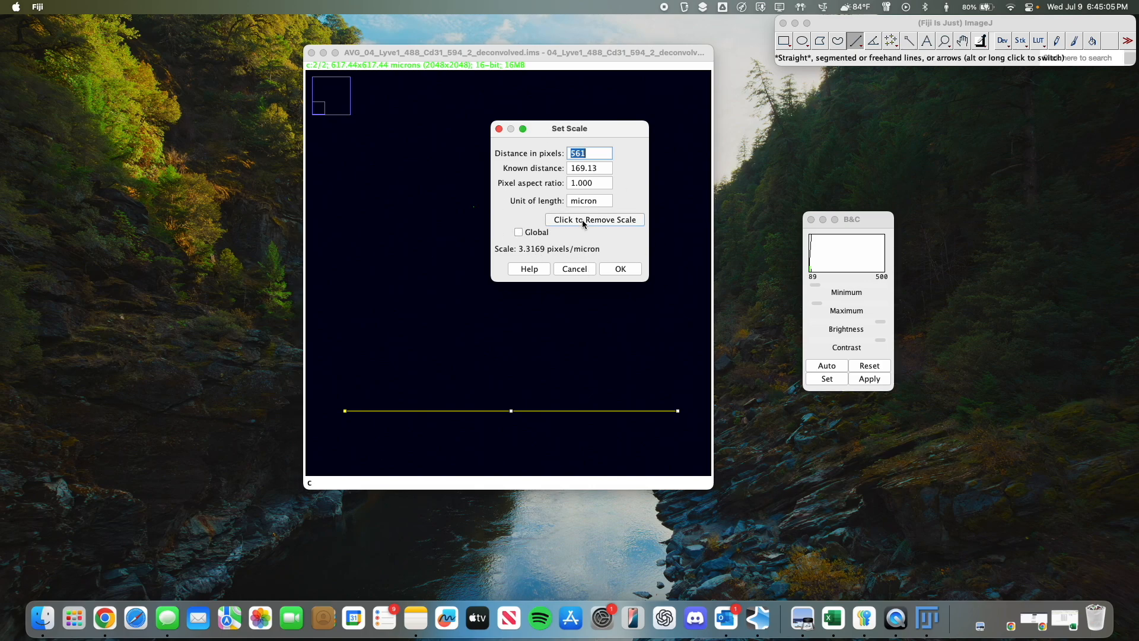
left_click(573, 269)
left_click(509, 265)
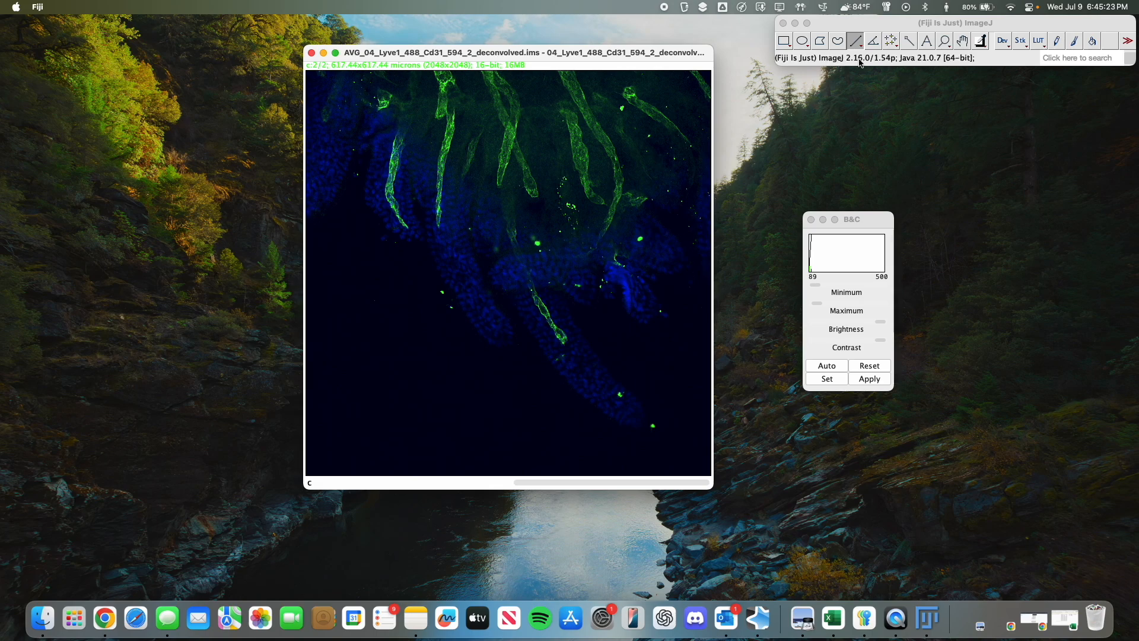
Step: Place the toolbar nearer the composite and try a straight line about 188 microns long over the leftmost lacteal, then clear it
left_click_drag(862, 25, 816, 74)
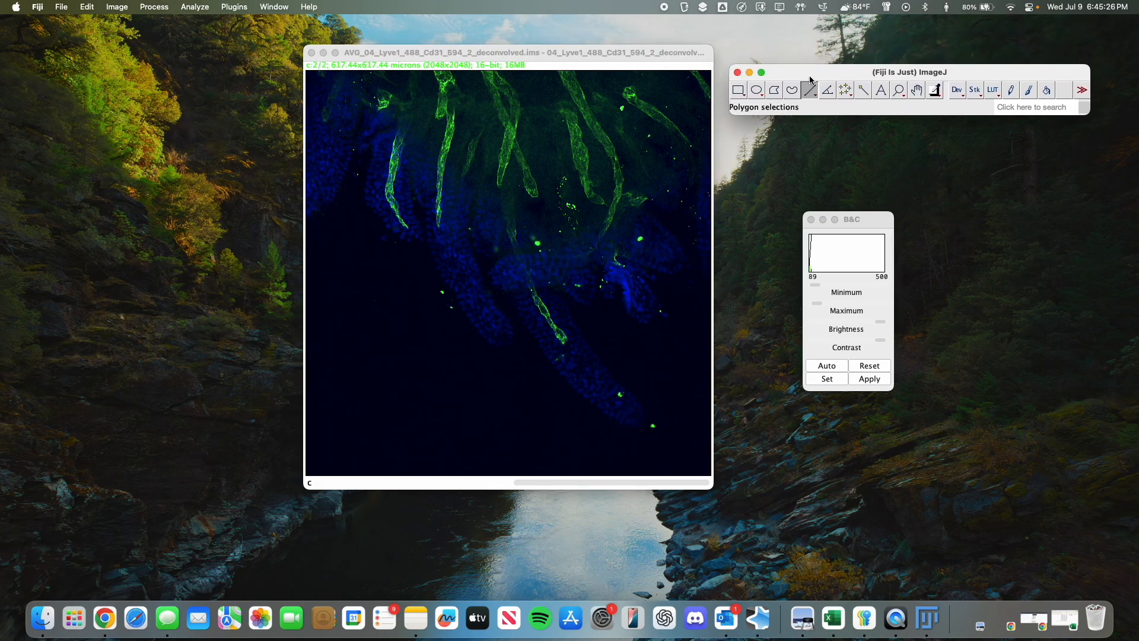
left_click(791, 92)
left_click(807, 87)
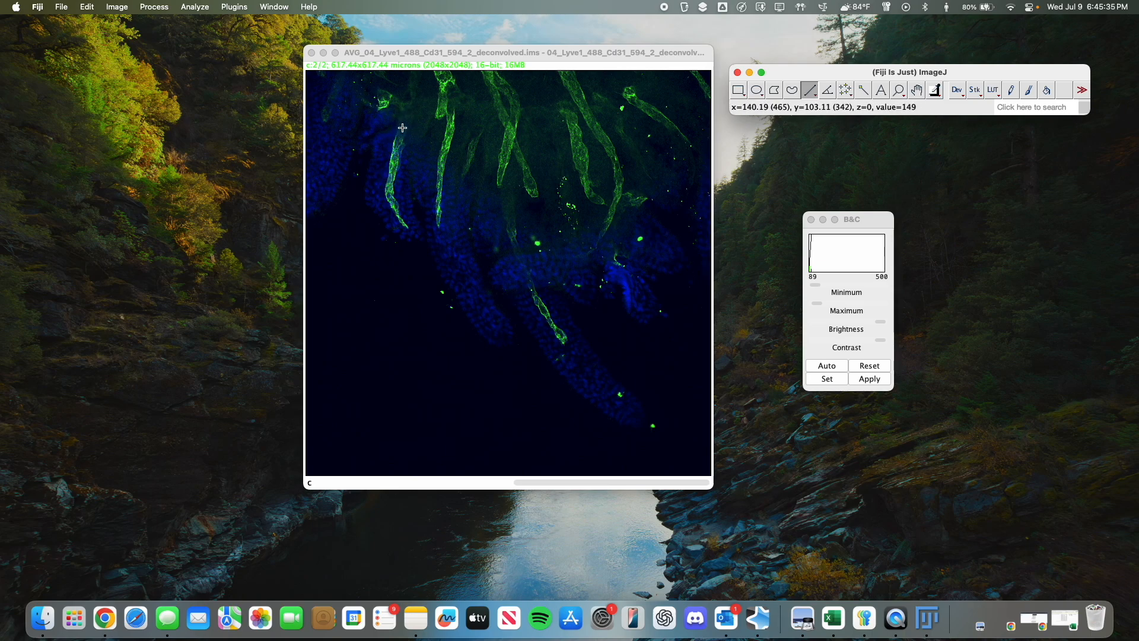
left_click_drag(406, 114, 380, 235)
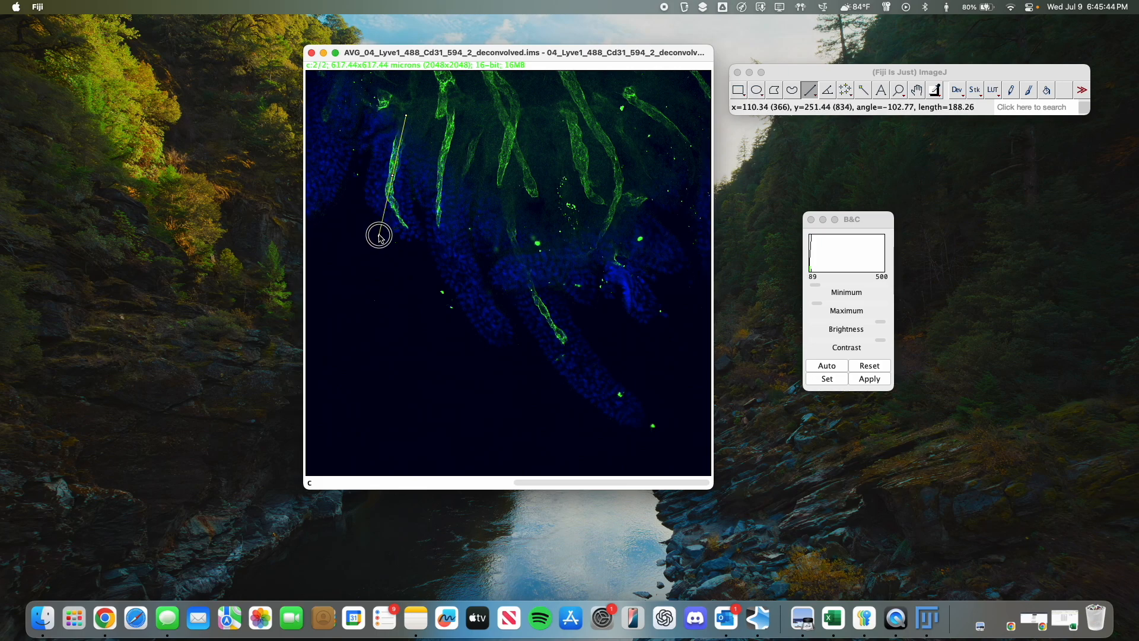
left_click(379, 237)
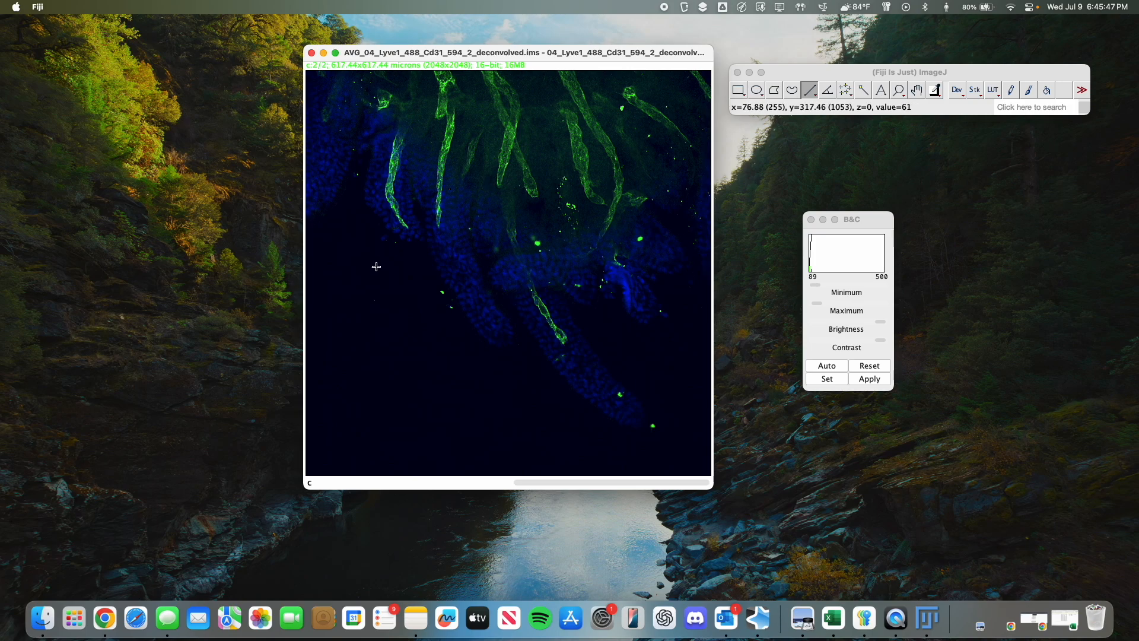
Step: Choose the freehand selection tool, apply automatic contrast to green channel 2 and make the composite the active window
left_click(794, 91)
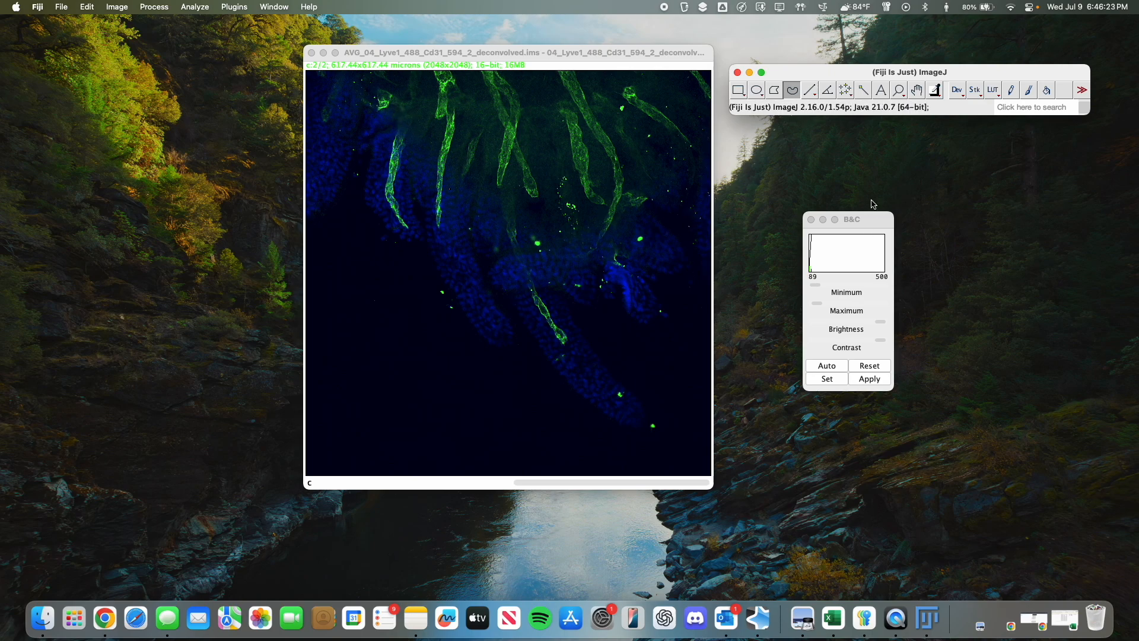
left_click(857, 222)
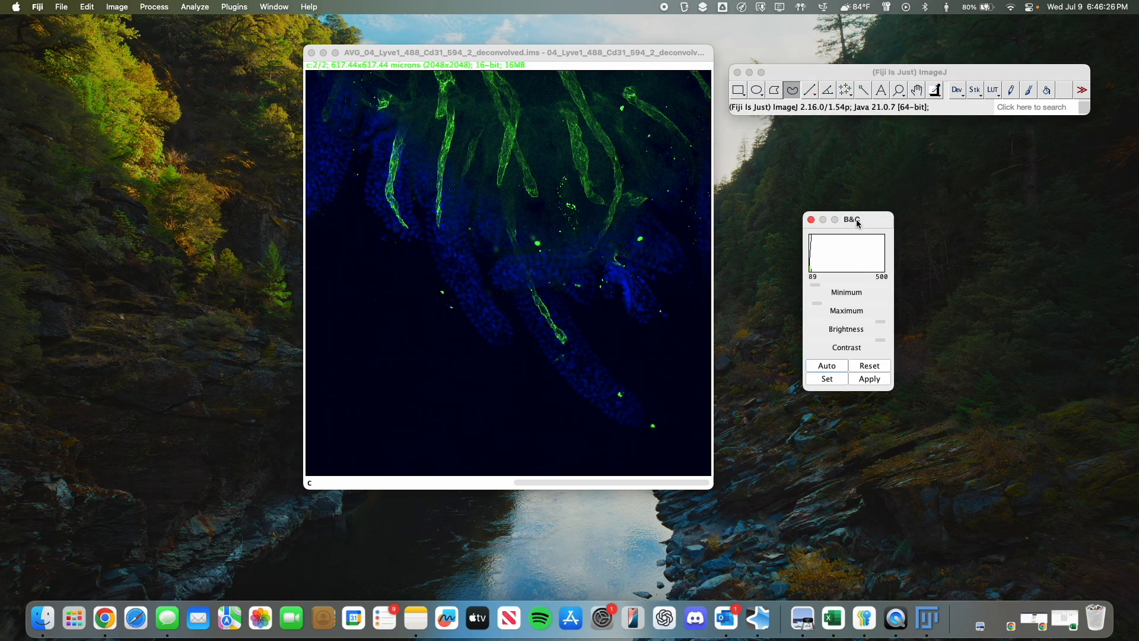
left_click(826, 365)
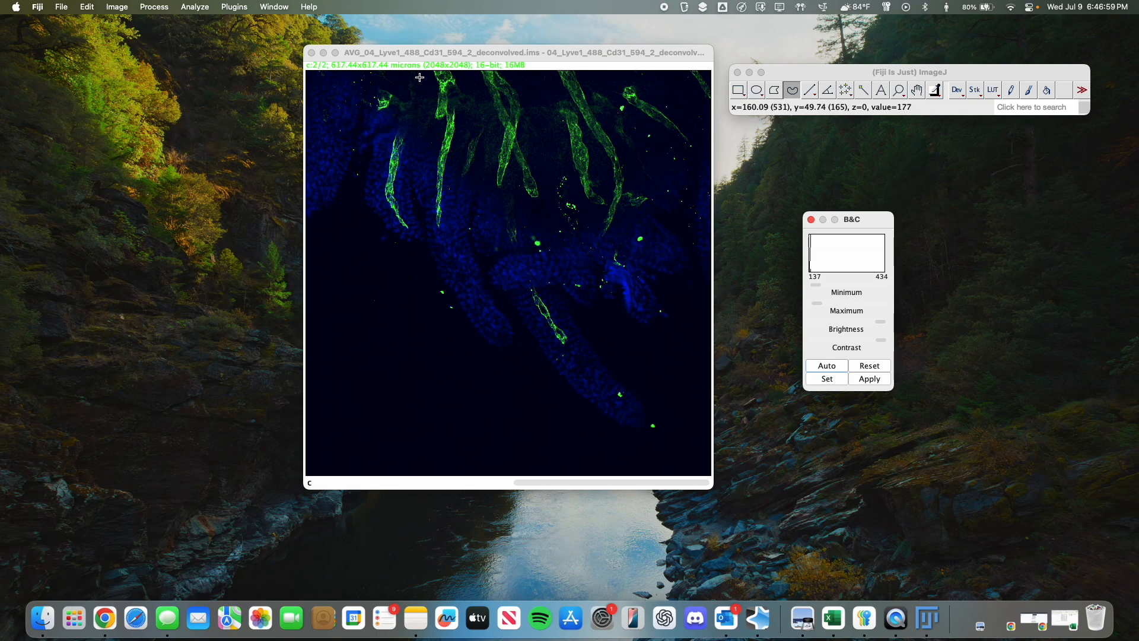
left_click(429, 52)
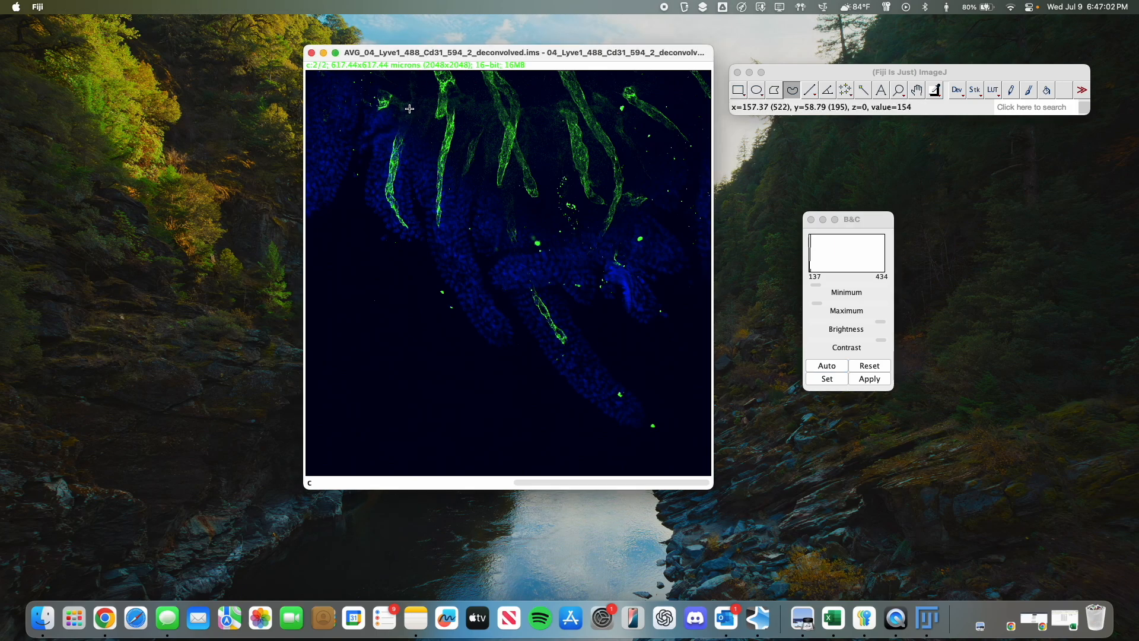
Step: Trace the villus around the leftmost lacteal from base to tip freehand and convert the area to a line about 229 microns long
left_click_drag(410, 109, 392, 165)
mouse_move(408, 109)
left_mouse_down()
mouse_move(389, 198)
mouse_move(420, 242)
left_mouse_up()
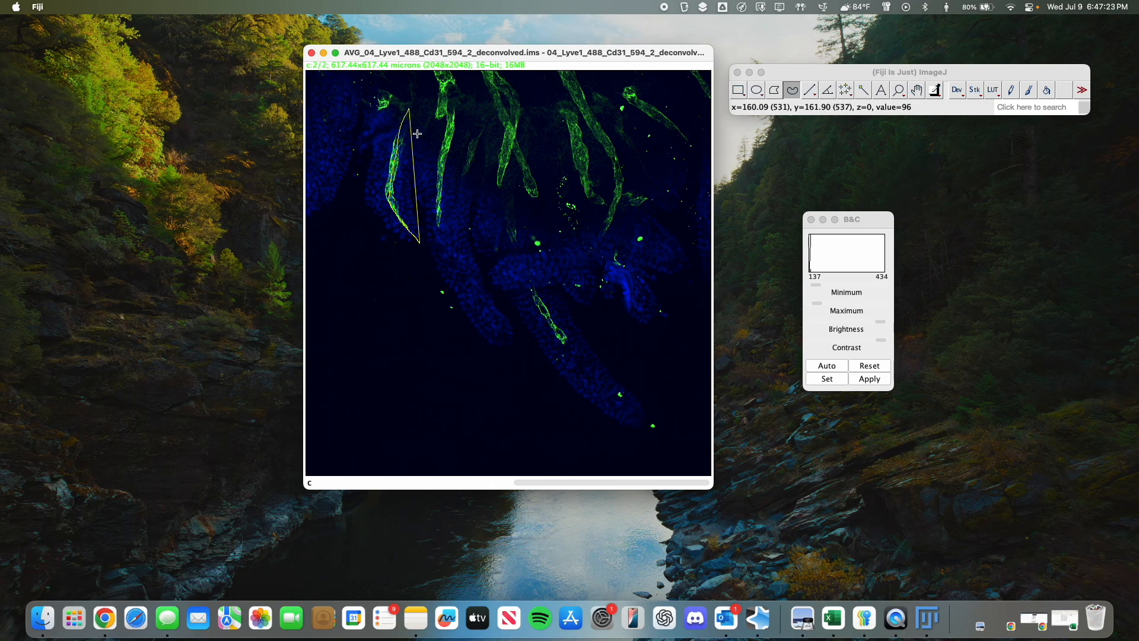
left_click(824, 80)
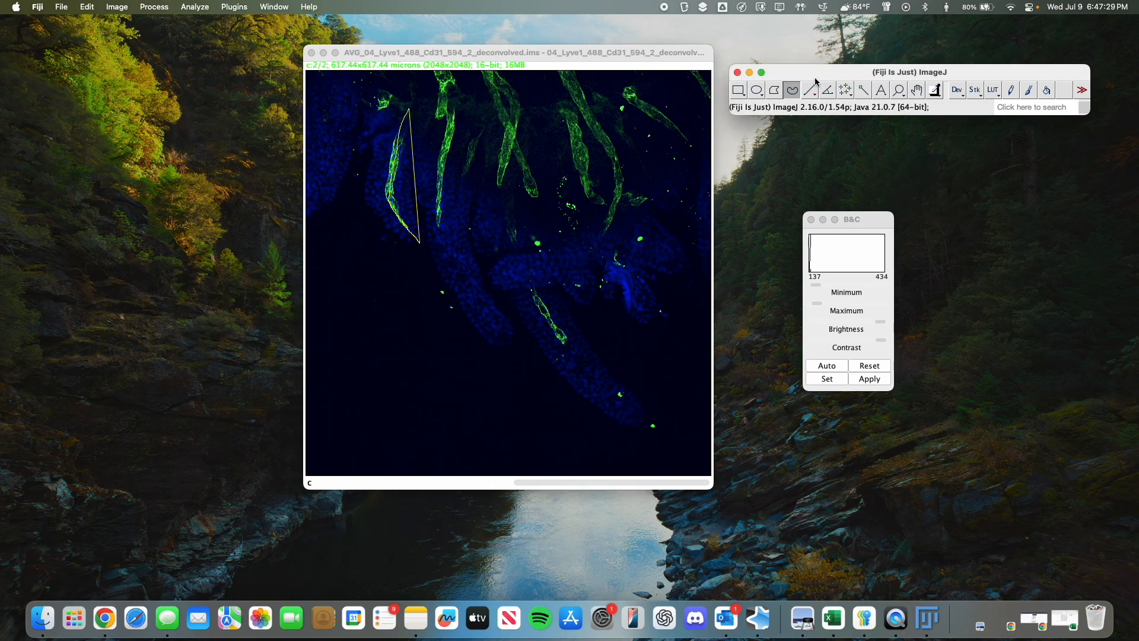
left_click(208, 5)
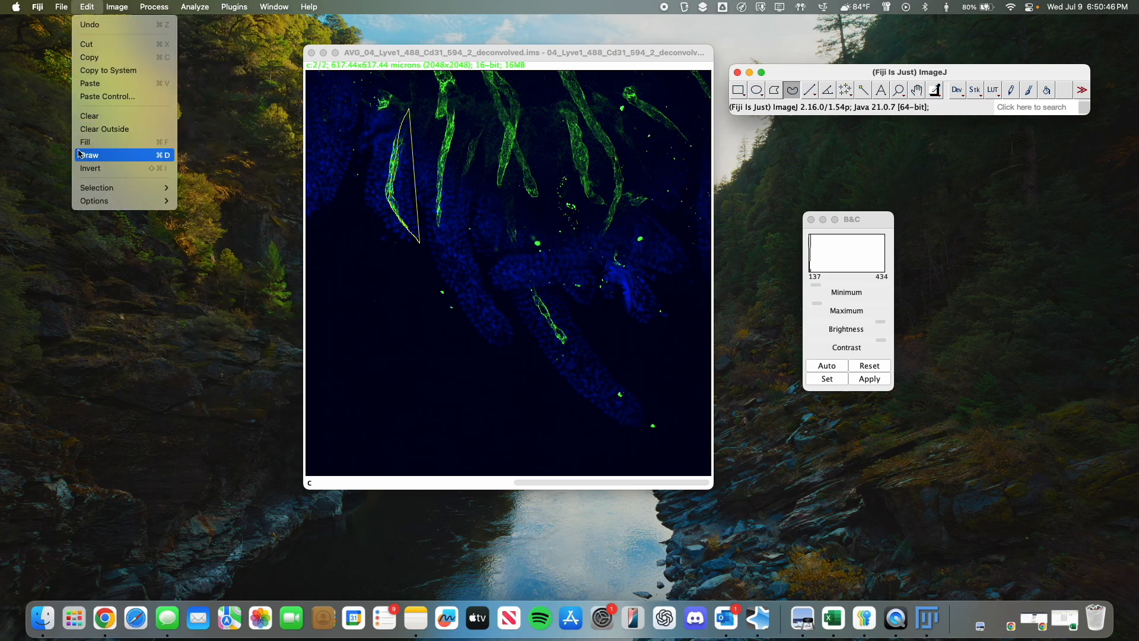
mouse_move(118, 188)
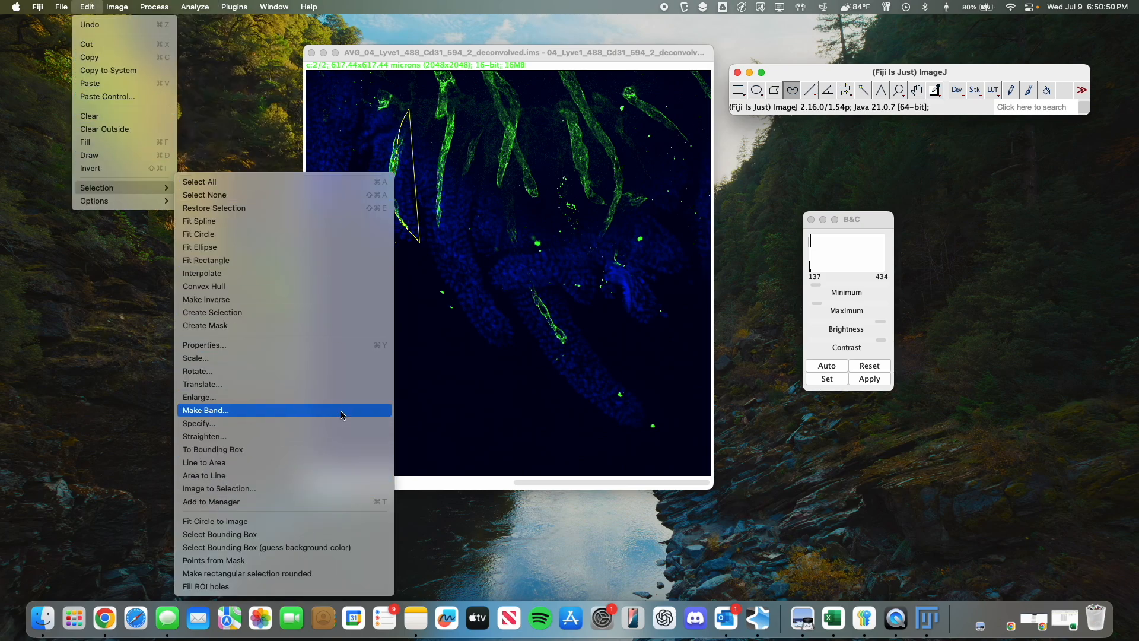
left_click(348, 474)
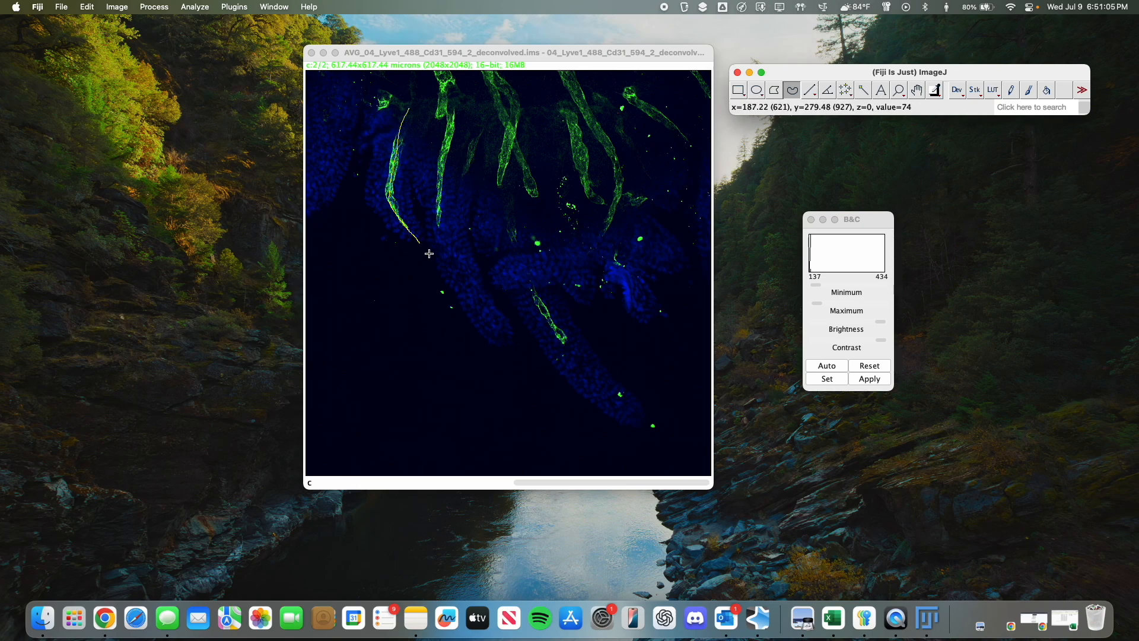
Step: Measure the villus line on the composite and place the Results table beside the image
left_click(196, 6)
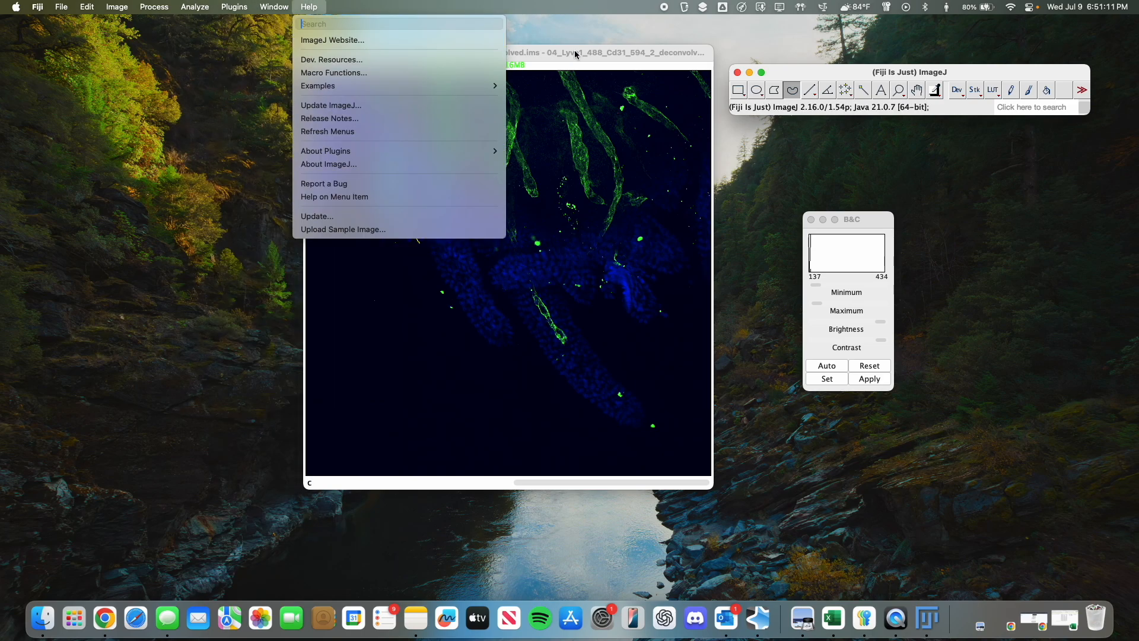
left_click(561, 62)
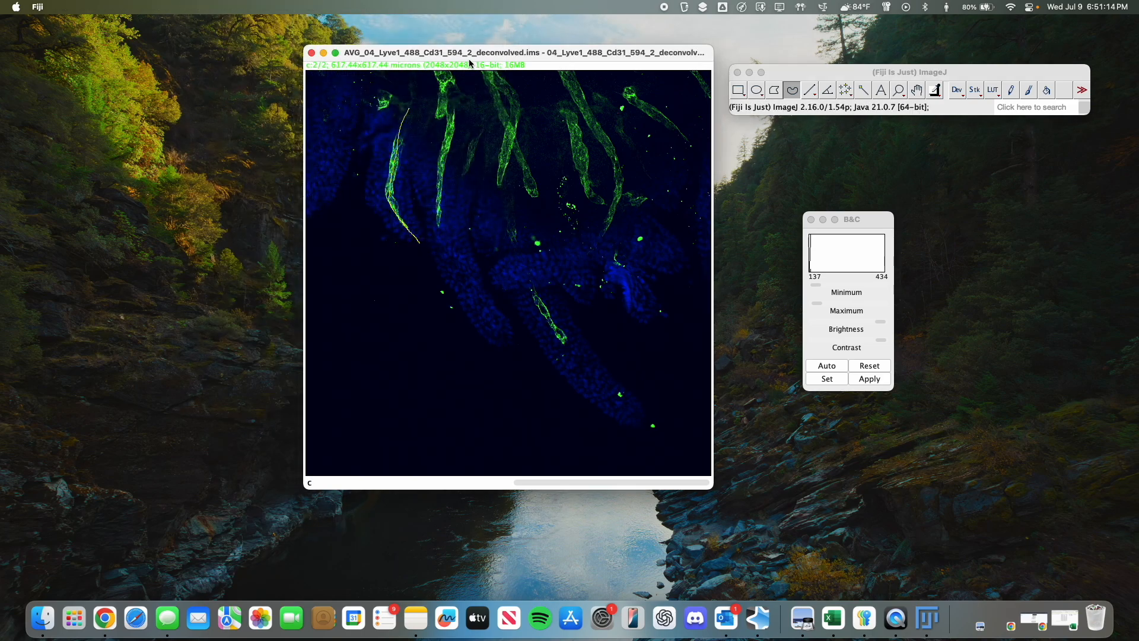
key("m")
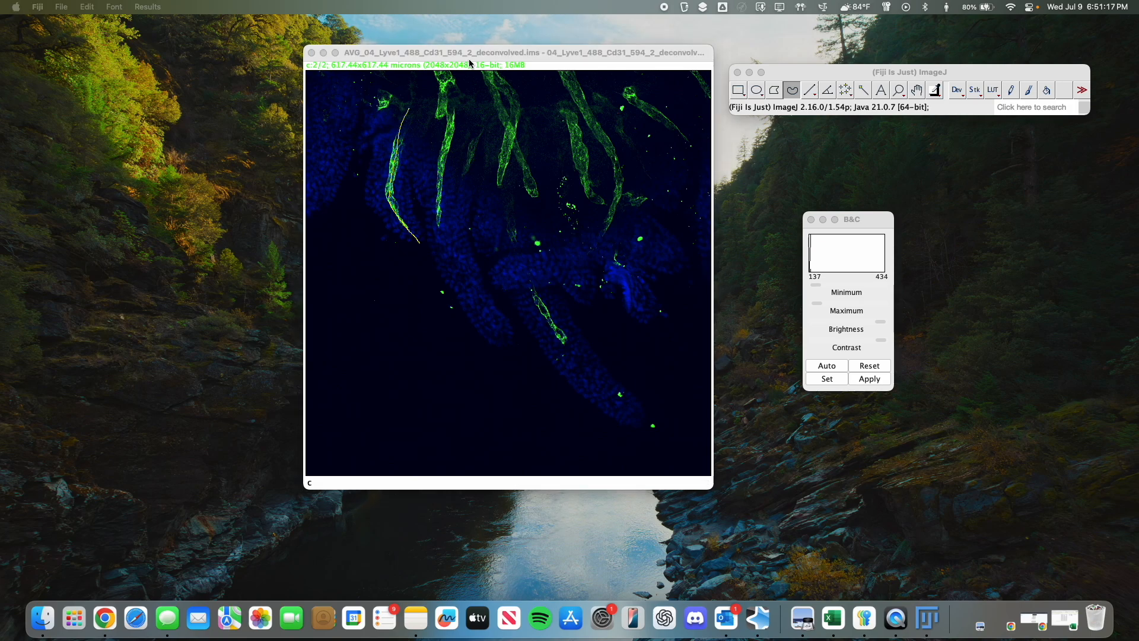
left_click_drag(1138, 368, 852, 150)
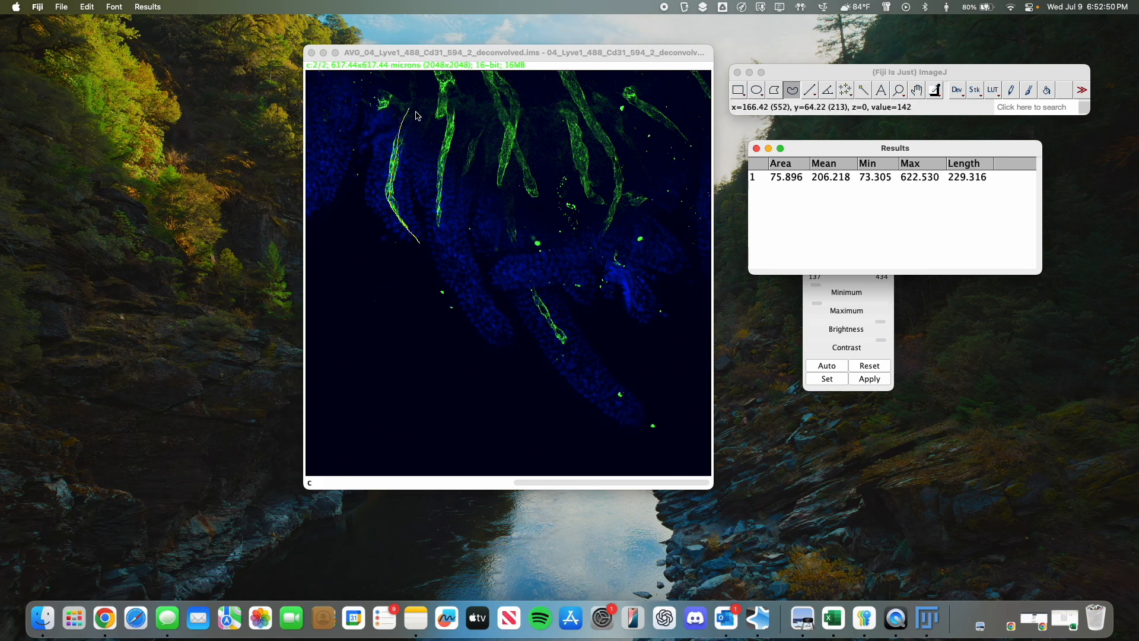
Step: Trace the lacteal inside the same villus freehand, convert the area to a line about 198 microns long and measure it
left_click(409, 114)
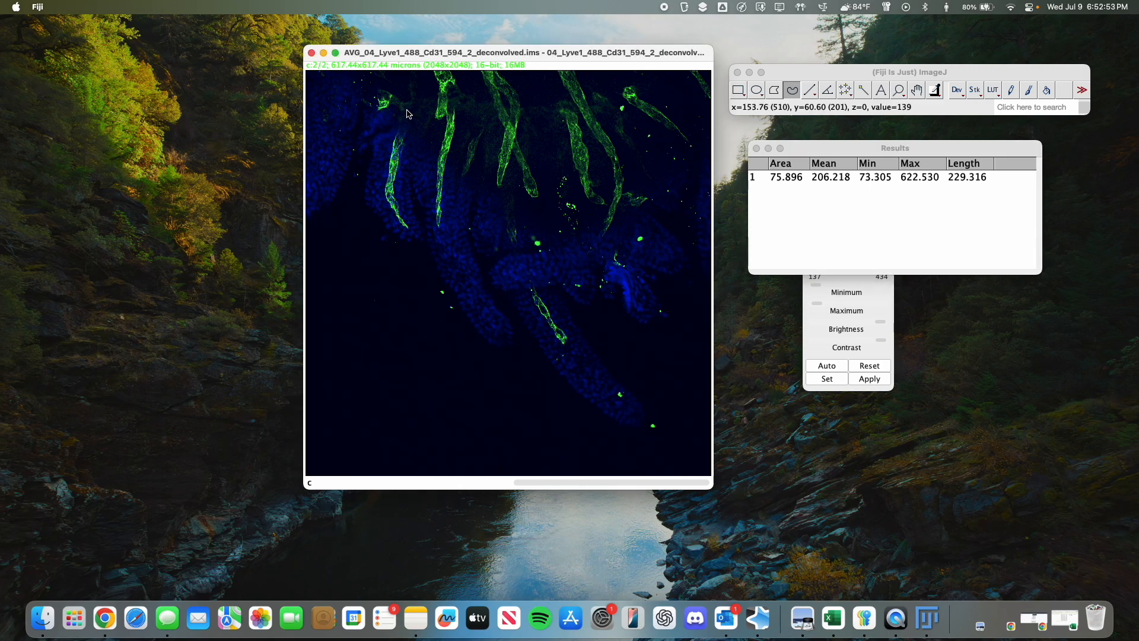
mouse_move(409, 112)
left_mouse_down()
mouse_move(390, 178)
mouse_move(408, 228)
left_mouse_up()
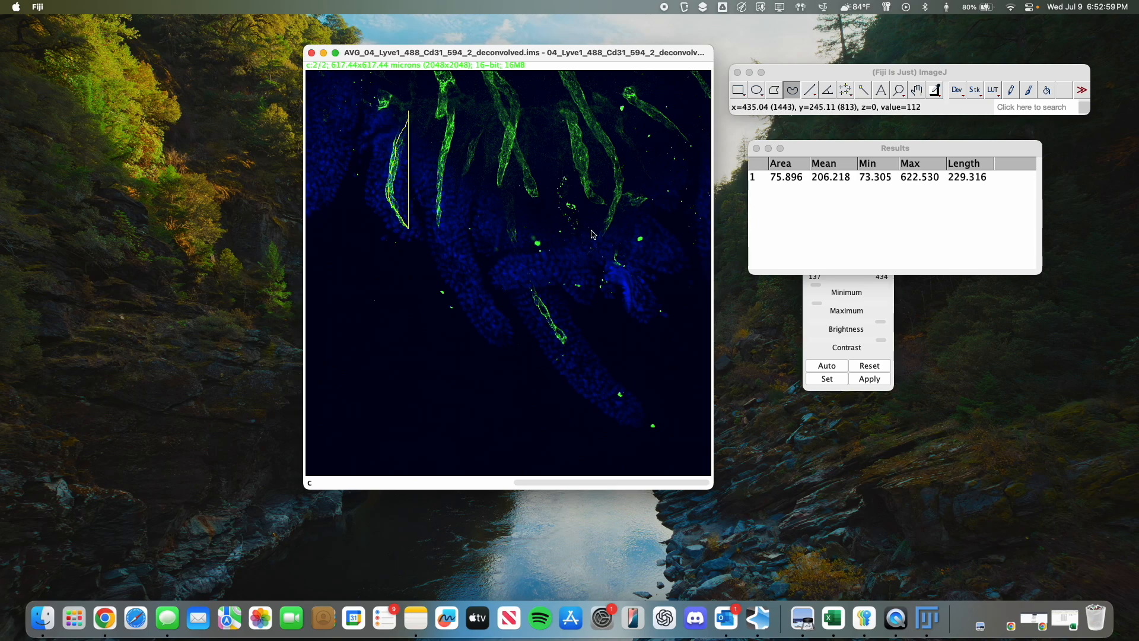
left_click(834, 72)
left_click(188, 6)
mouse_move(87, 7)
mouse_move(119, 188)
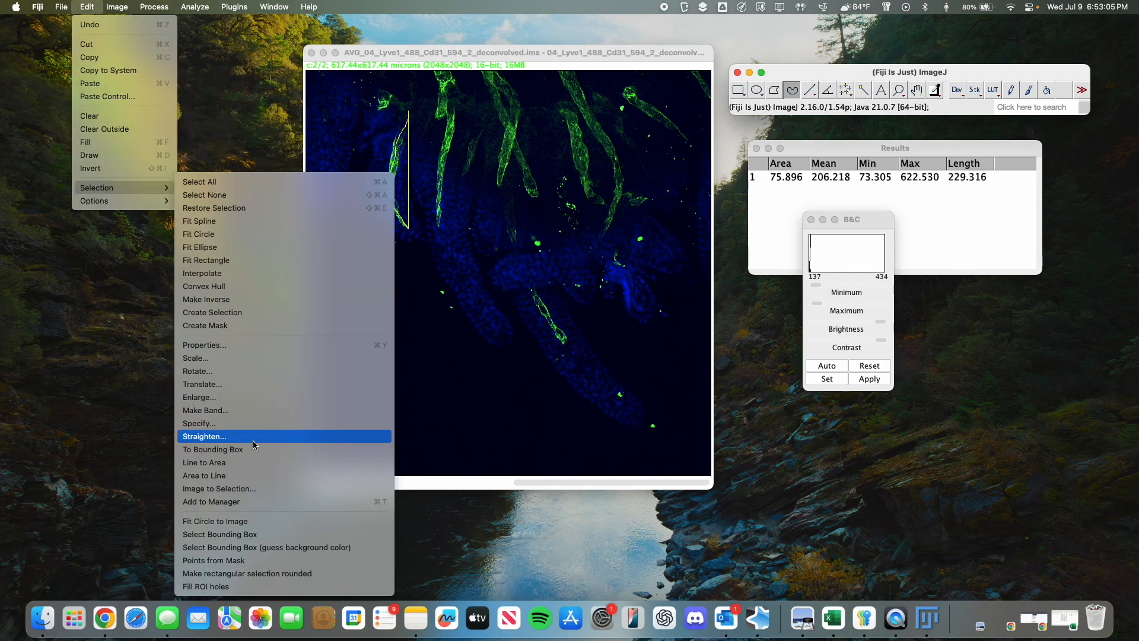
left_click(243, 476)
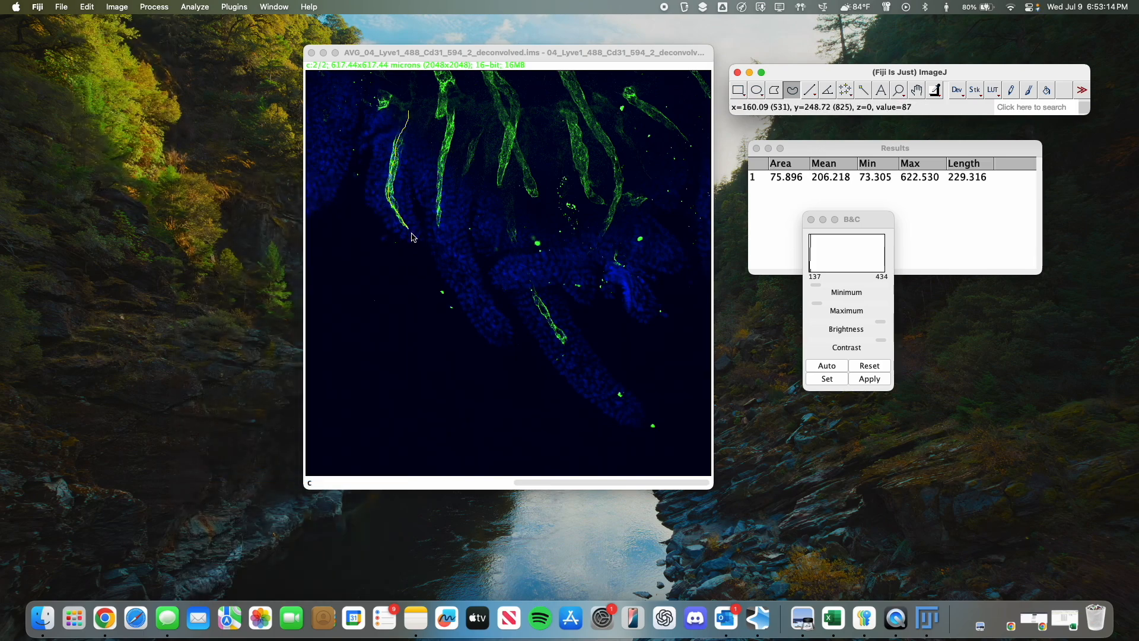
key("super+m")
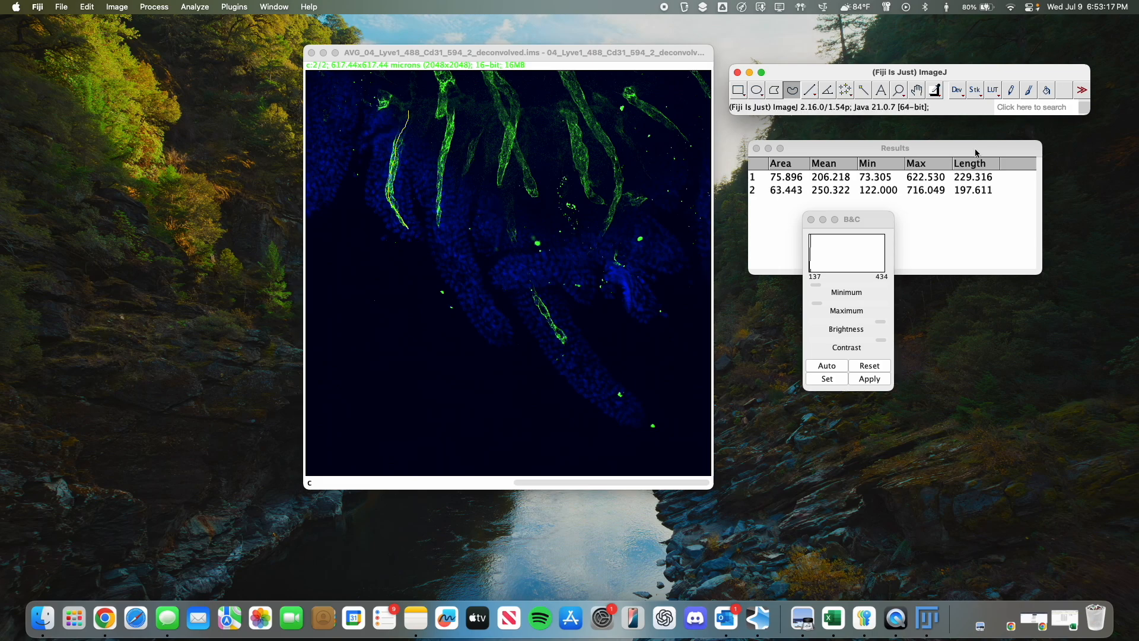
Step: Move the Brightness/Contrast window clear of the Results table and look through the measurement rows
left_click_drag(892, 225, 1000, 360)
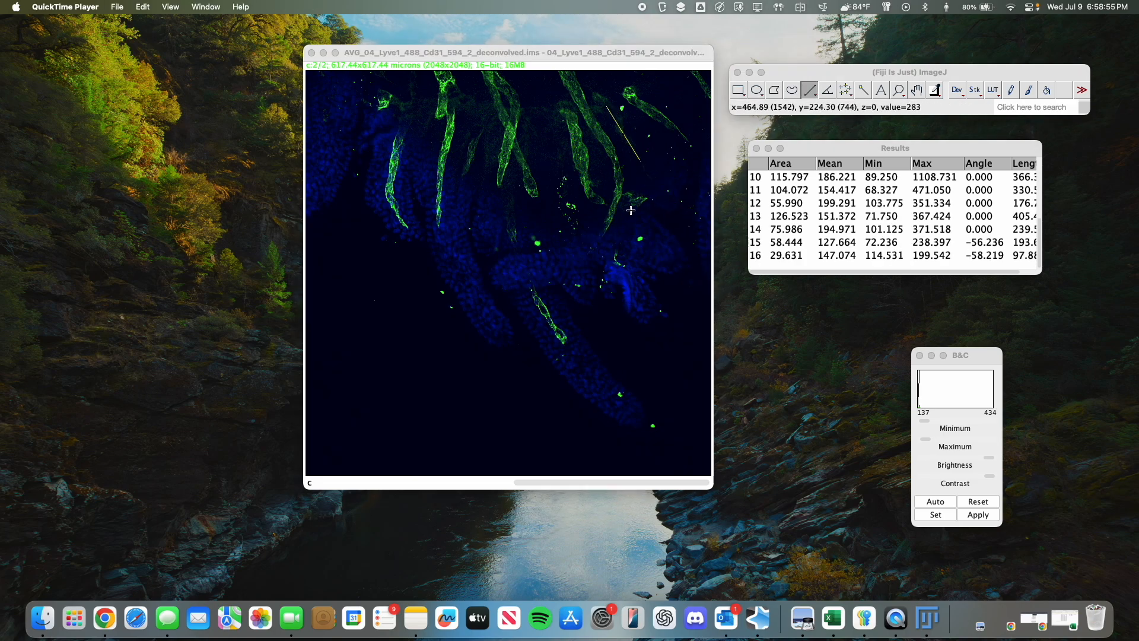
mouse_move(817, 148)
left_mouse_down()
mouse_move(804, 186)
mouse_move(809, 157)
left_mouse_up()
scroll(860, 254, "up", 3)
scroll(859, 256, "up", 1)
scroll(858, 257, "down", 3)
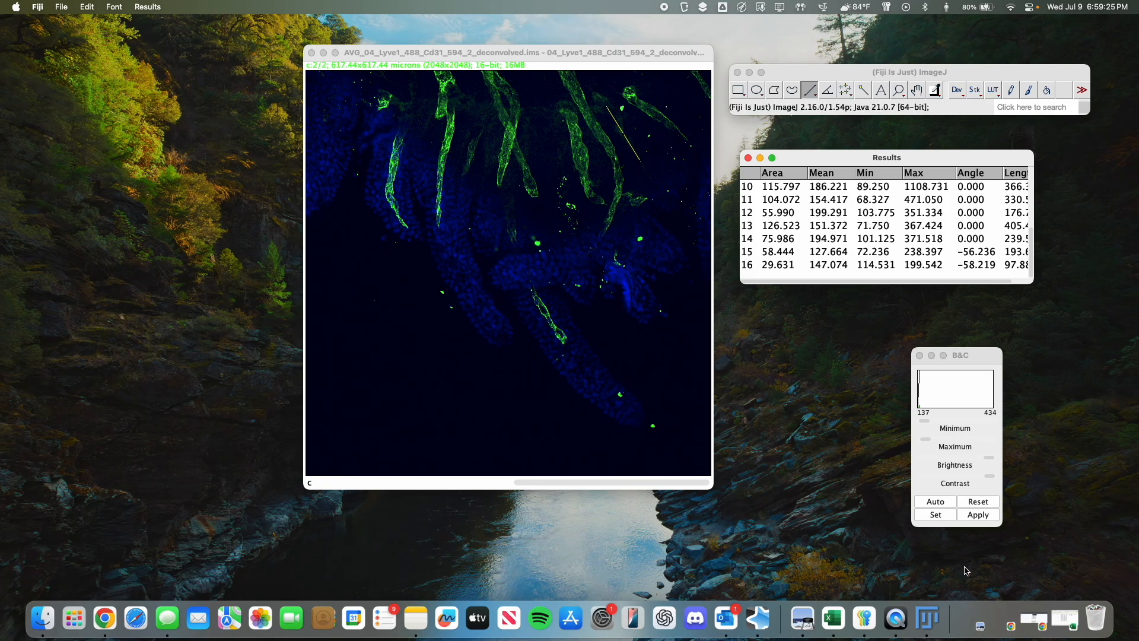
Step: Switch to the Lacteal Ratios - 6-19-2025 workbook in Excel and examine sheet 04's directory, picture, measurement and ratio columns
left_click(1067, 617)
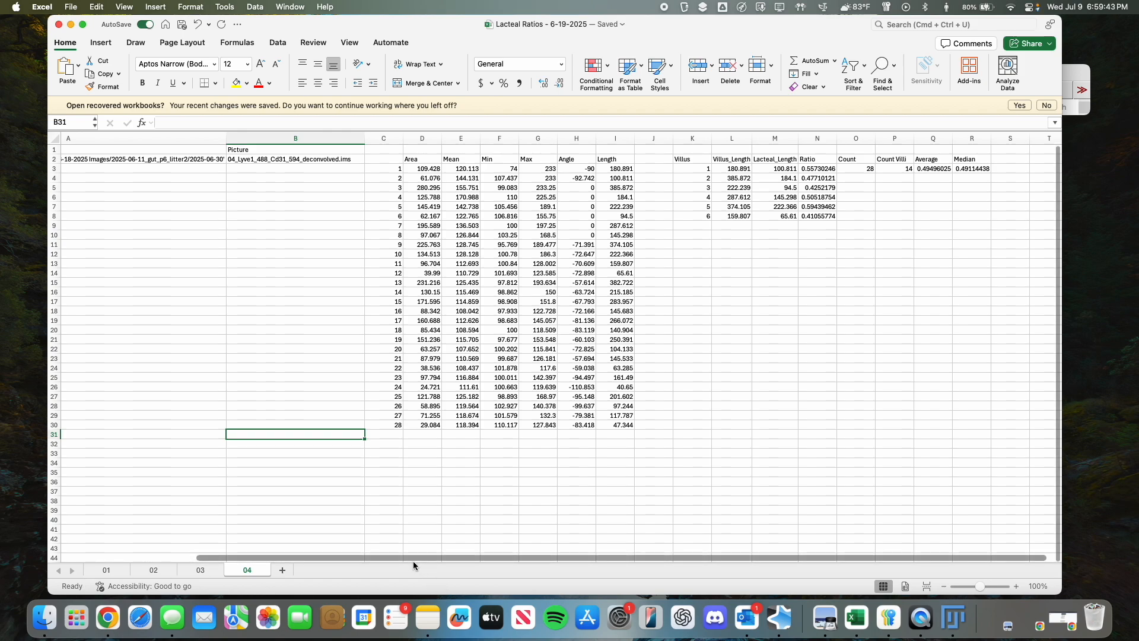
left_click_drag(240, 558, 172, 553)
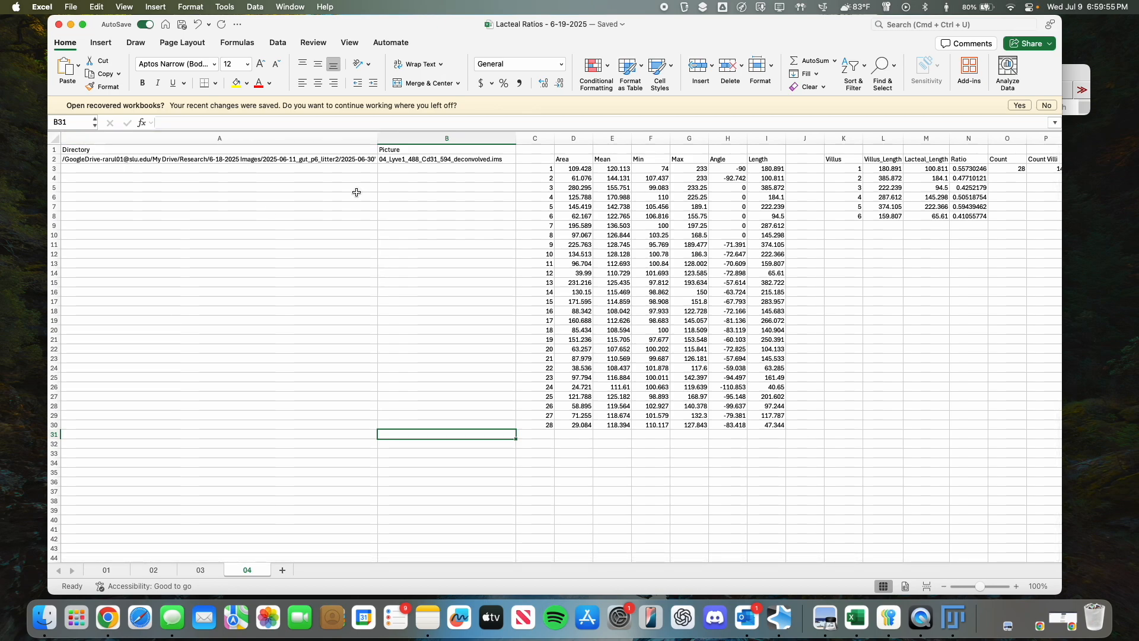
scroll(456, 164, "right", 4)
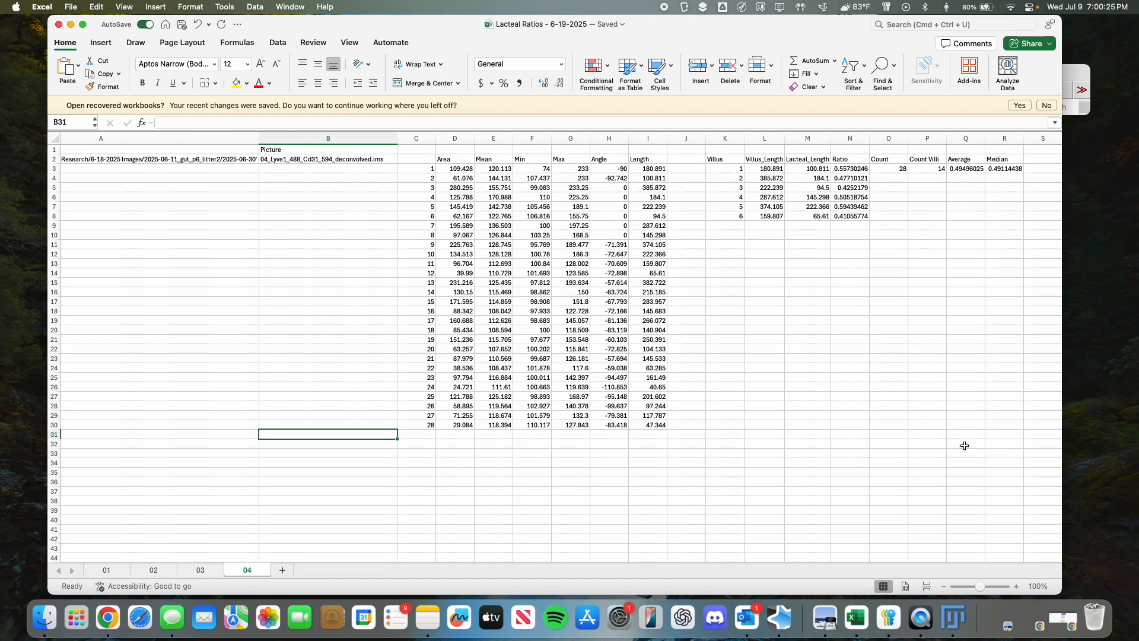
Step: Enlarge the workbook window and look through sheet 01's measurements and villus-to-lacteal ratios for each picture
left_click(100, 572)
scroll(214, 397, "down", 20)
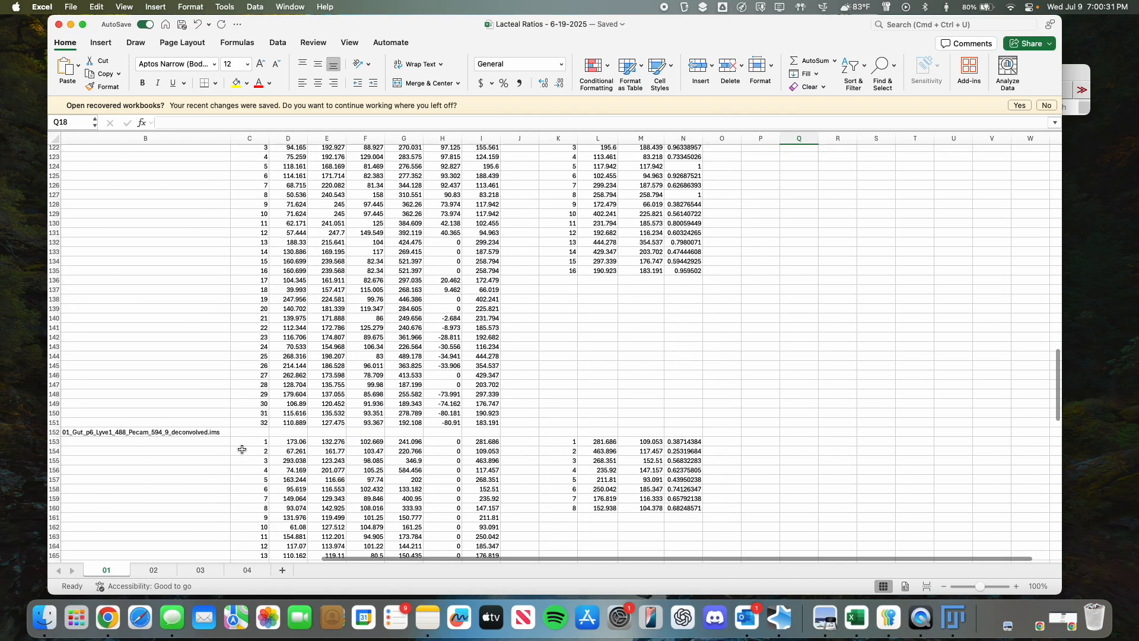
scroll(242, 449, "down", 10)
scroll(243, 457, "up", 15)
scroll(244, 468, "up", 14)
double_click(640, 25)
scroll(605, 320, "up", 18)
scroll(613, 317, "up", 1)
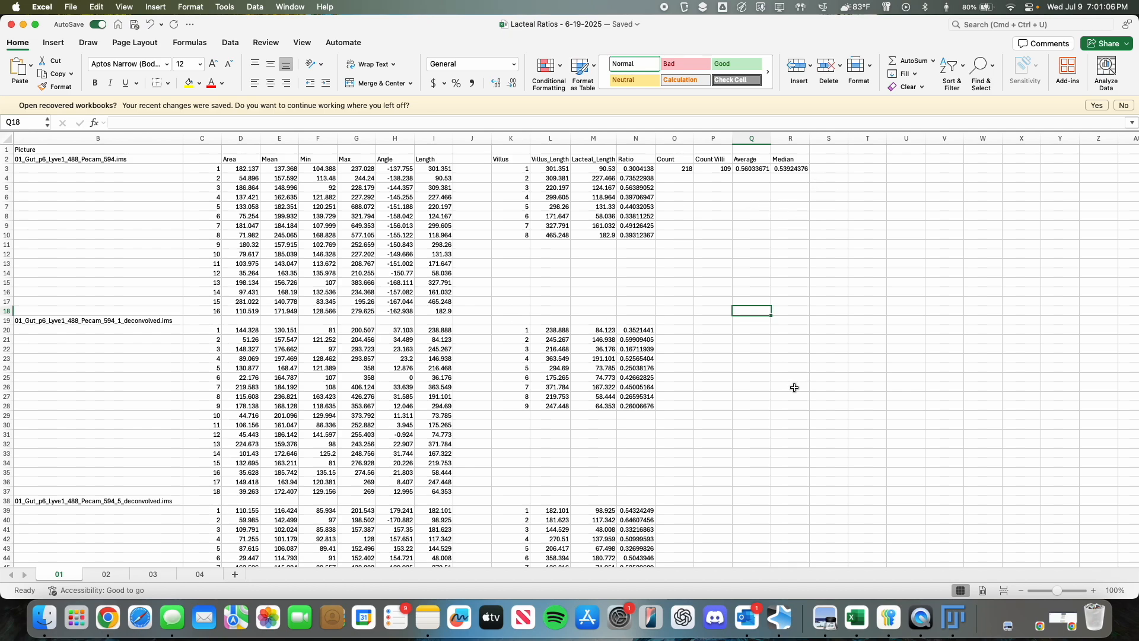
Step: Examine the average formula in cell Q3 of sheet 01 and the ratio values in column N that it covers
left_click(758, 171)
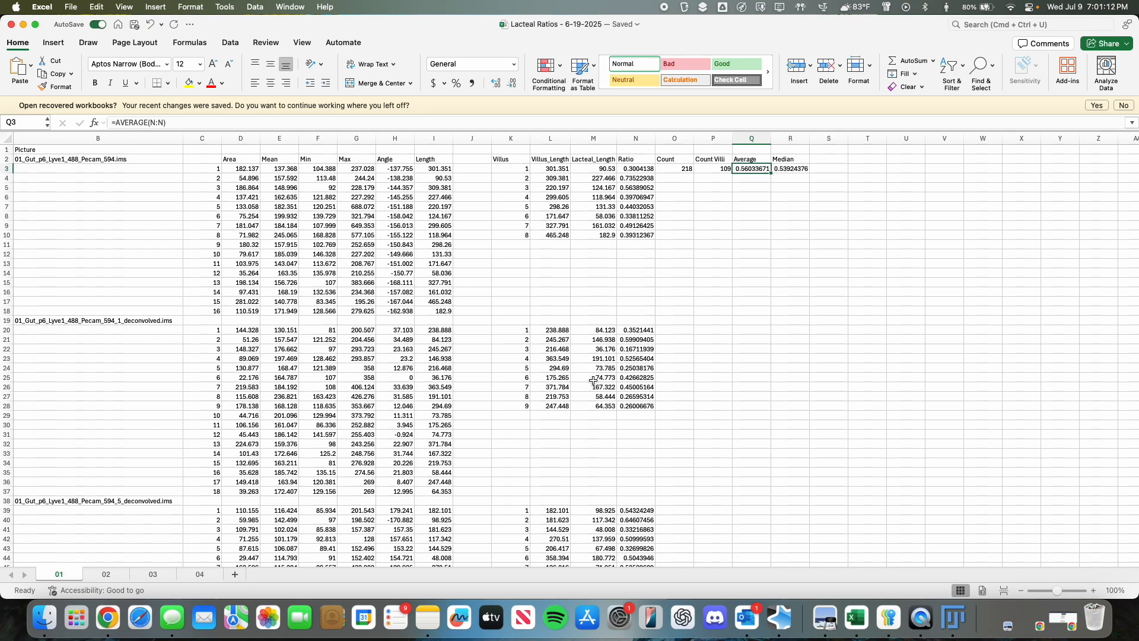
scroll(646, 225, "down", 1)
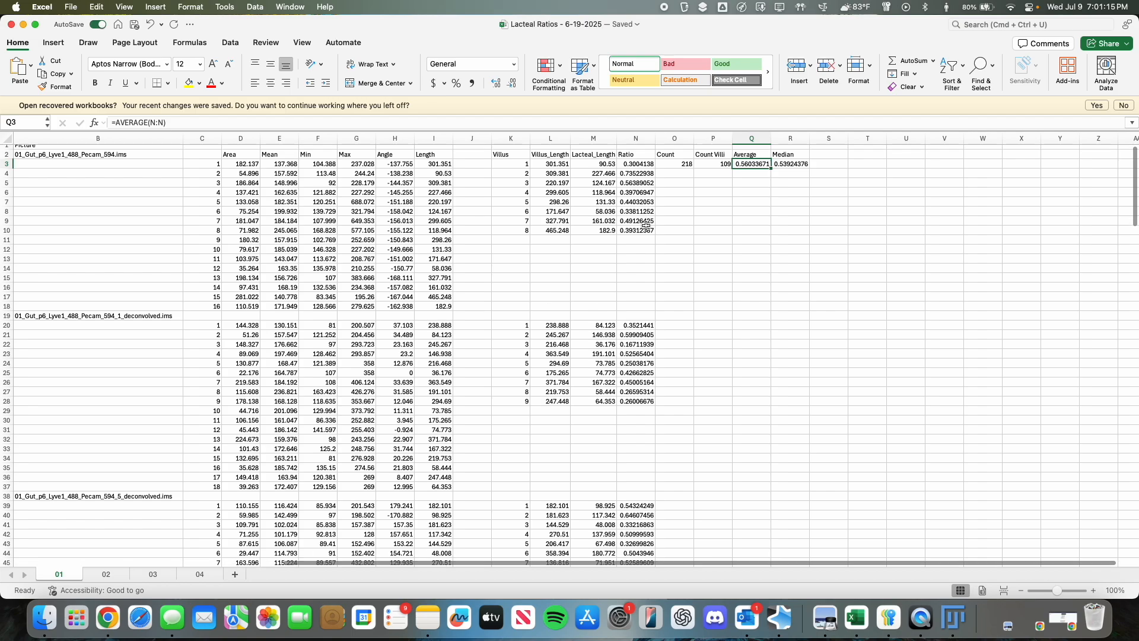
scroll(640, 340, "down", 20)
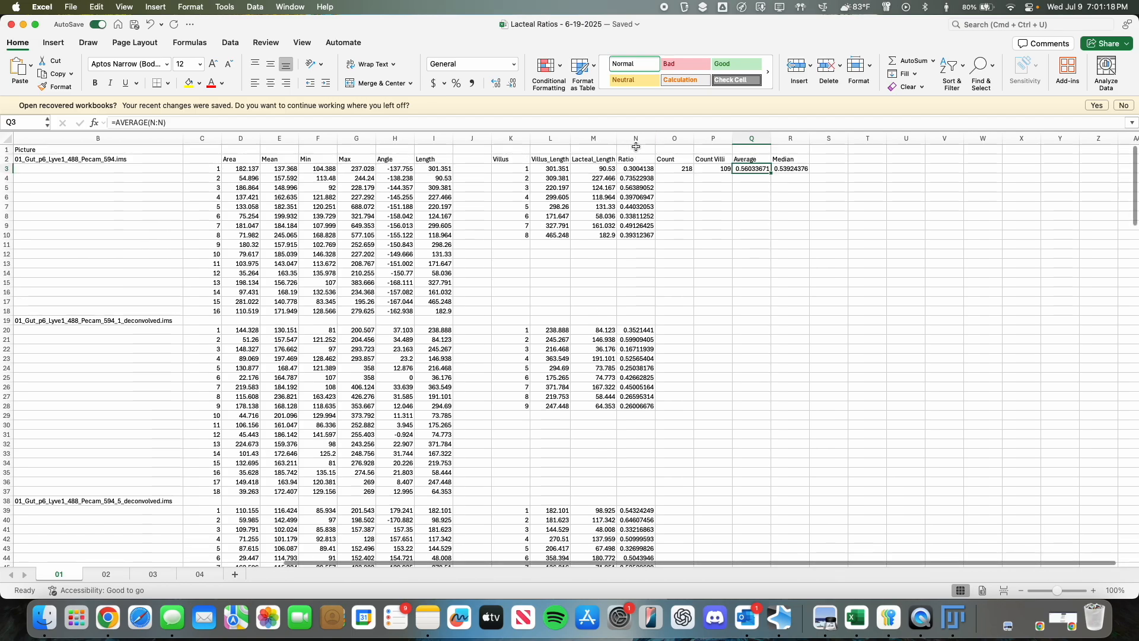
Step: Enter a test value of 1 in cell N235 below sheet 01's ratios and check the Average and Median cells
scroll(639, 340, "down", 10)
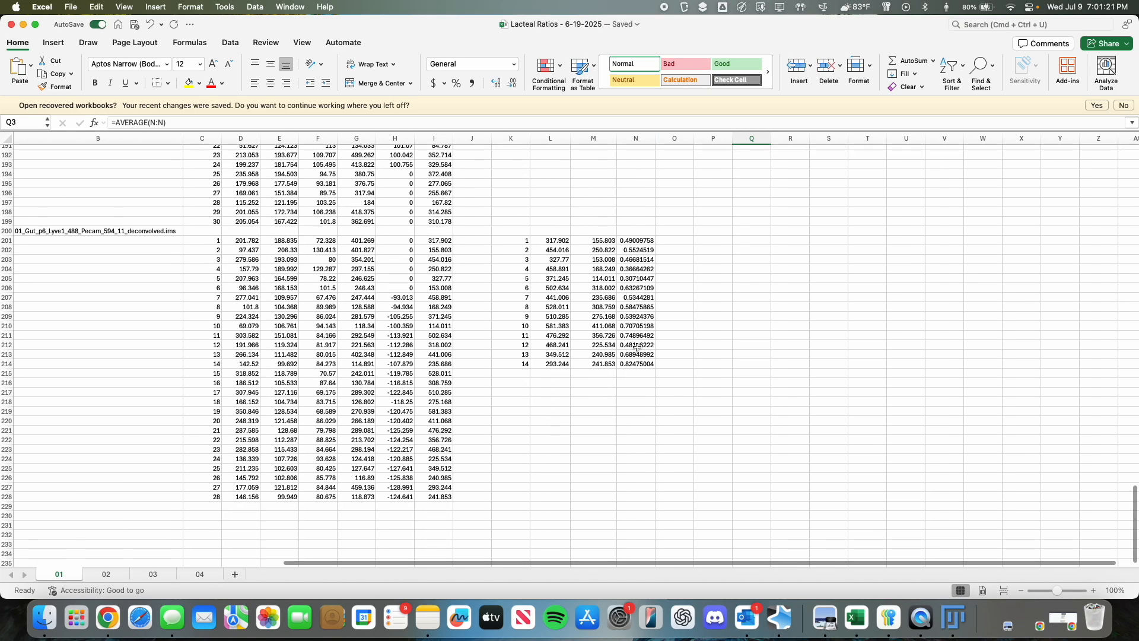
scroll(637, 347, "down", 5)
scroll(637, 347, "up", 6)
left_click(641, 478)
left_click(752, 451)
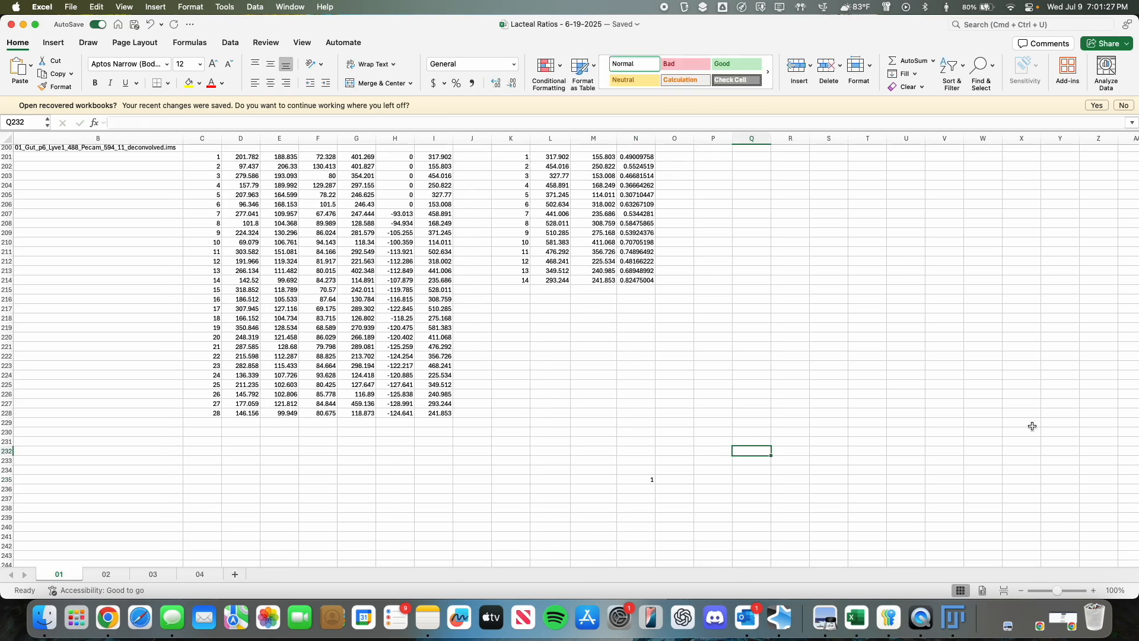
scroll(967, 448, "up", 20)
scroll(977, 447, "up", 6)
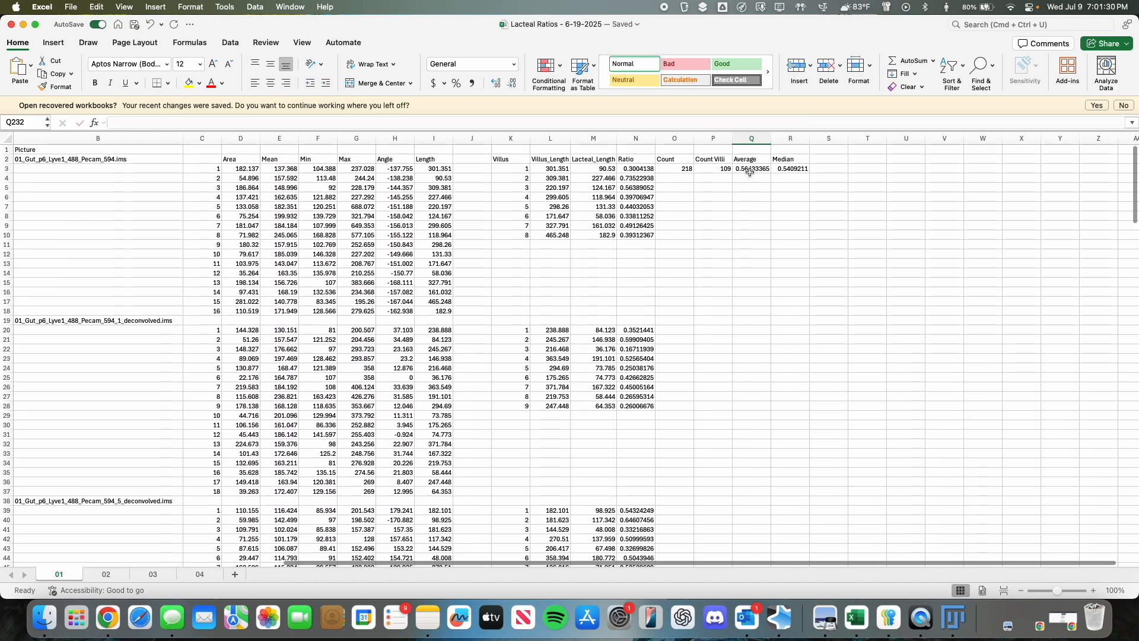
Step: Delete the test value from cell N235 and check the Average and Median cells again
scroll(754, 517, "down", 20)
scroll(761, 494, "down", 20)
left_click(636, 383)
left_click(744, 374)
scroll(746, 383, "up", 20)
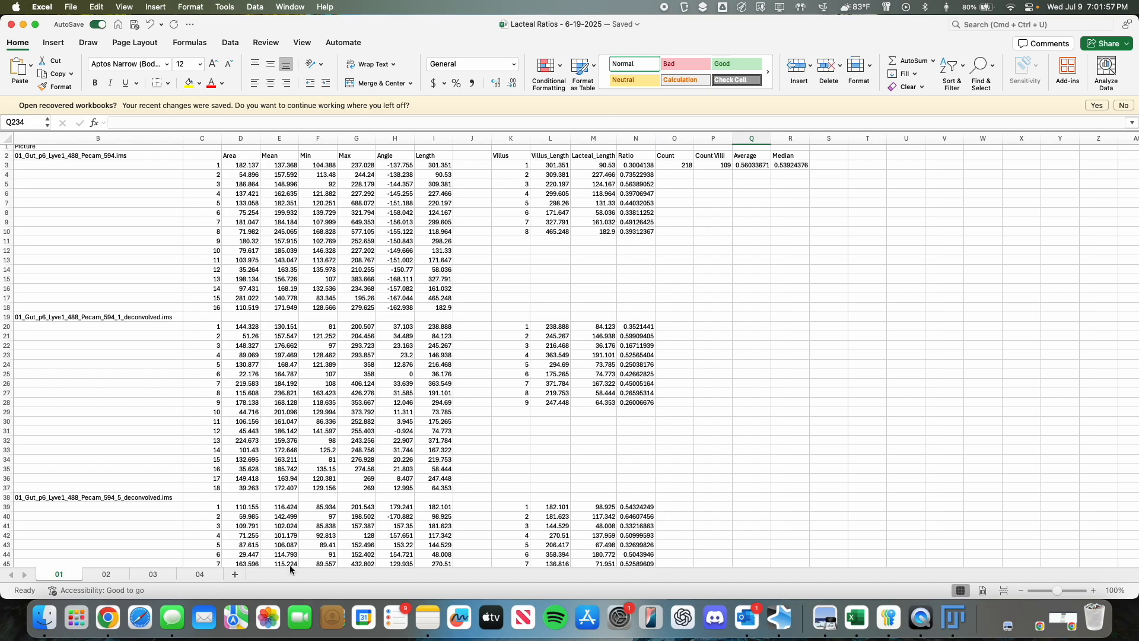
scroll(301, 564, "down", 7)
scroll(348, 571, "left", 3)
scroll(347, 571, "down", 14)
scroll(361, 431, "down", 10)
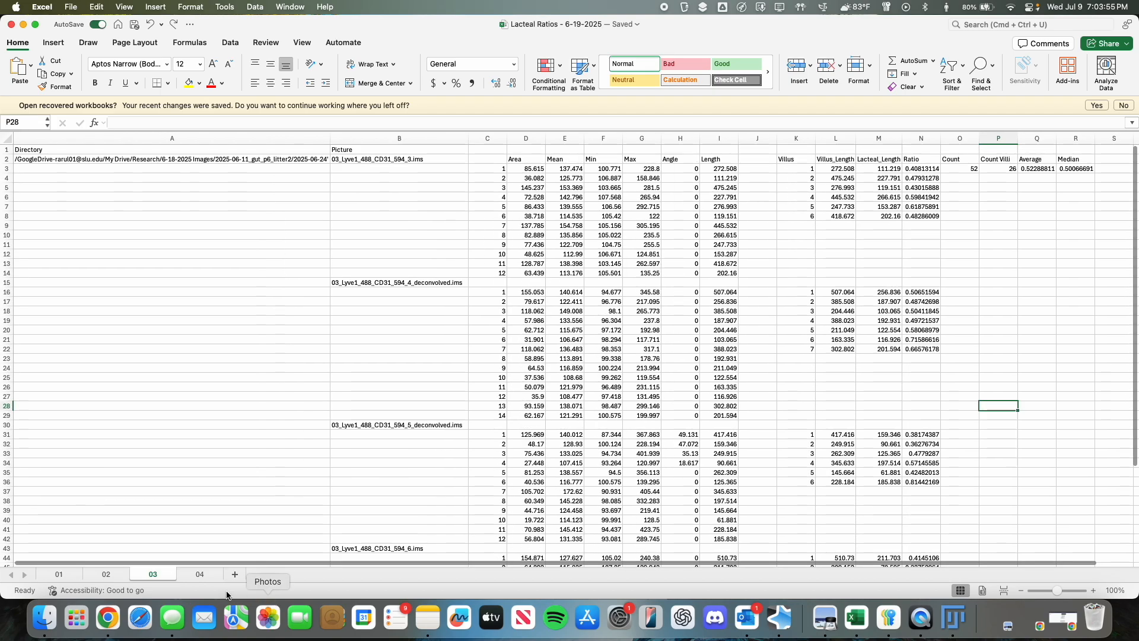
Step: On sheet 04, enter the picture name 04_Lyve1_488_Cd31_594_2_deconvolved.ims in cell B31
left_click(199, 574)
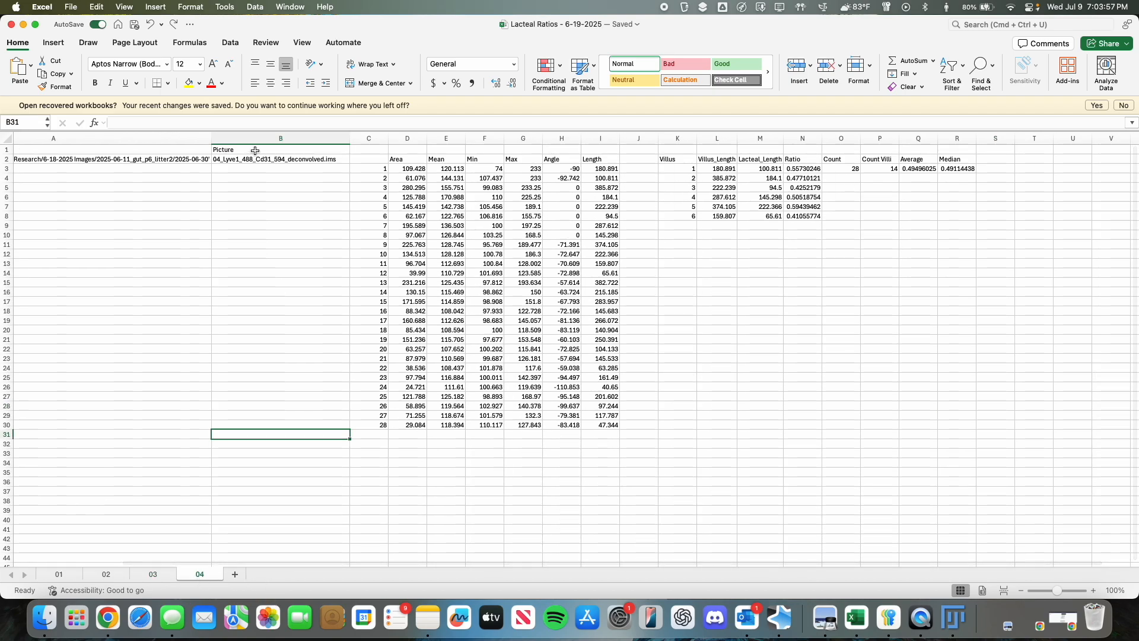
type("04_Lyve1_488_Cd31_594_2_deconvolved.ims")
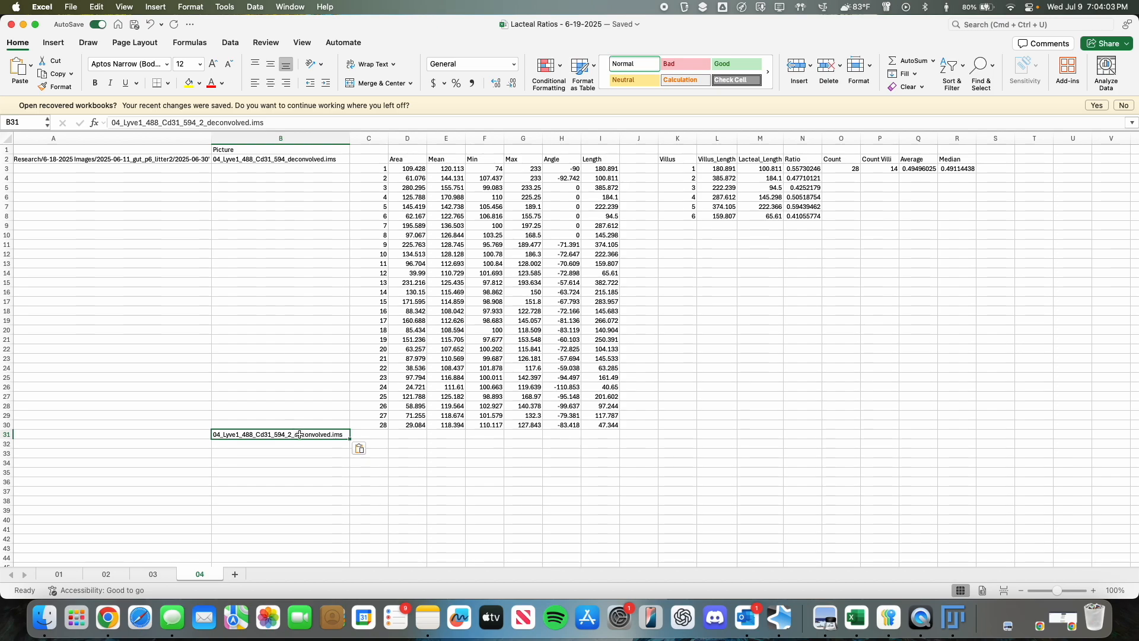
left_click(380, 447)
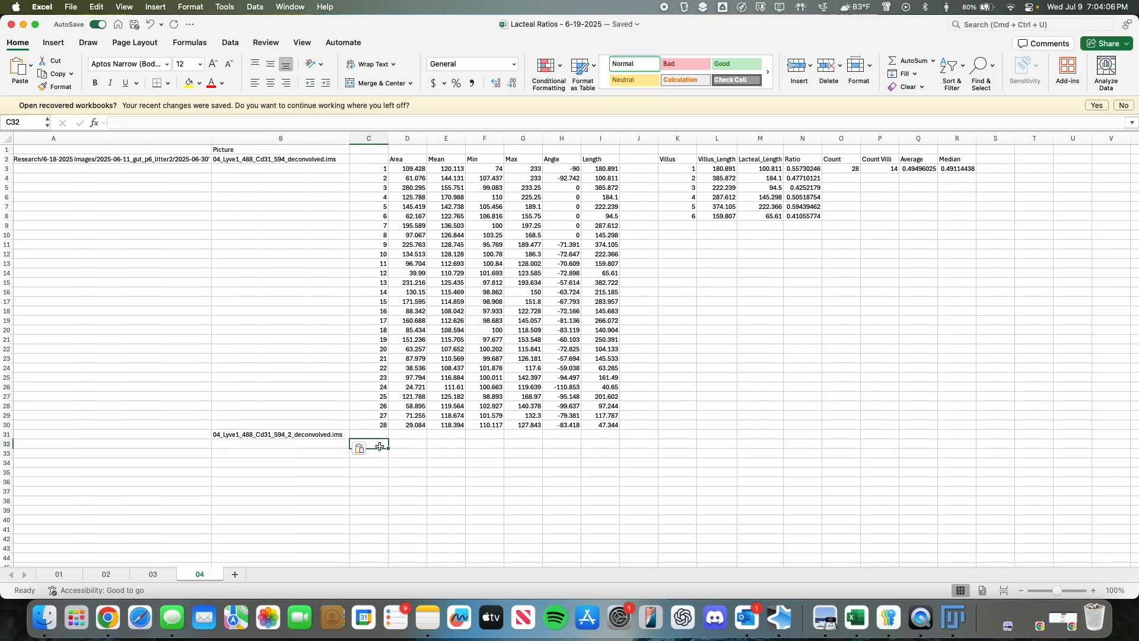
Step: Switch to Fiji and copy all measurement rows of the Results table
left_click(953, 617)
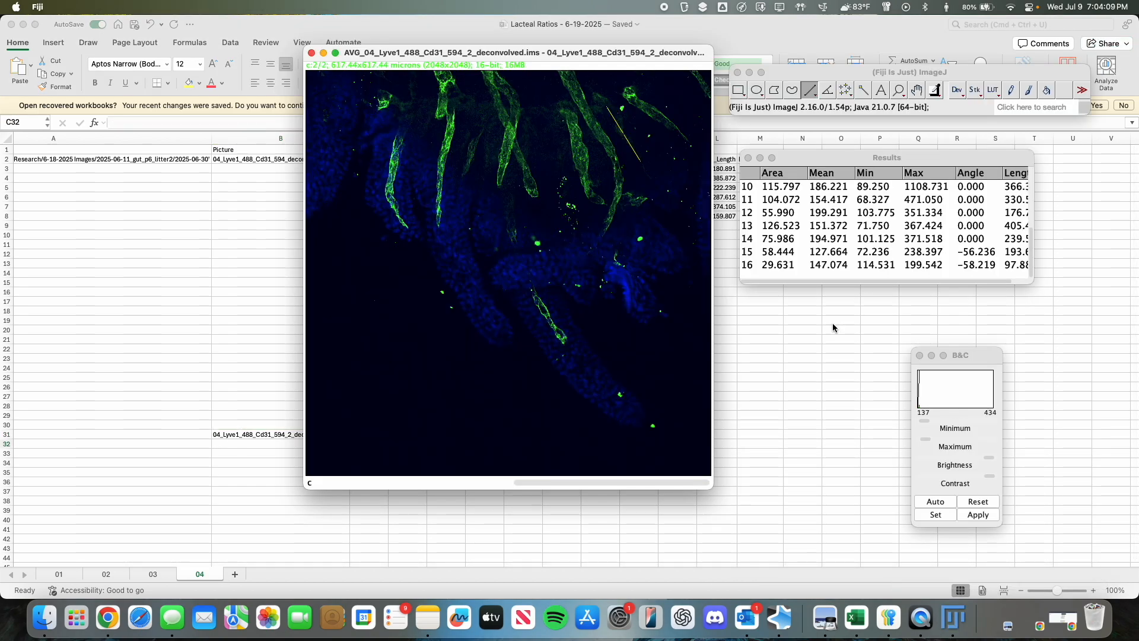
left_click(801, 226)
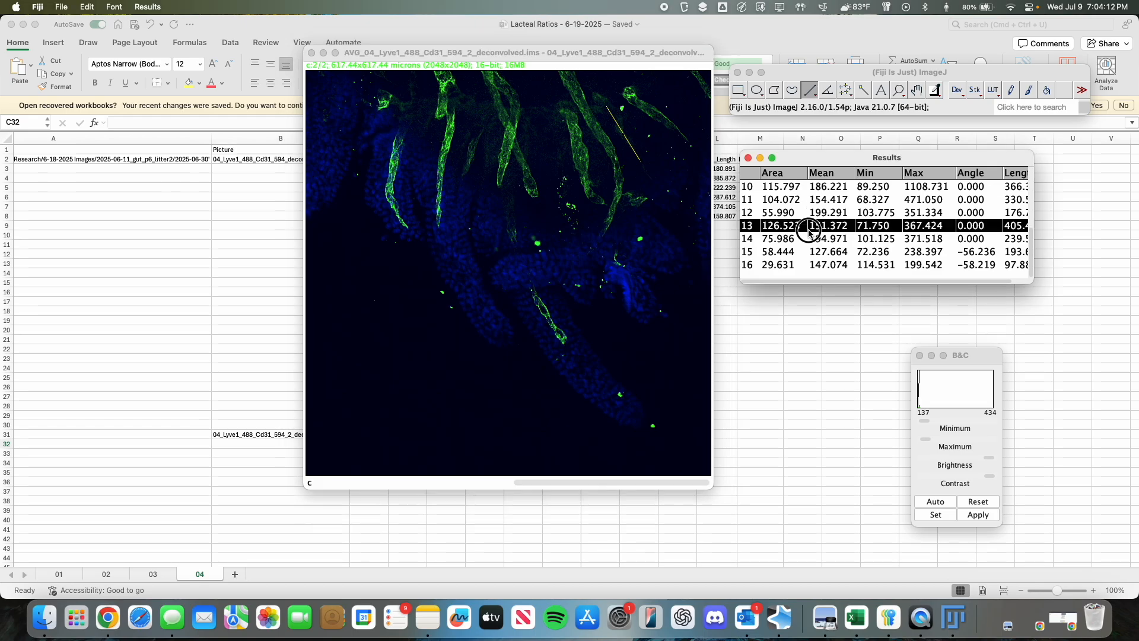
scroll(801, 227, "up", 3)
left_click(788, 190)
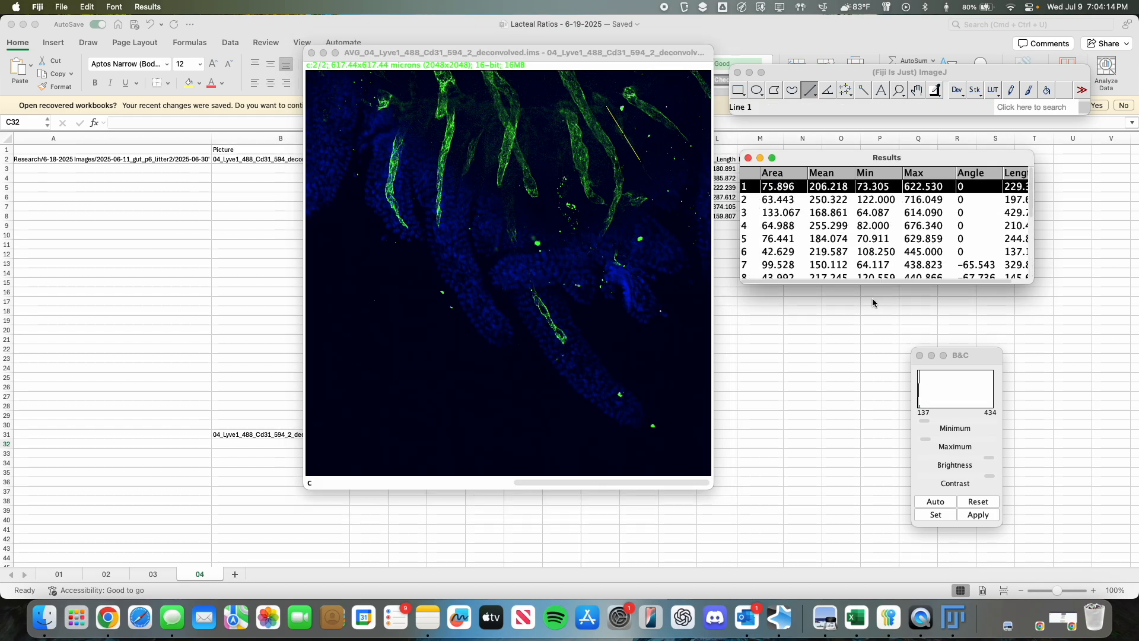
left_click(870, 269, "shift")
left_click(841, 212)
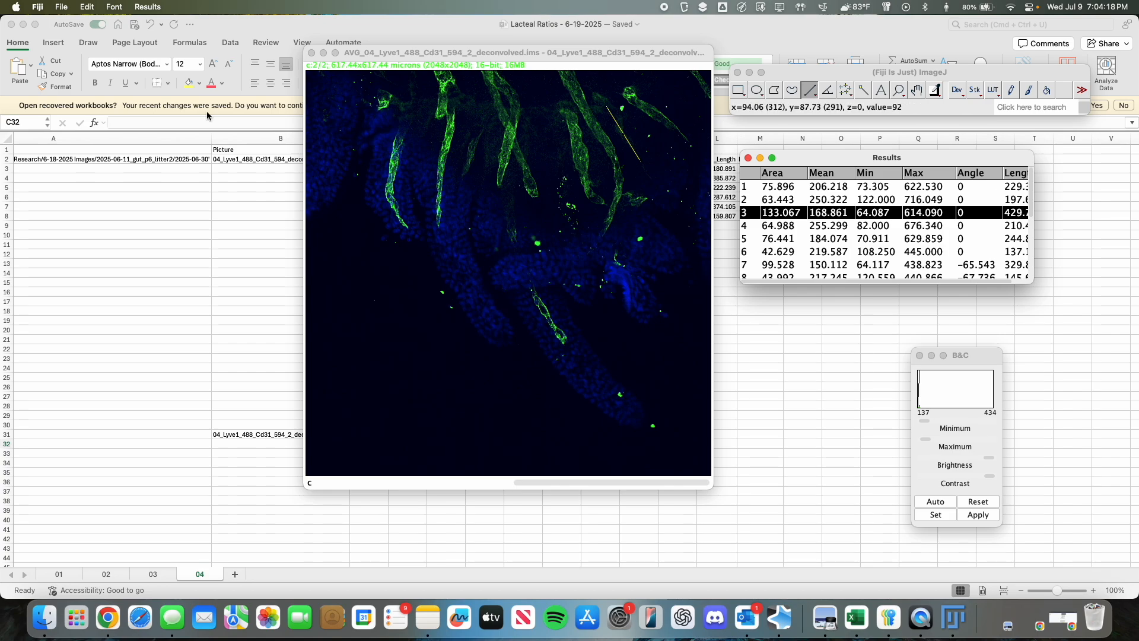
left_click(86, 7)
left_click(97, 64)
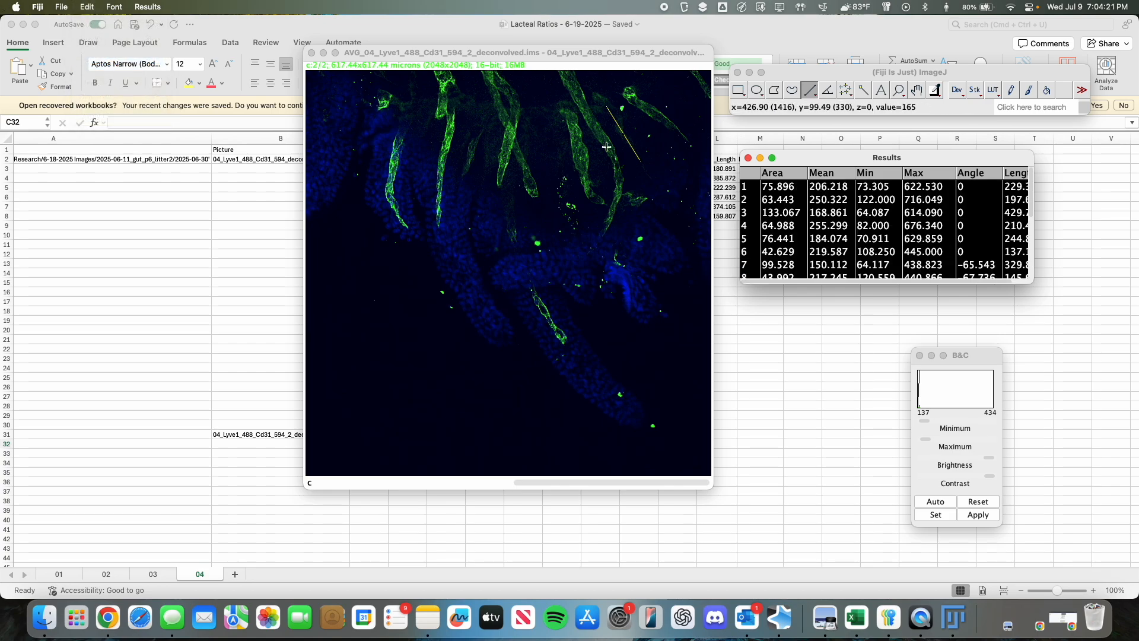
left_click(88, 7)
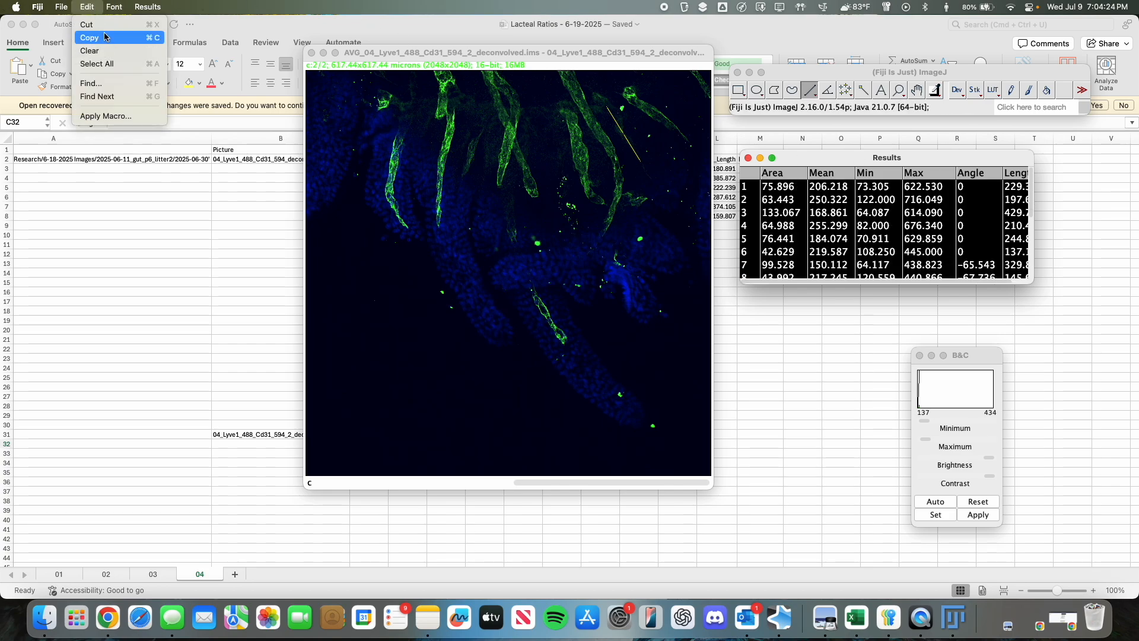
left_click(95, 34)
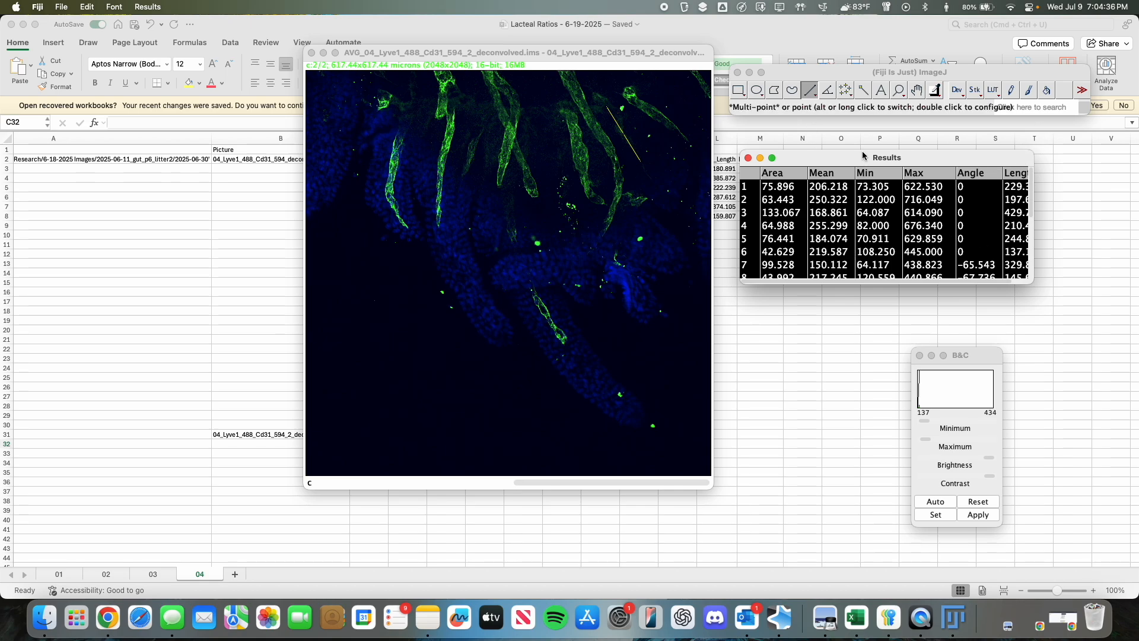
right_click(798, 215)
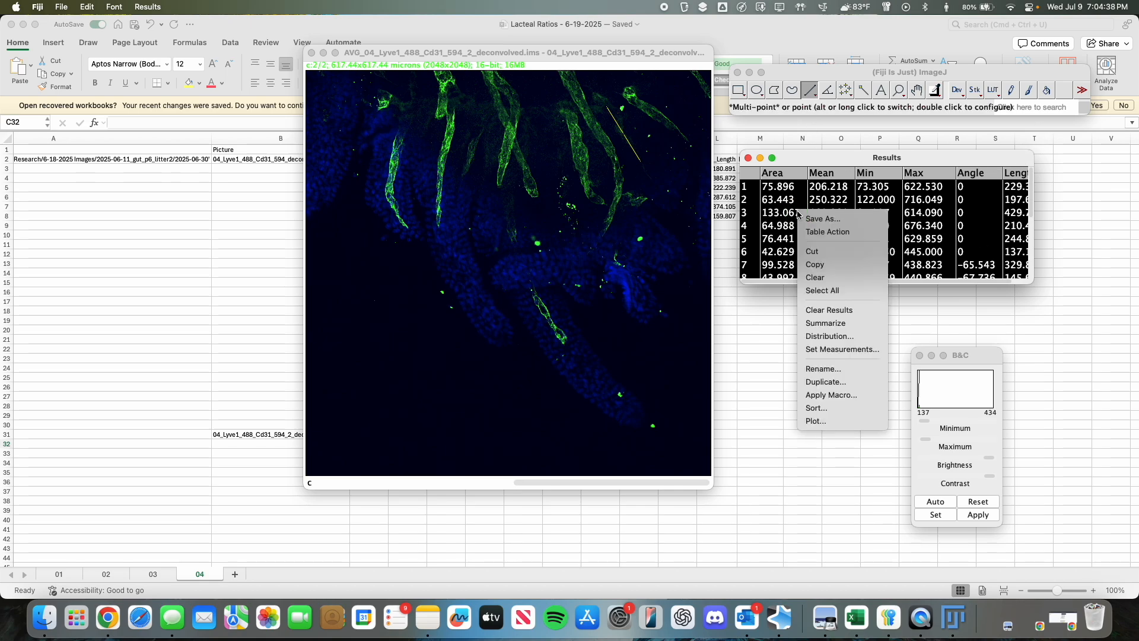
left_click(839, 270)
Step: Switch back to Excel and paste the copied measurements into sheet 04 starting at cell C32
left_click(771, 428)
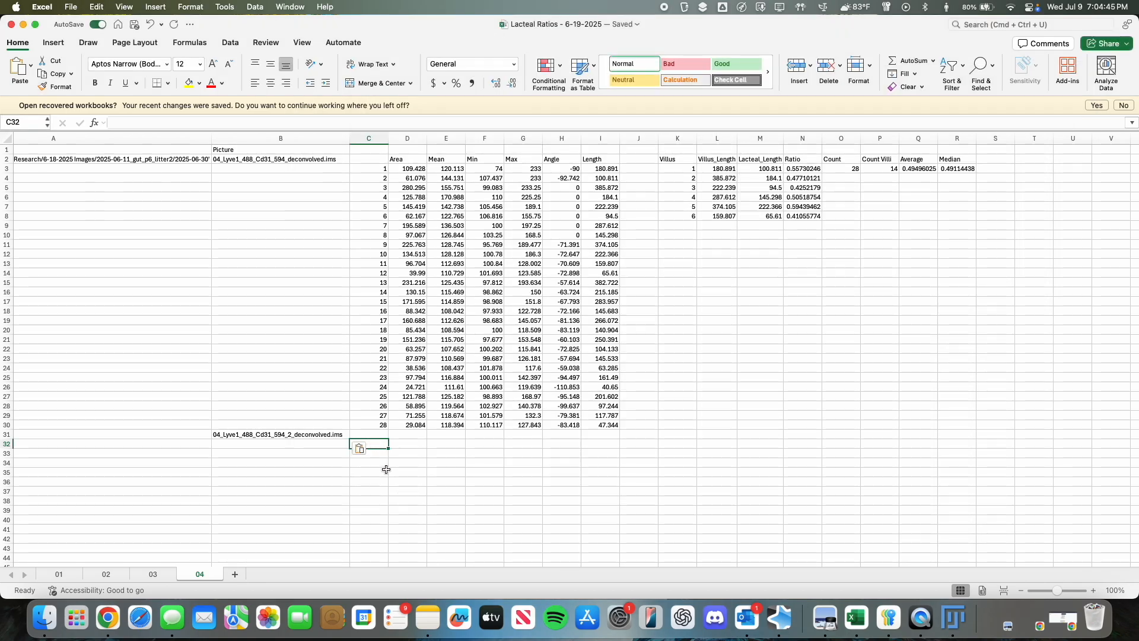
left_click(367, 168)
left_click(378, 445)
right_click(375, 449)
left_click(409, 289)
scroll(673, 497, "down", 4)
left_click(673, 497)
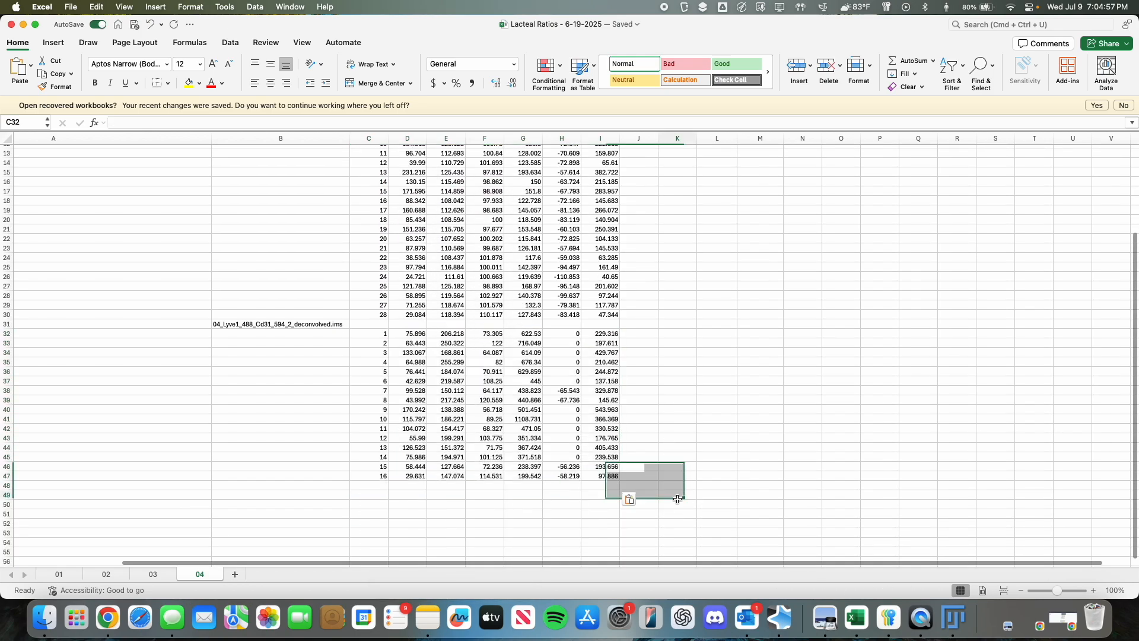
Step: Examine the pasted measurement rows on sheet 04 together with the Length, Count and Count Villi columns above them
scroll(673, 507, "up", 4)
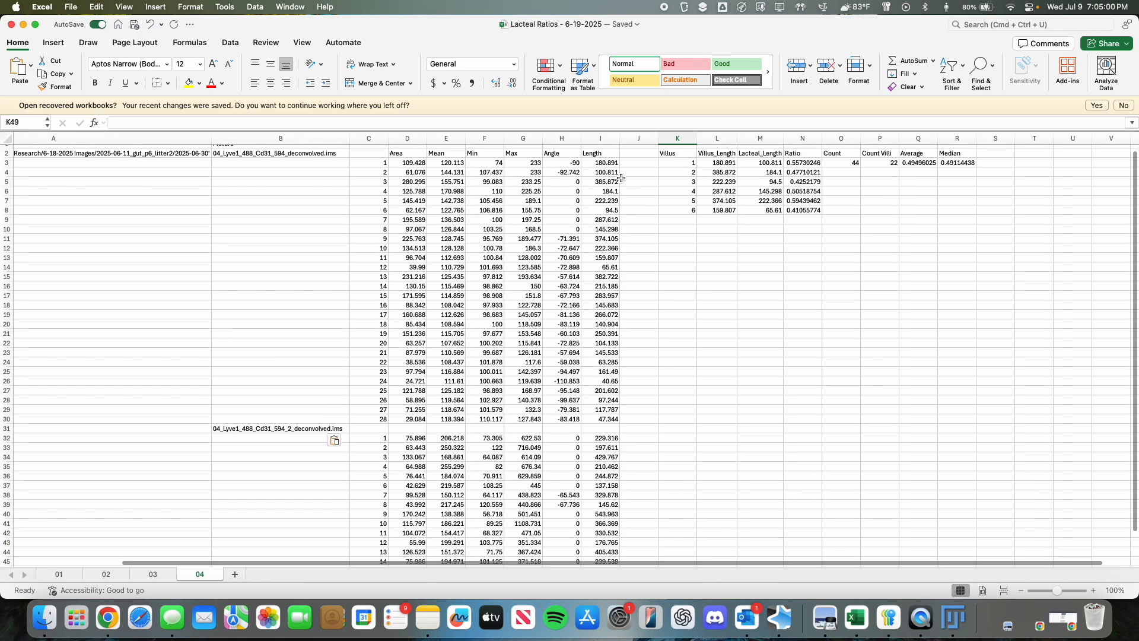
scroll(623, 385, "down", 3)
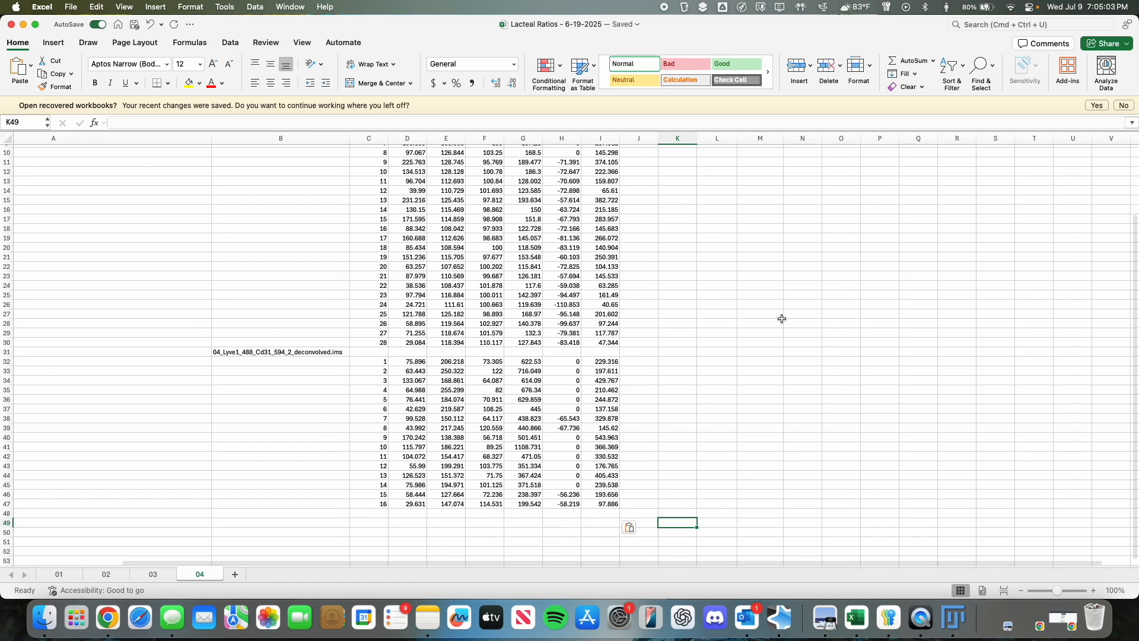
left_click(563, 419)
left_click(563, 428)
left_click(813, 372)
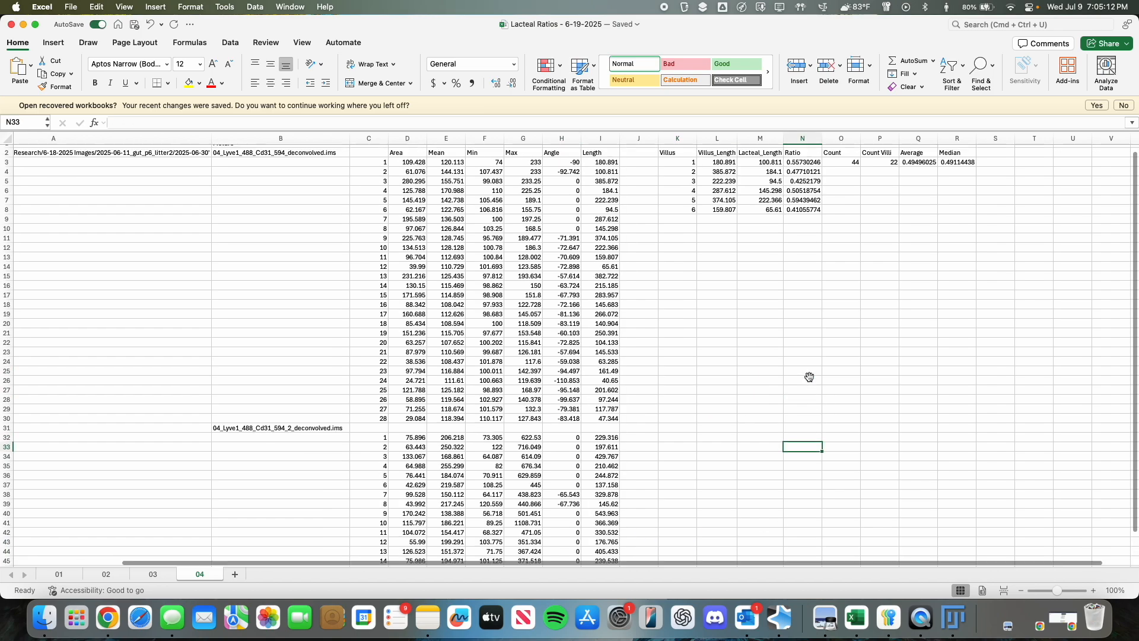
scroll(807, 380, "down", 4)
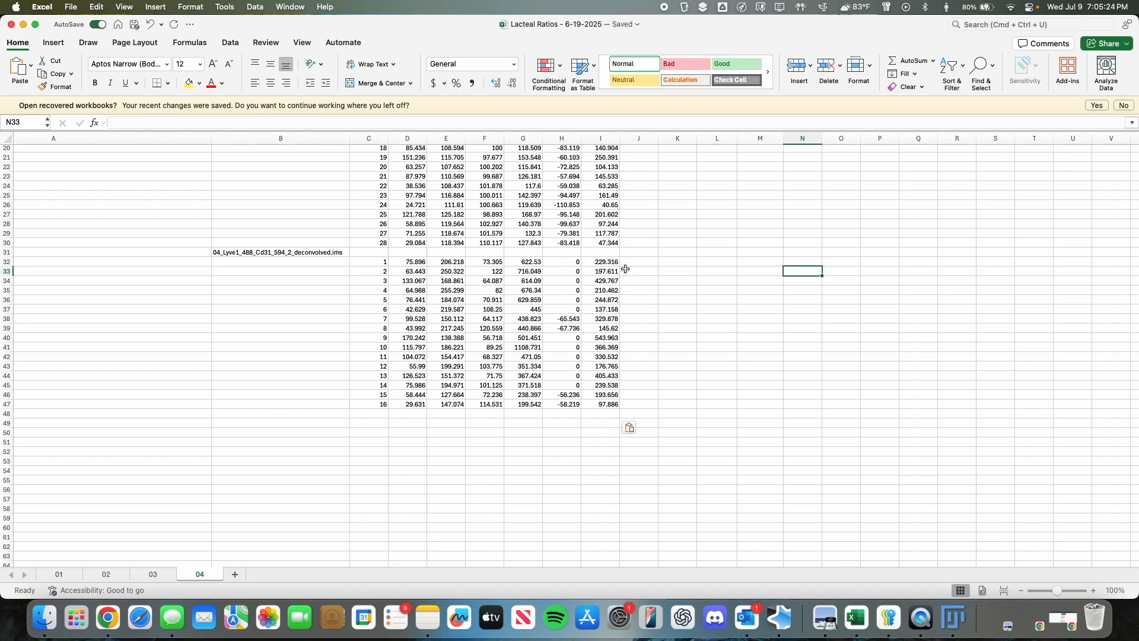
scroll(619, 258, "up", 7)
scroll(594, 271, "down", 7)
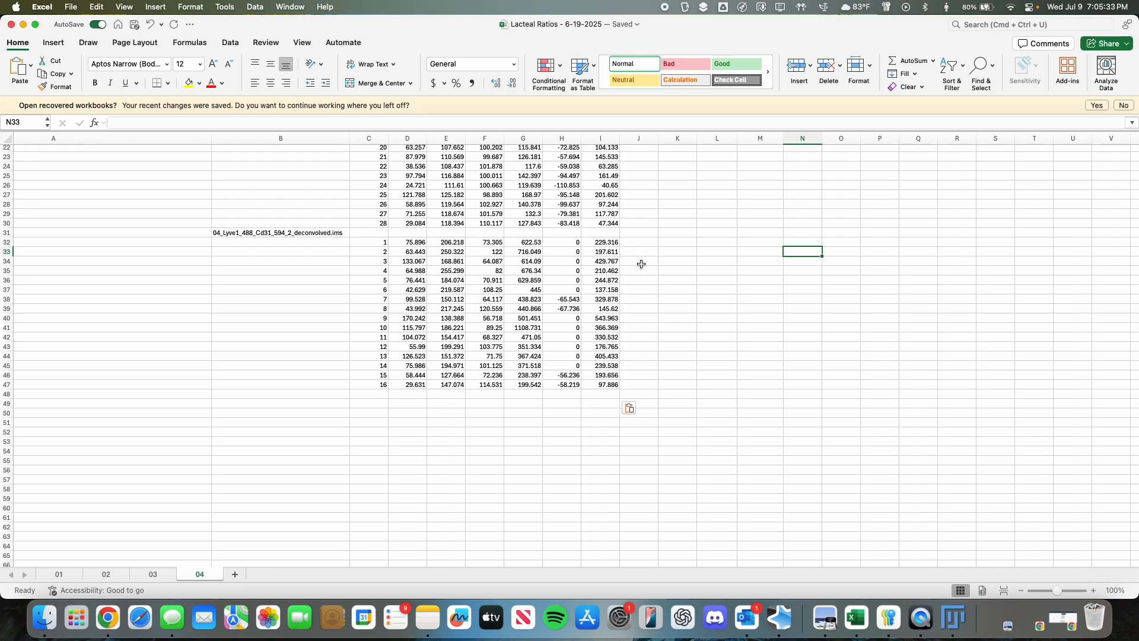
Step: Examine how the second picture's row numbers and Length values alternate, against the Villus_Length and Lacteal_Length columns of the first picture
left_click(603, 243)
left_click(603, 252)
left_click(602, 261)
left_click(603, 272)
left_click_drag(602, 270, 603, 278)
left_click(530, 240)
left_click(394, 244)
left_click(381, 244)
left_click(381, 249)
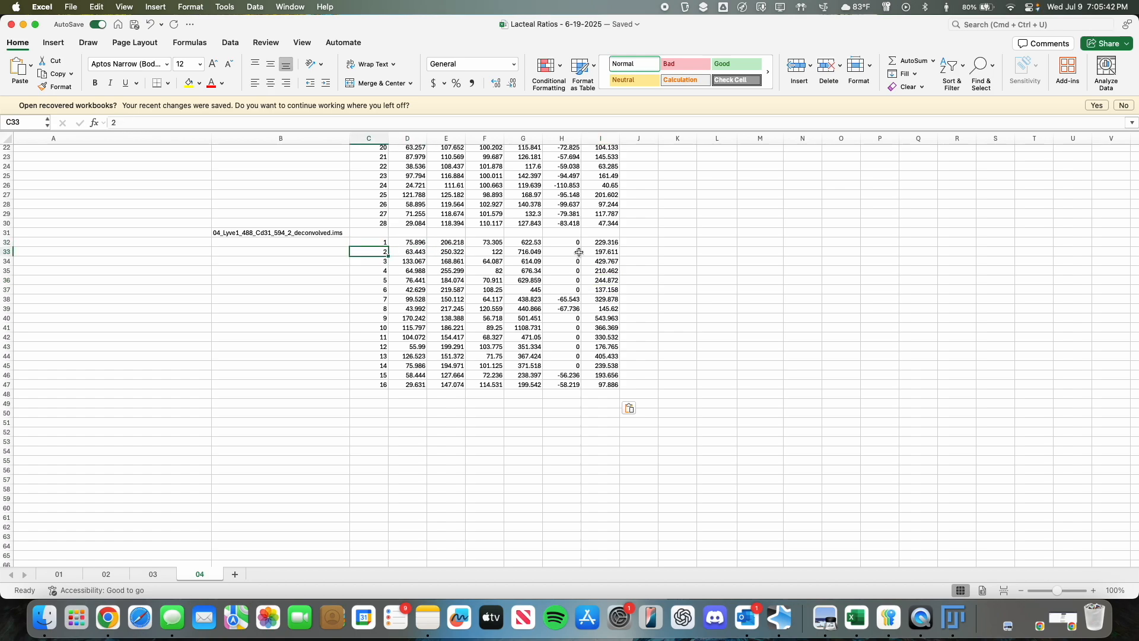
left_click(731, 271)
scroll(733, 282, "up", 6)
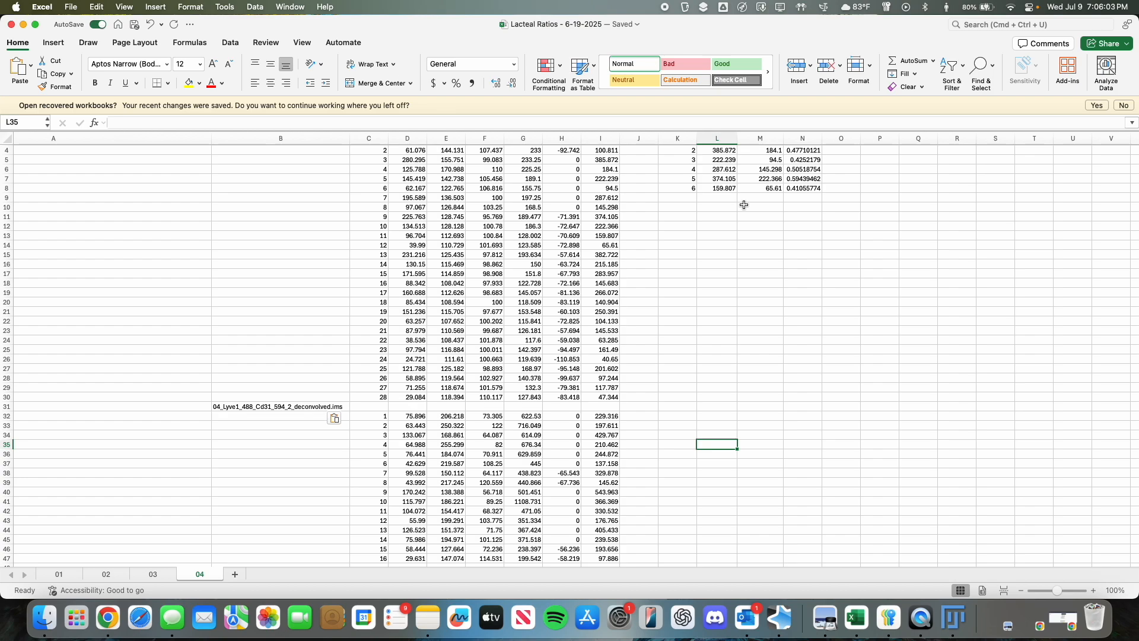
scroll(723, 522, "down", 5)
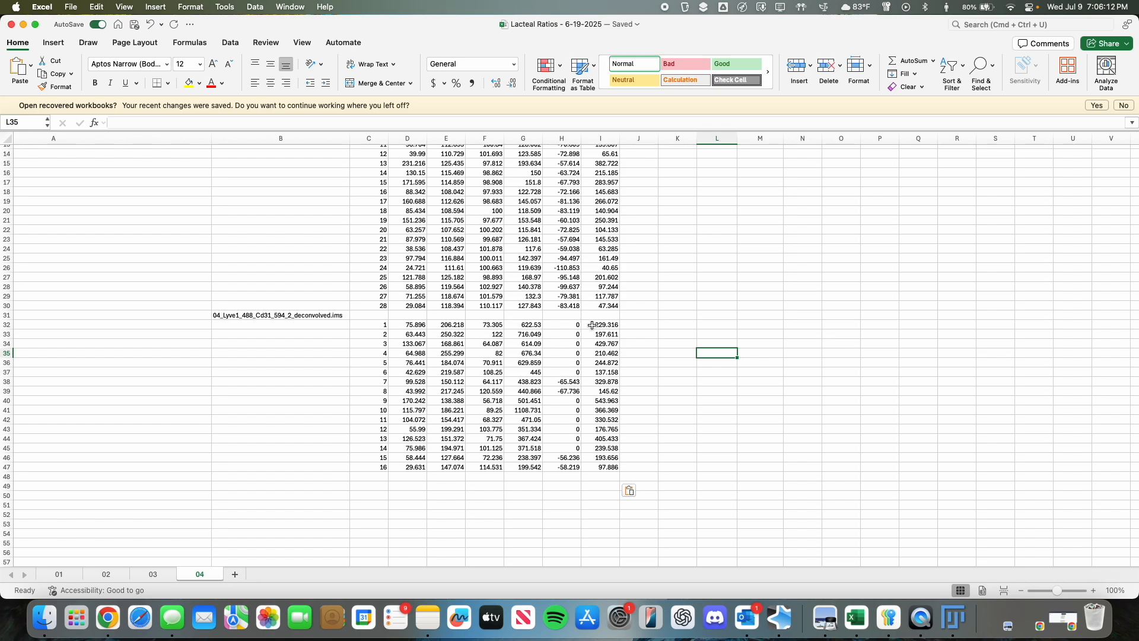
scroll(675, 409, "up", 6)
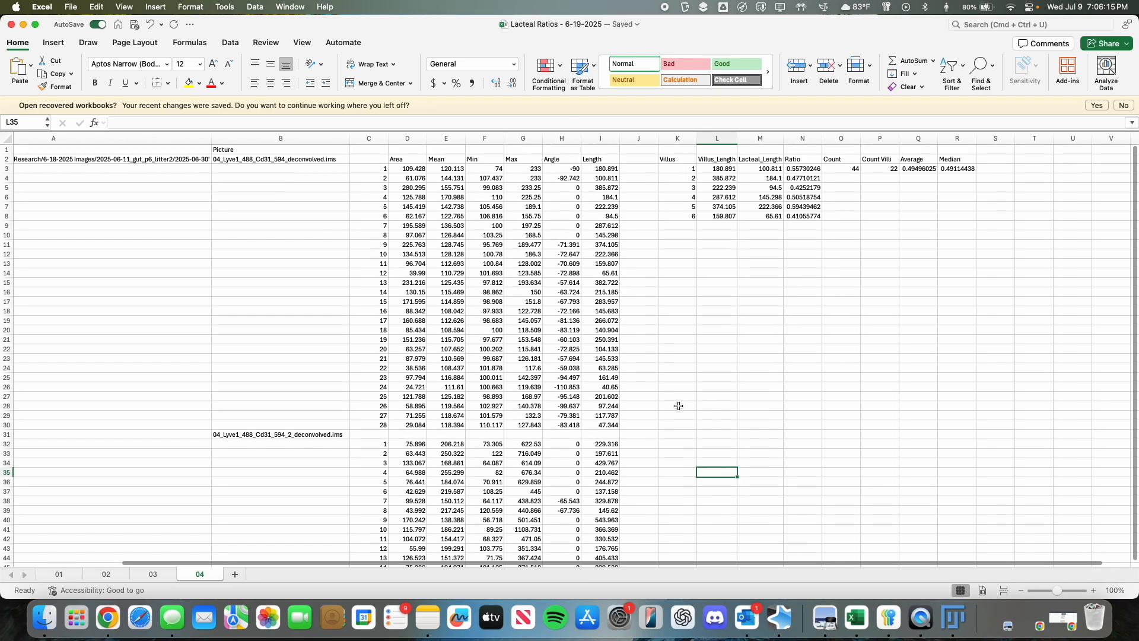
Step: Number the second picture's villi 1 to 8 in cells K32:K39 by extending the series from 1 and 2
scroll(731, 502, "down", 3)
left_click(693, 395)
scroll(765, 442, "up", 3)
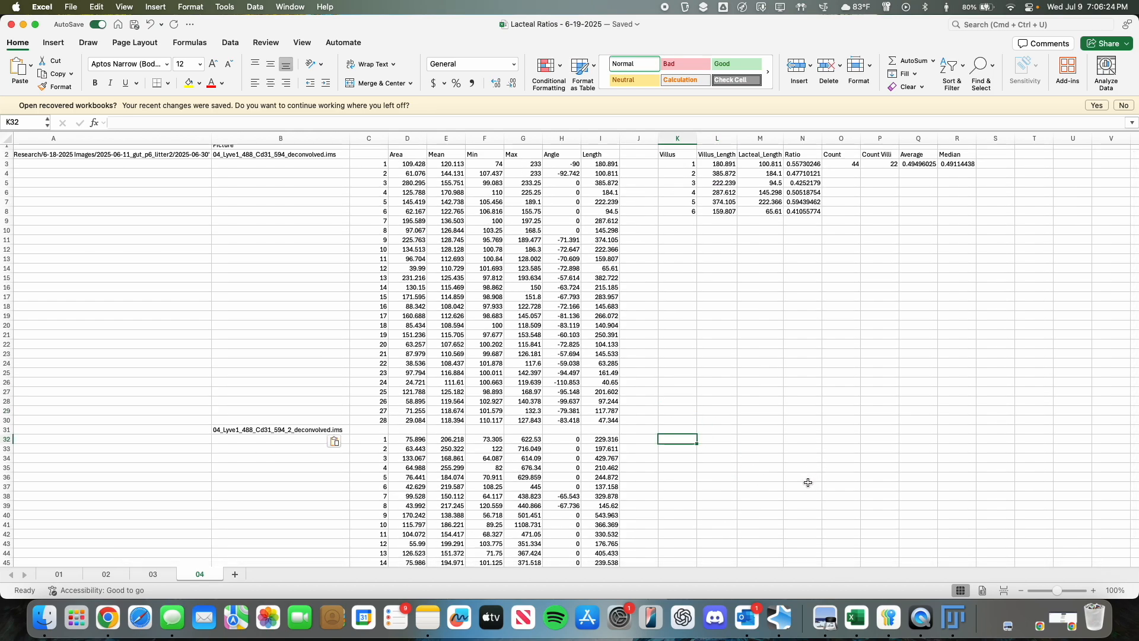
type("1")
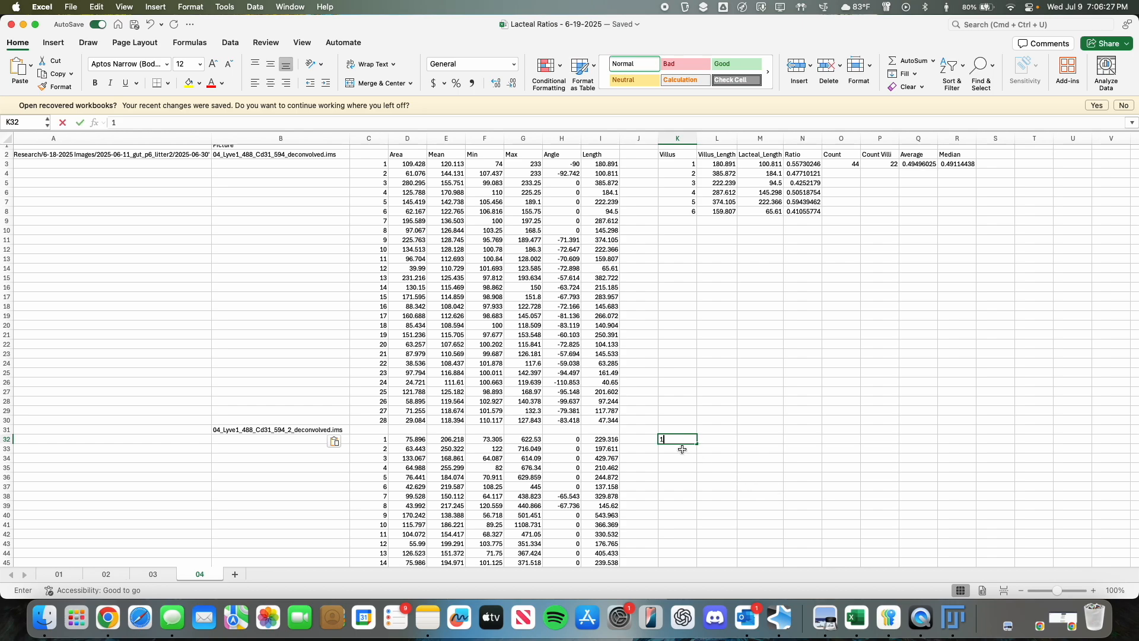
key("Return")
scroll(831, 482, "down", 5)
type("2")
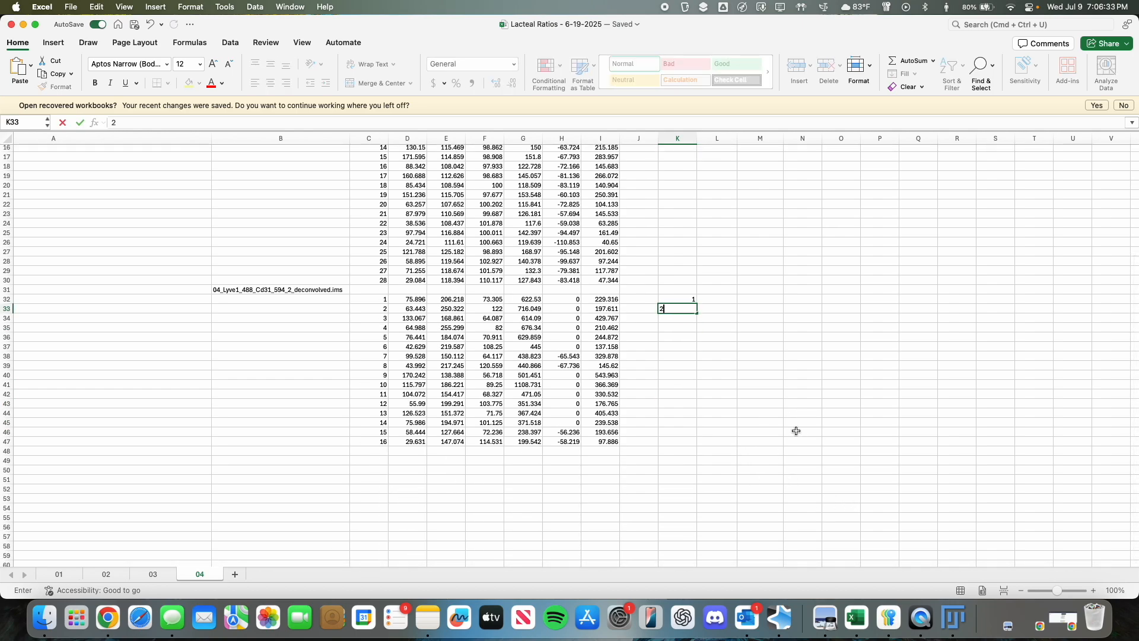
left_click(686, 297)
left_click(684, 308, "shift")
left_click_drag(698, 313, 694, 366)
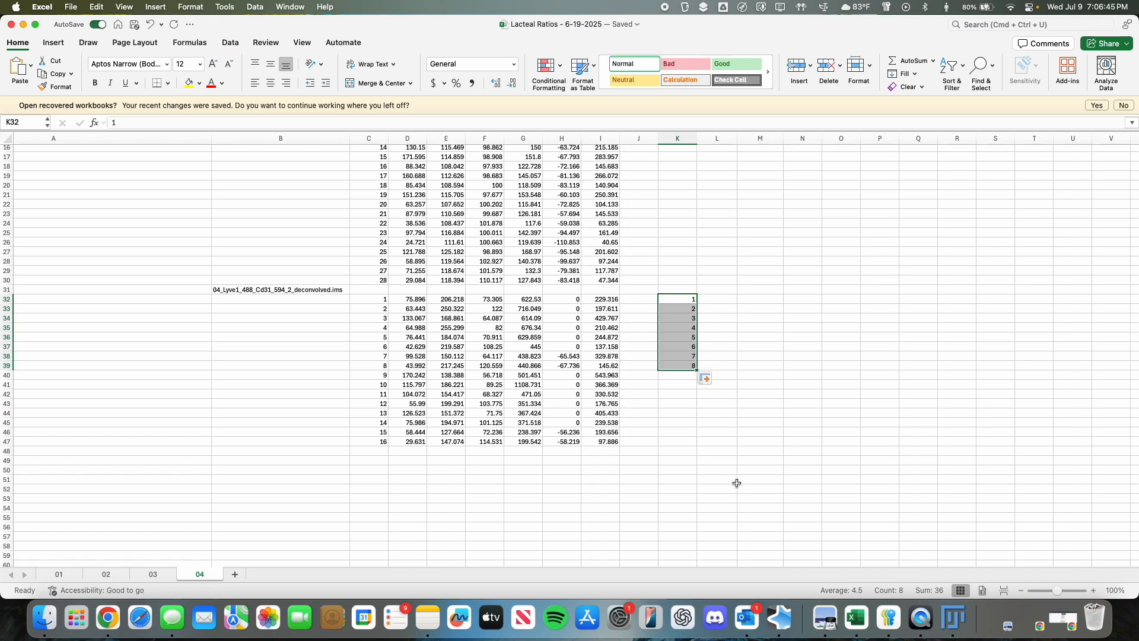
Step: Copy the second picture's first Length value, 229.316, from I32 into L32 as the length of villus 1
left_click(742, 328)
scroll(784, 373, "up", 5)
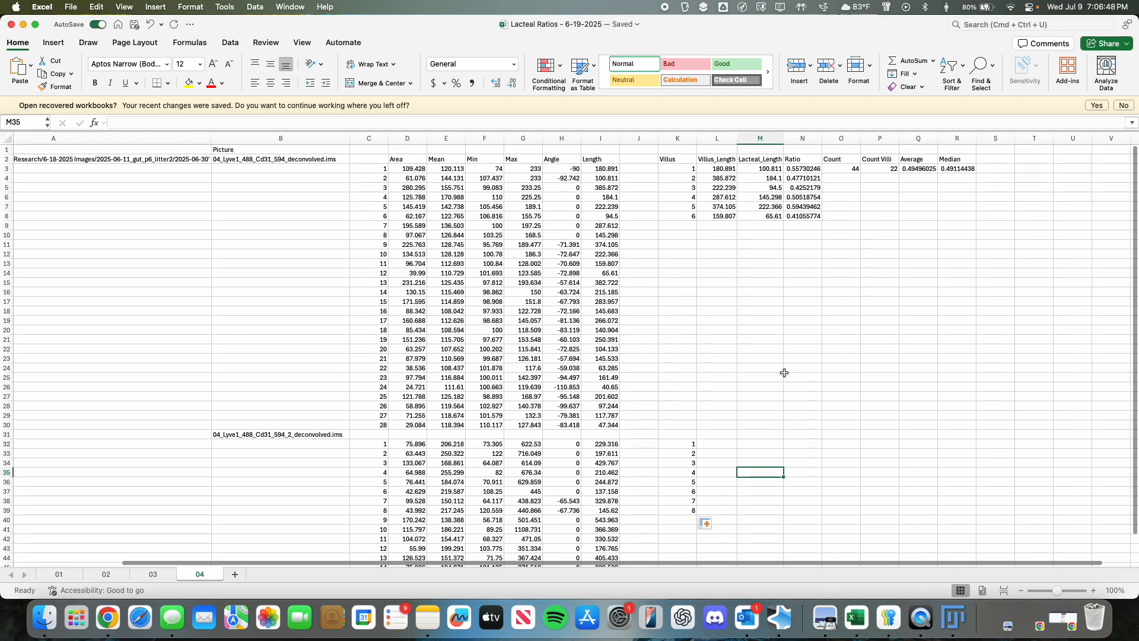
scroll(784, 372, "down", 3)
scroll(785, 373, "up", 3)
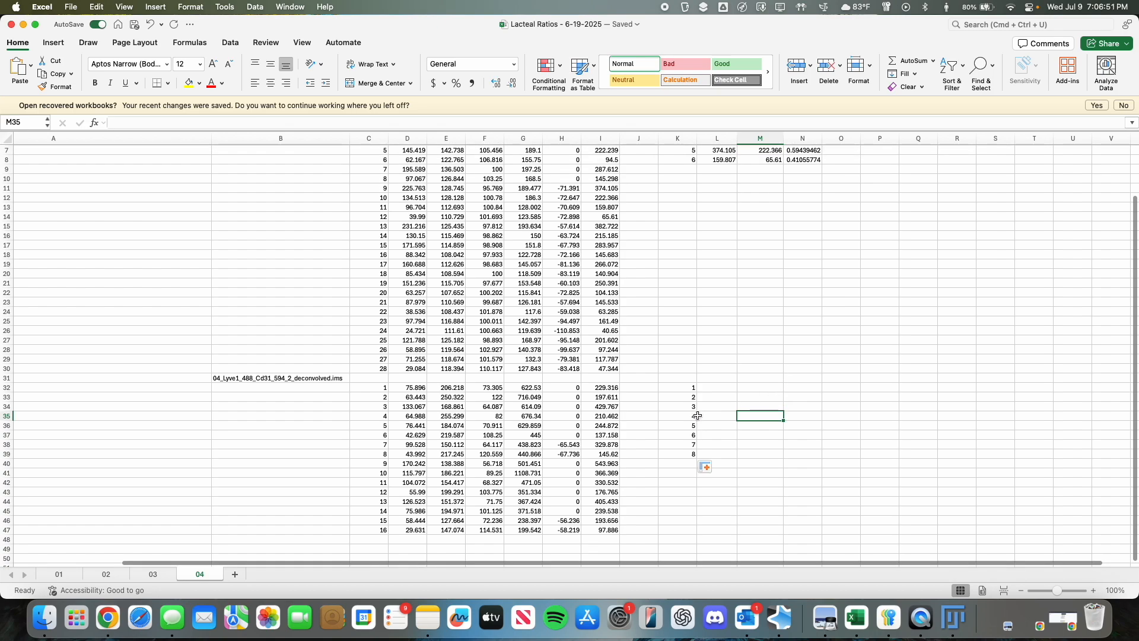
scroll(760, 304, "down", 1)
scroll(594, 409, "down", 4)
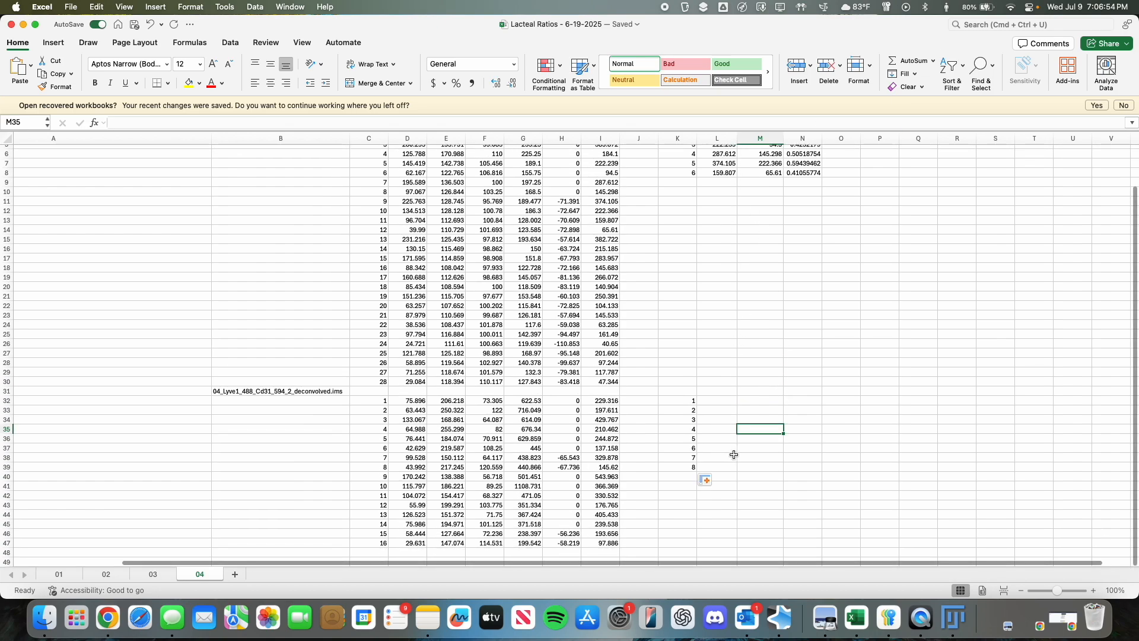
left_click(596, 400)
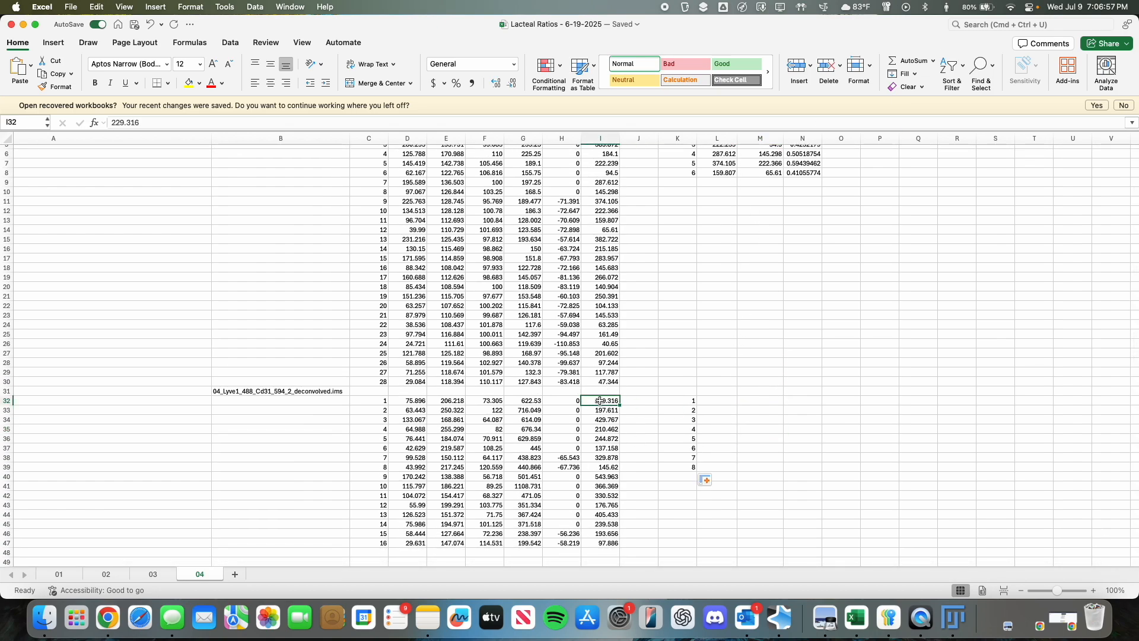
key("super+c")
left_click(720, 400)
key("super+v")
Step: Copy the second picture's remaining Length values alternately into the Villus_Length cells L33:L39 and the Lacteal_Length cells M32:M39
key("Left")
key("Left")
key("Left")
key("Down")
key("Down")
key("super+c")
left_click(716, 410)
key("super+v")
left_click(604, 439)
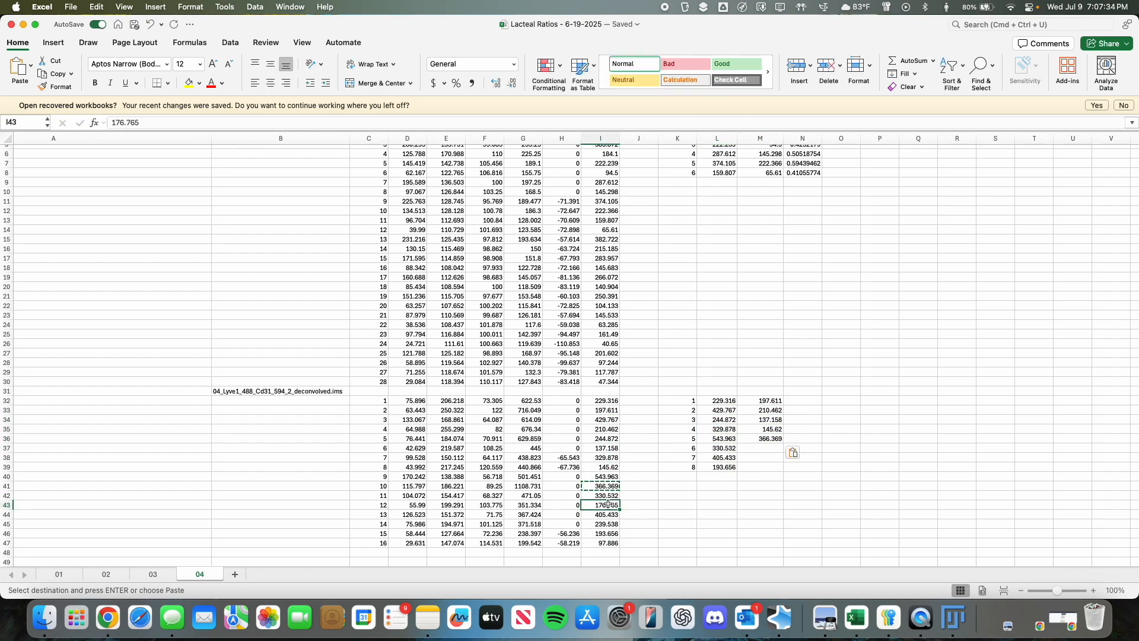
key("super+v")
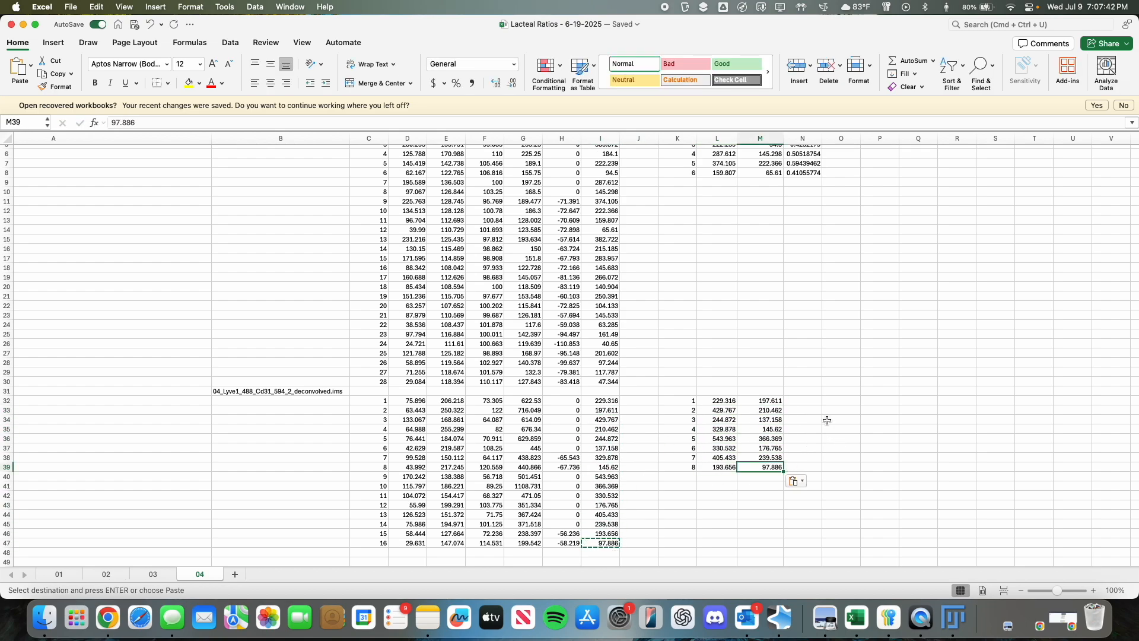
Step: Calculate the second picture's lacteal-to-villus ratios with the array formula =M32:M39/L32:L39 in cell N32
scroll(838, 420, "up", 2)
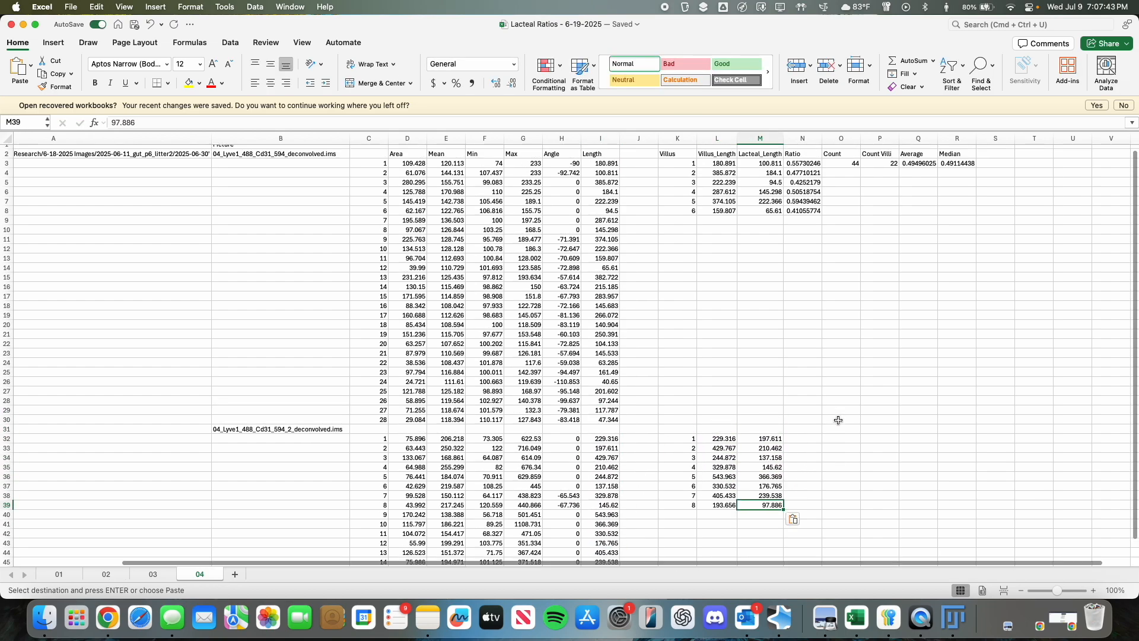
left_click(807, 439)
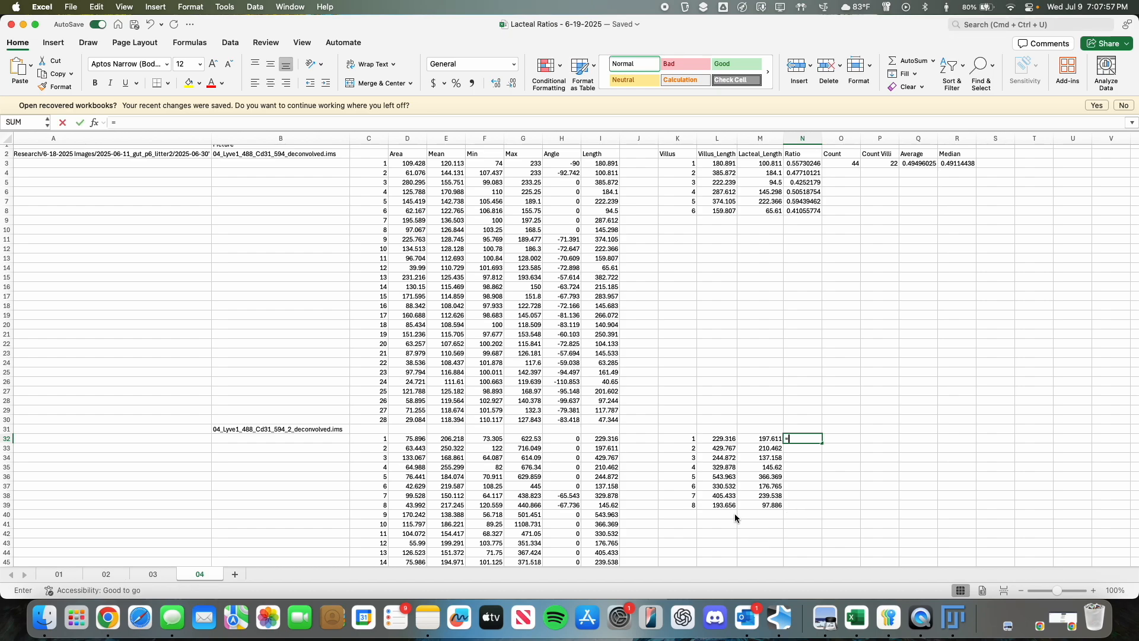
type("=")
left_click(770, 439)
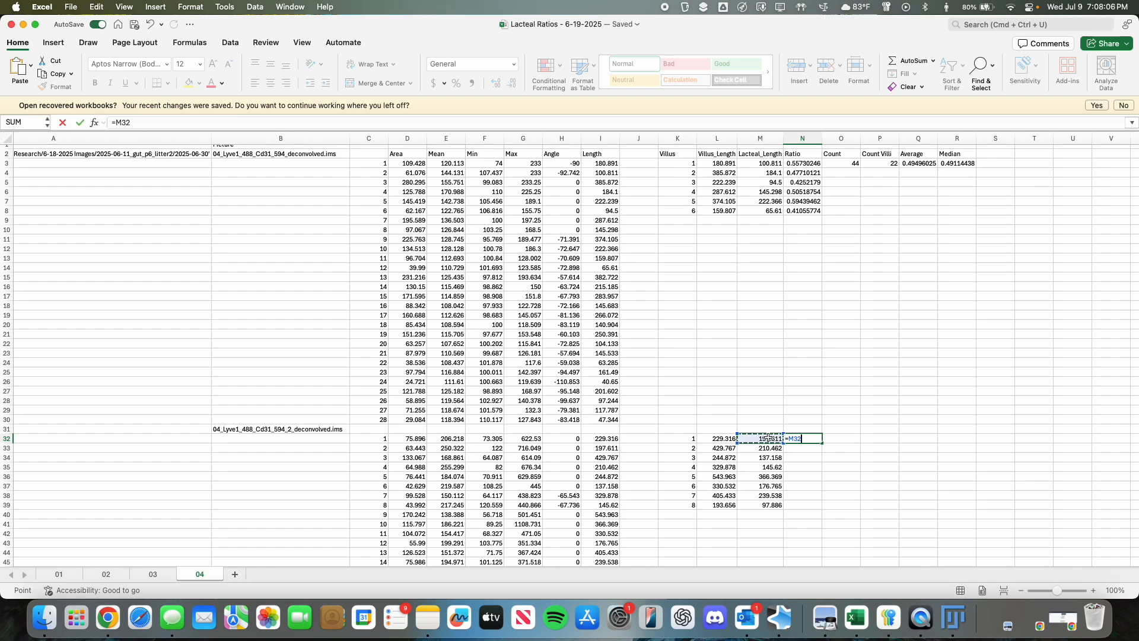
left_click(760, 505, "shift")
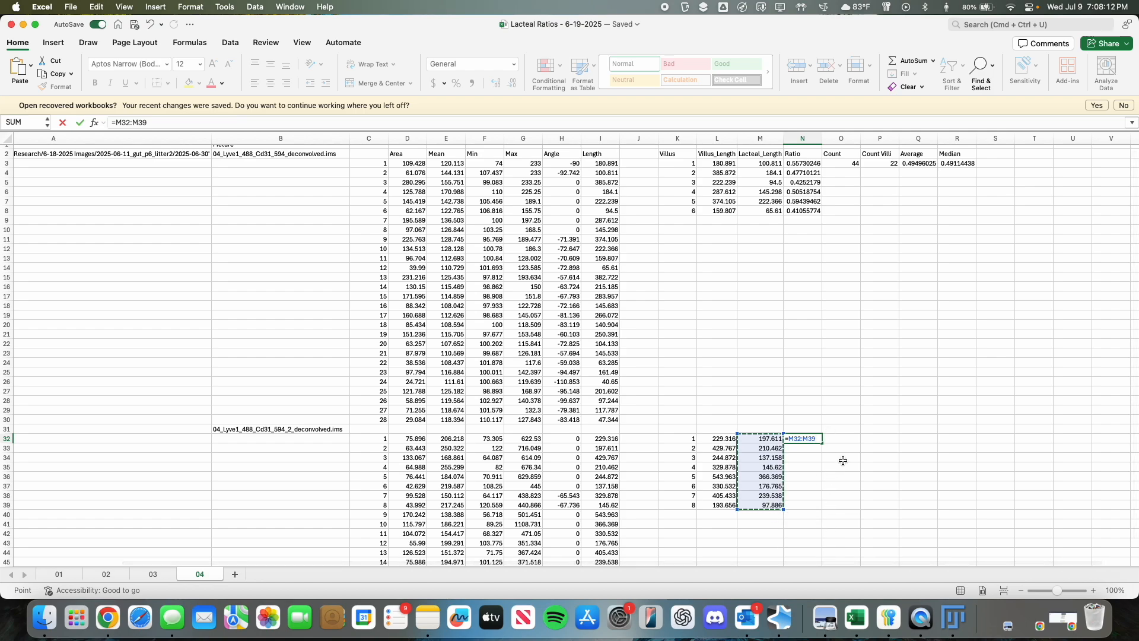
type("/")
left_click(712, 439)
left_click(718, 505)
left_click_drag(727, 445, 722, 506)
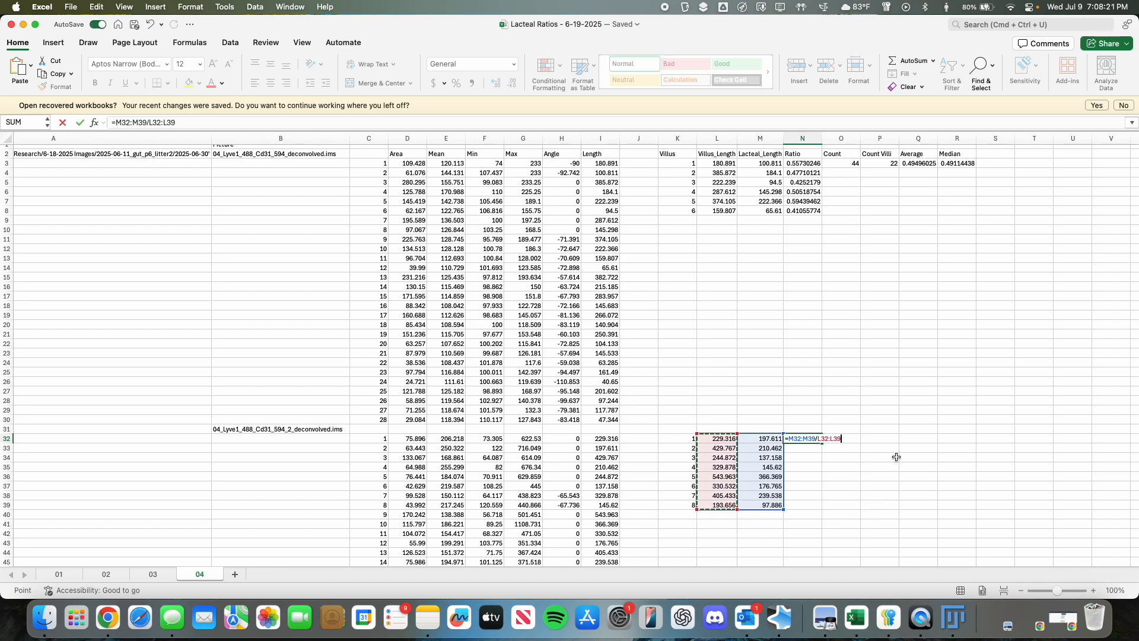
key("Return")
Step: Examine the Average and Median cells on sheet 04 together with the Ratio columns of both pictures
left_click(957, 495)
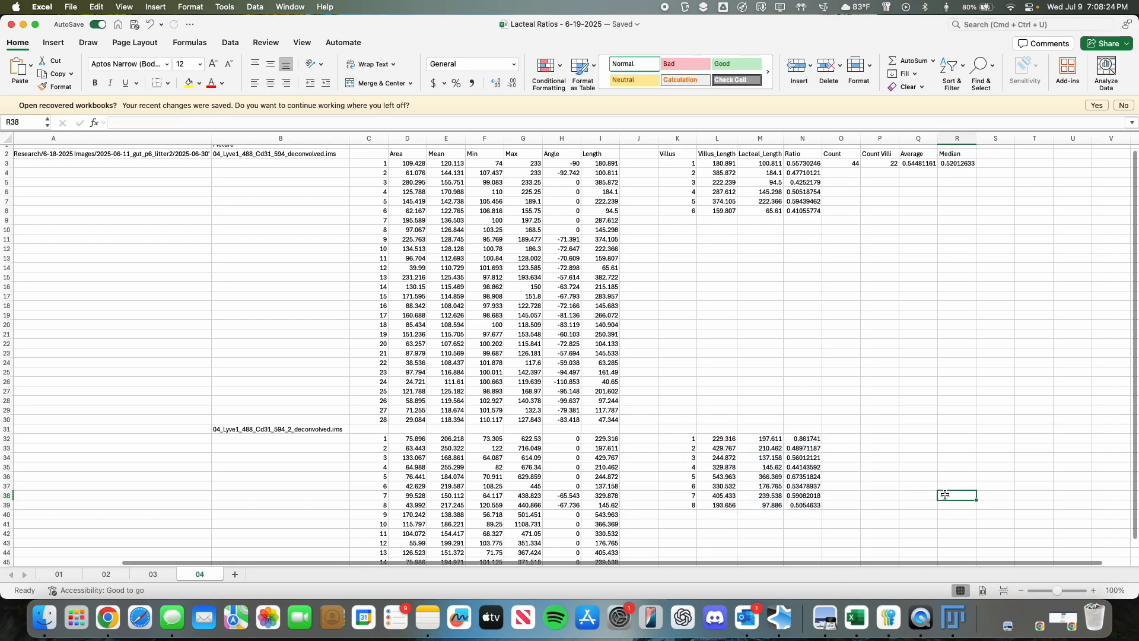
scroll(876, 421, "up", 1)
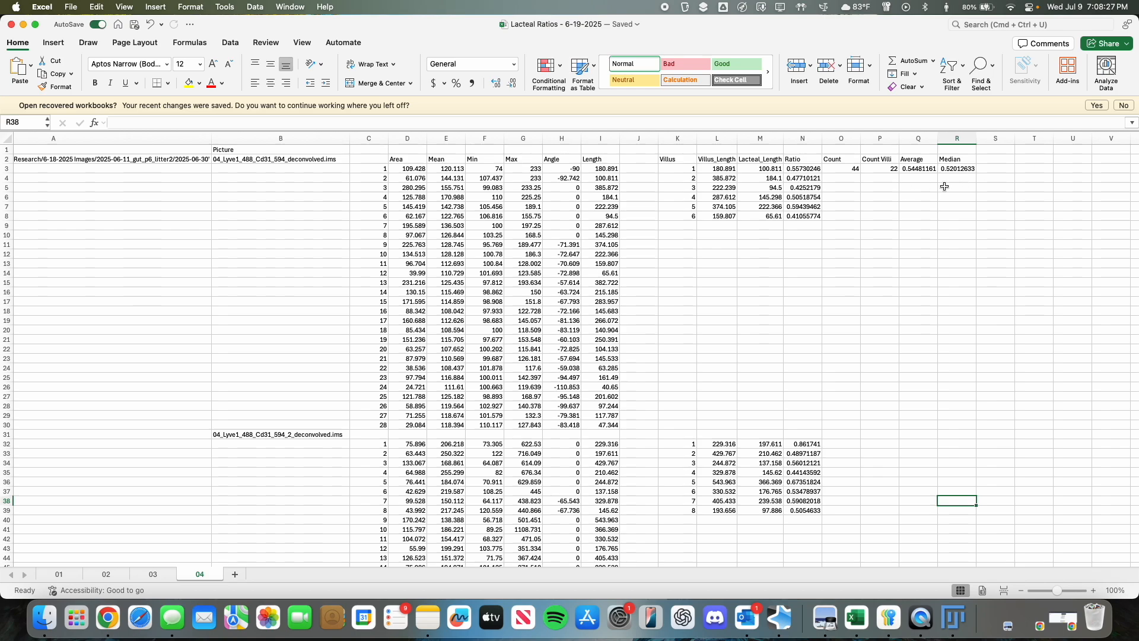
scroll(865, 483, "down", 15)
scroll(863, 491, "up", 10)
scroll(863, 490, "up", 3)
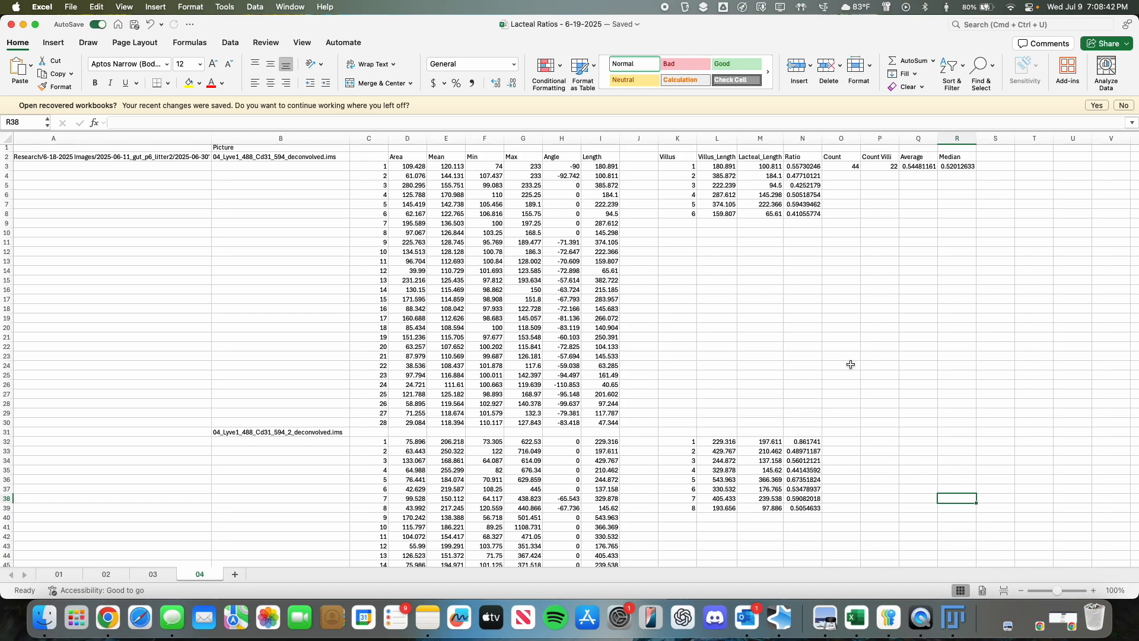
scroll(843, 366, "up", 1)
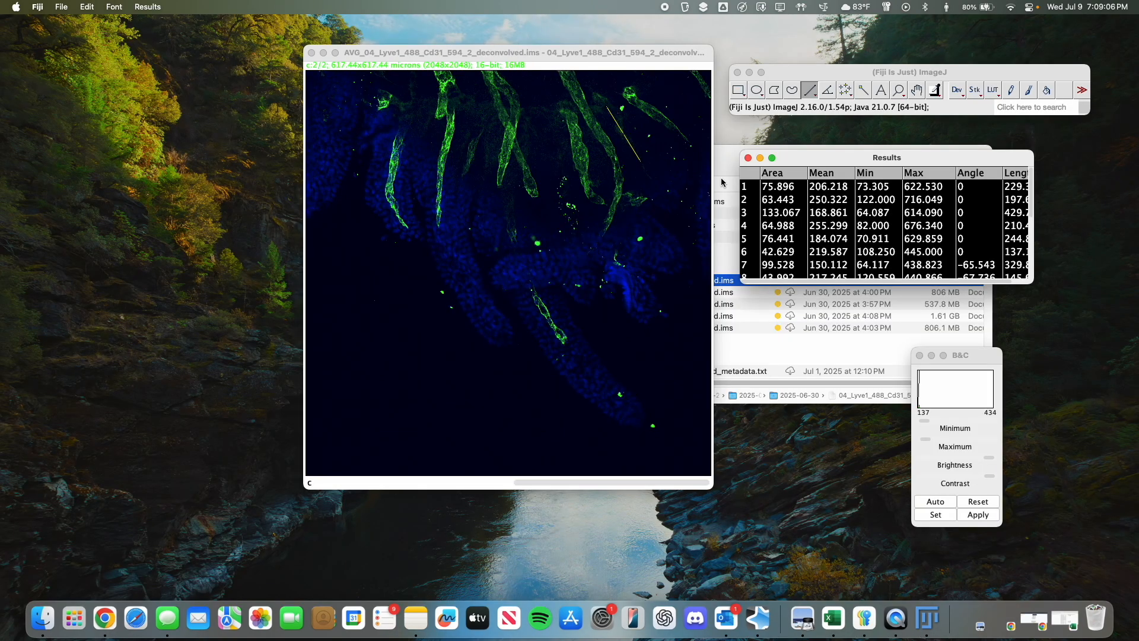
Step: Switch to the Finder folder 2025-06-30 and tag the measured file 04_Lyve1_488_Cd31_594_2_deconvolved.ims green
left_click_drag(731, 159, 568, 232)
right_click(579, 356)
left_click(636, 473)
right_click(590, 365)
left_click(632, 473)
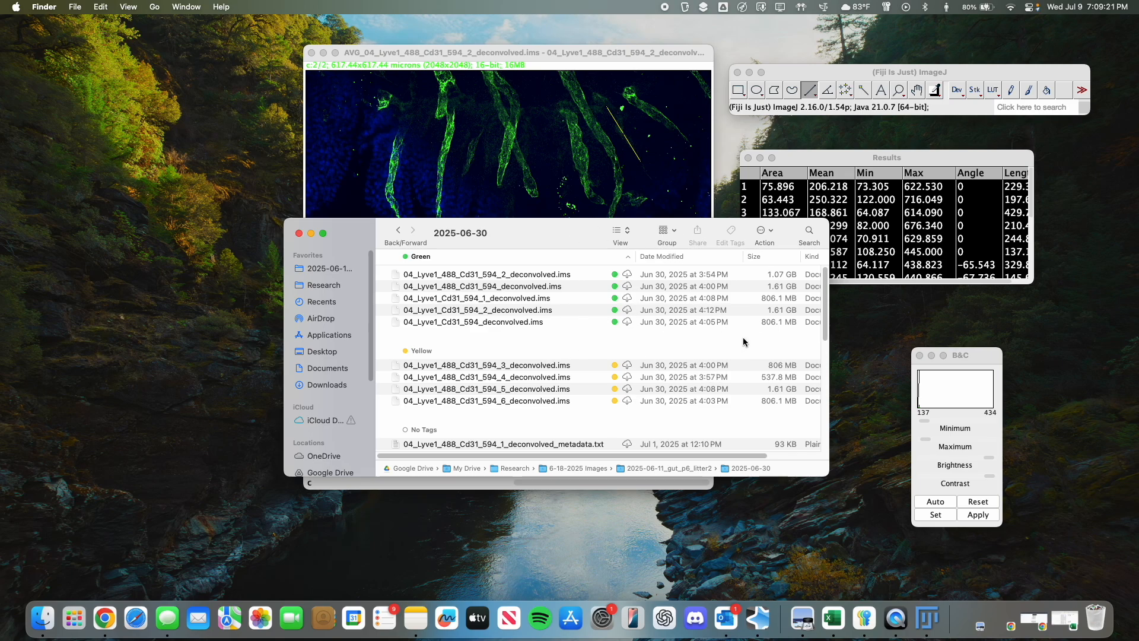
Step: Return to Fiji and close the Results table, the AVG projection image and the B&C window
left_click(766, 200)
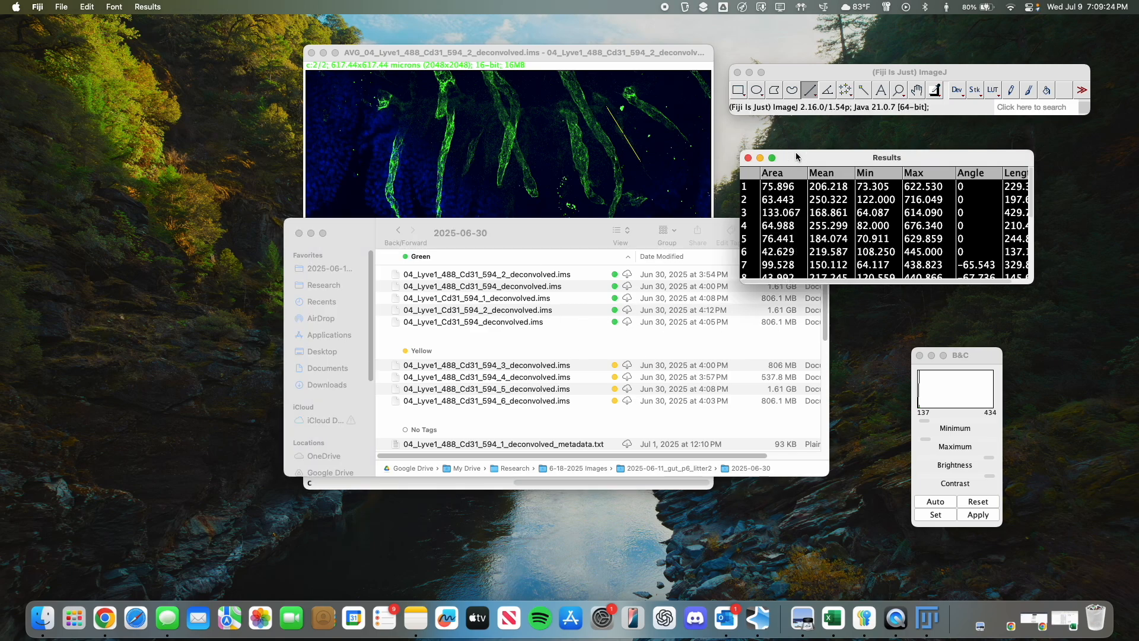
left_click(748, 158)
left_click(513, 200)
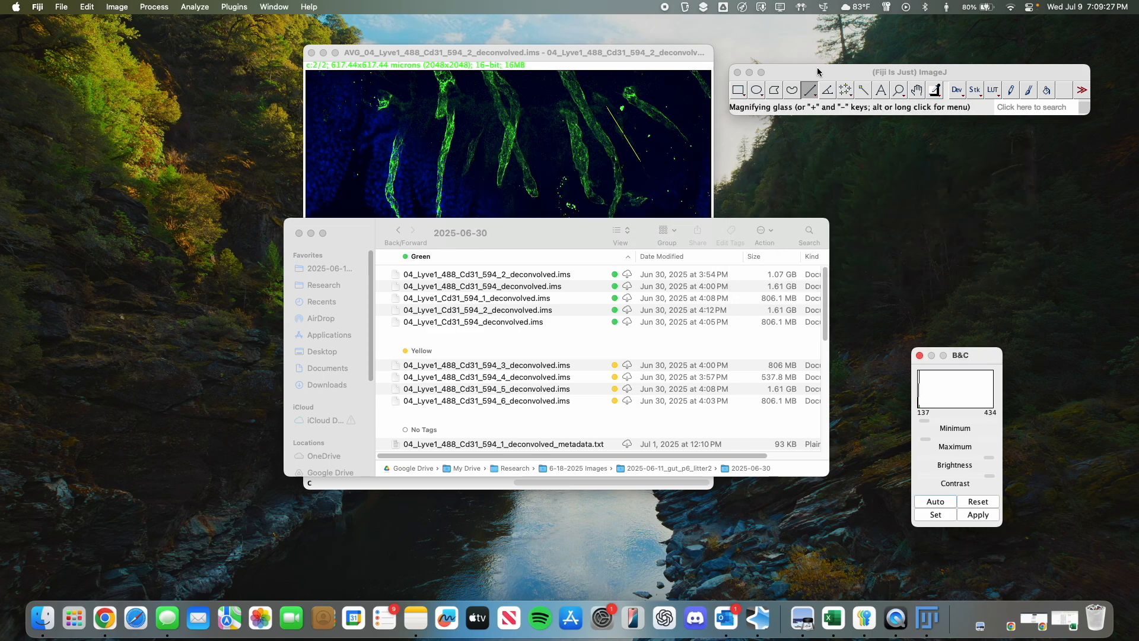
key("super+w")
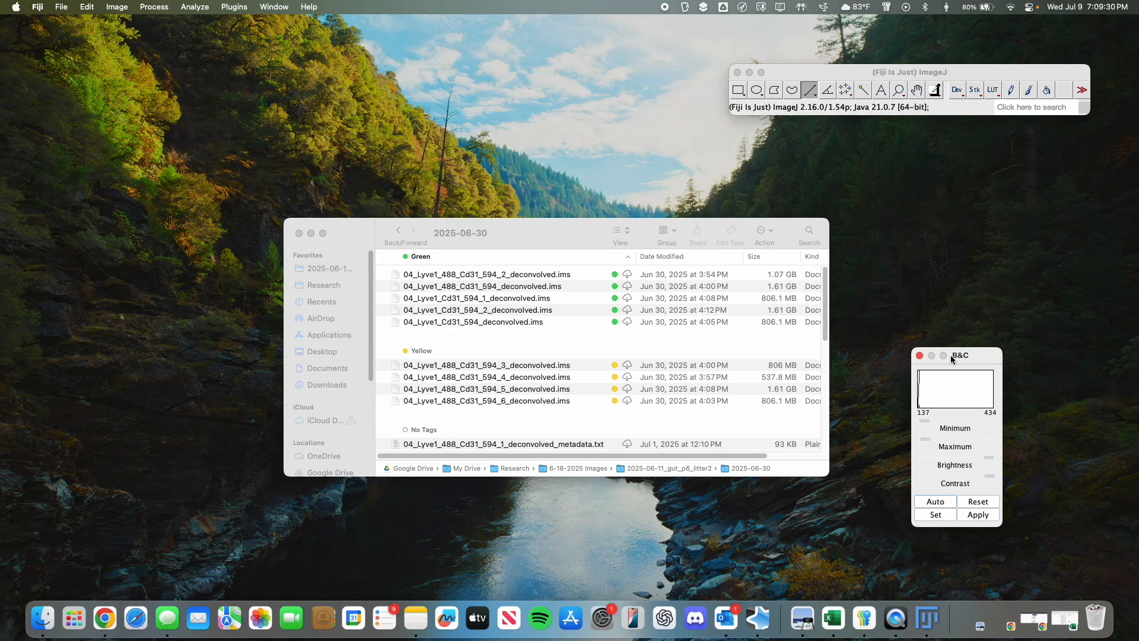
left_click(920, 355)
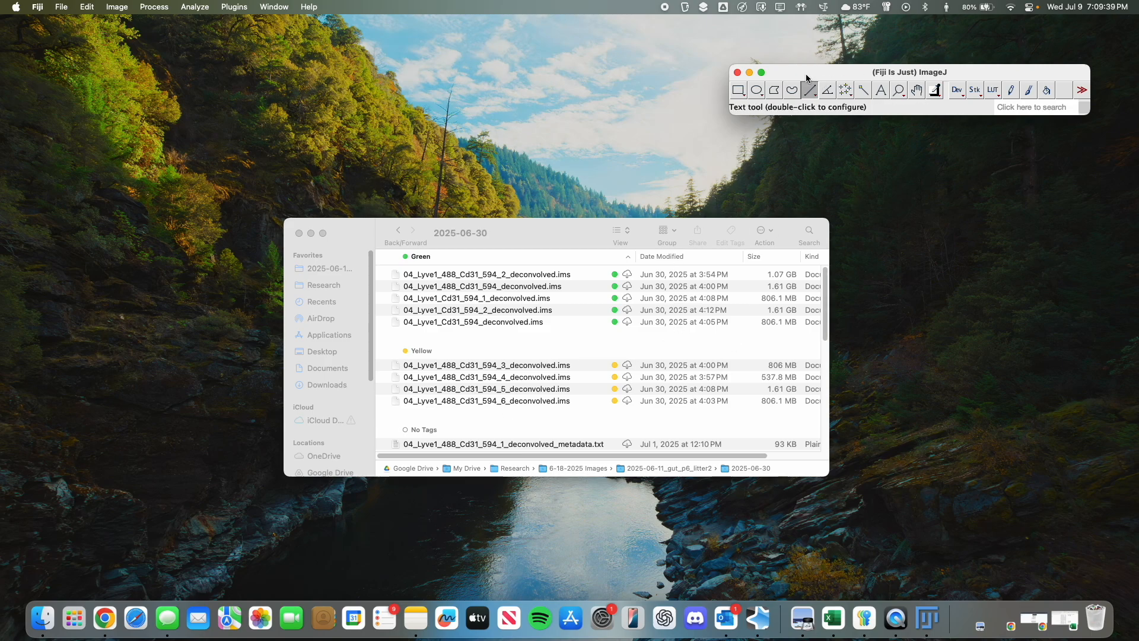
Step: Display Fiji's list of keyboard shortcuts and their commands
left_click(237, 5)
mouse_move(61, 6)
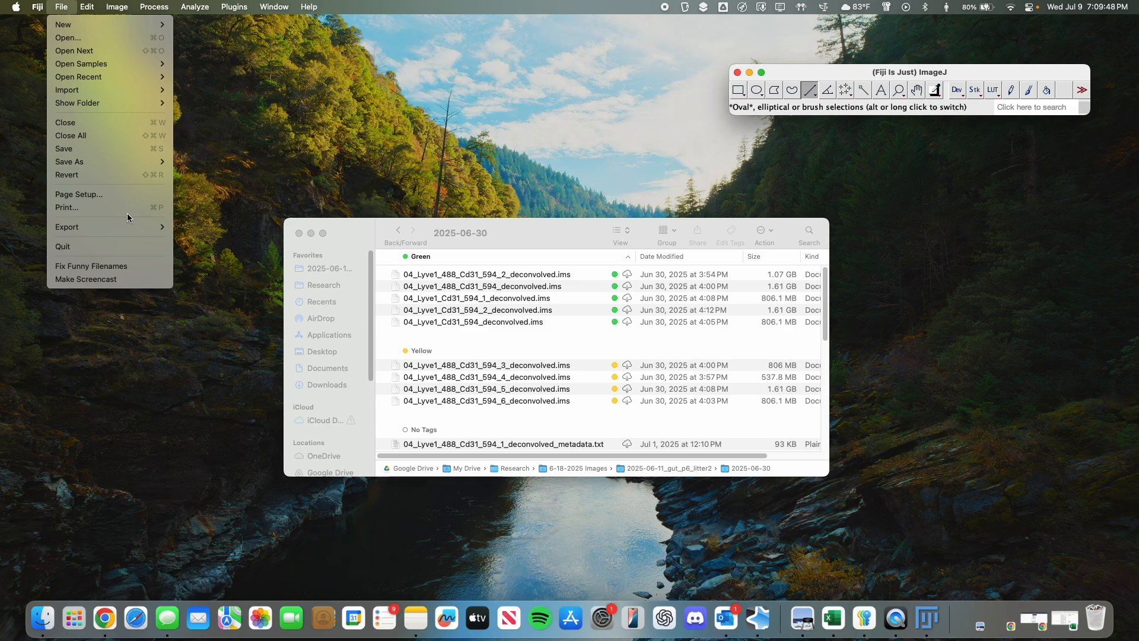
mouse_move(109, 4)
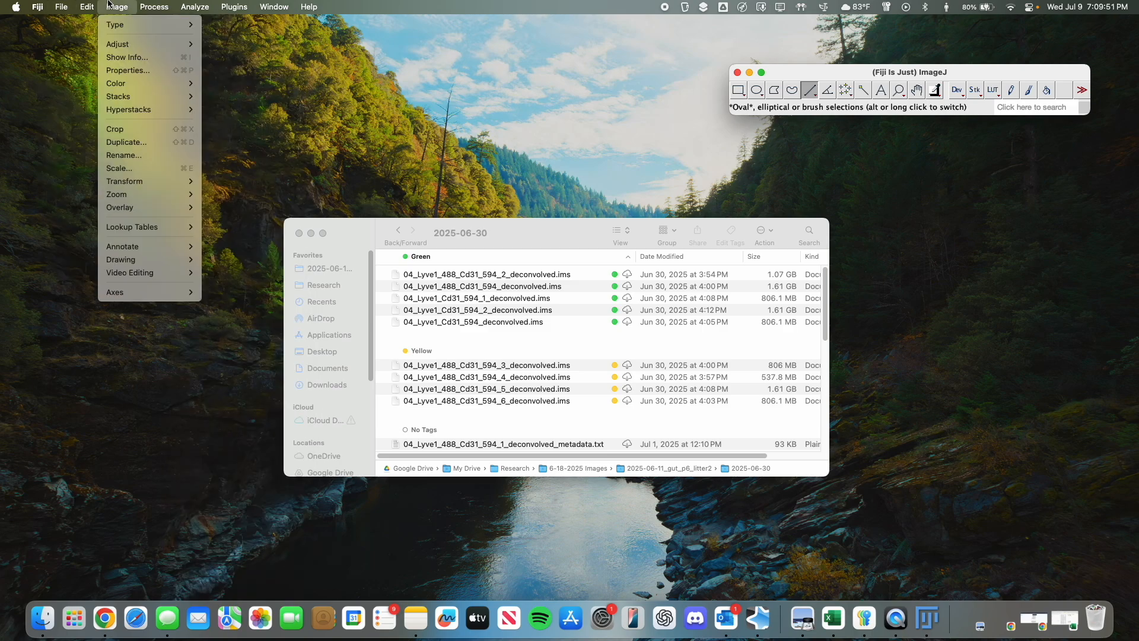
mouse_move(134, 47)
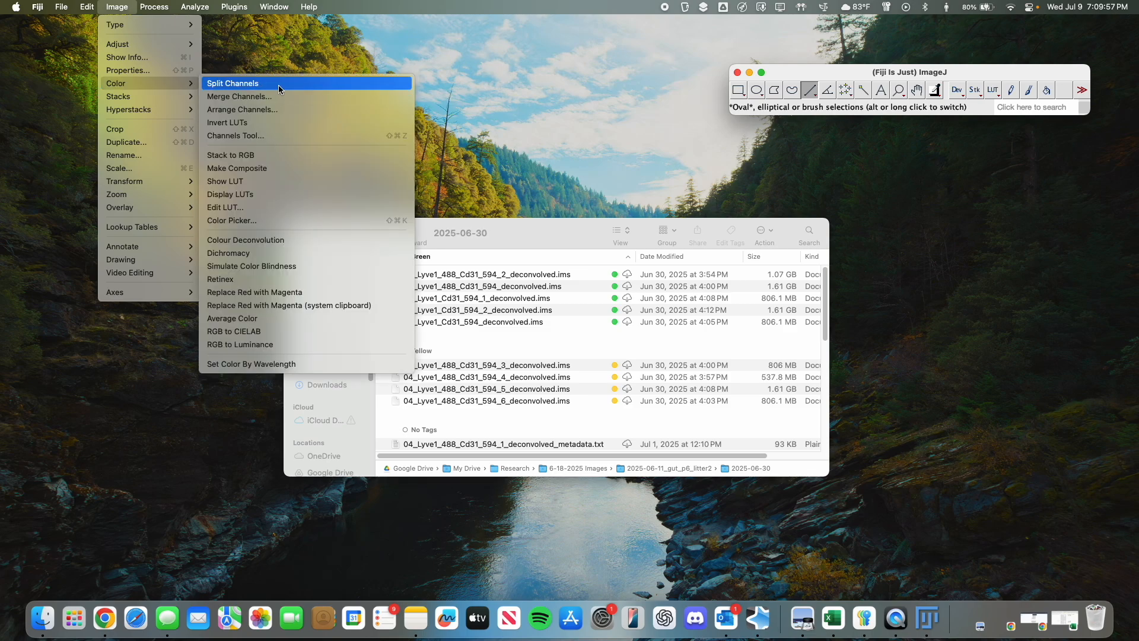
mouse_move(237, 12)
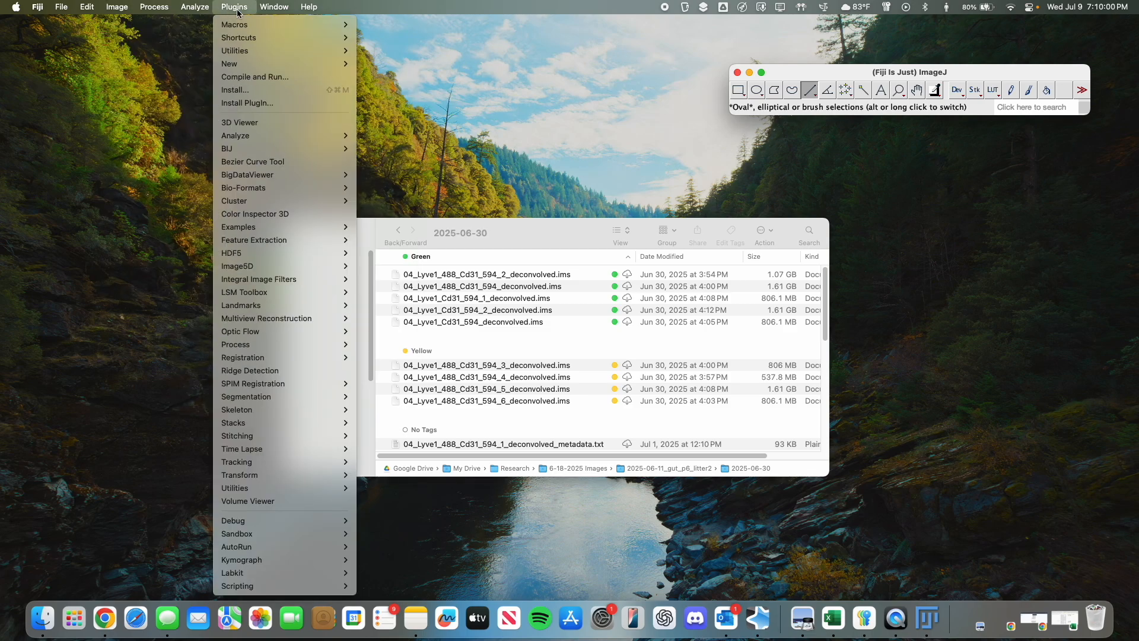
mouse_move(285, 38)
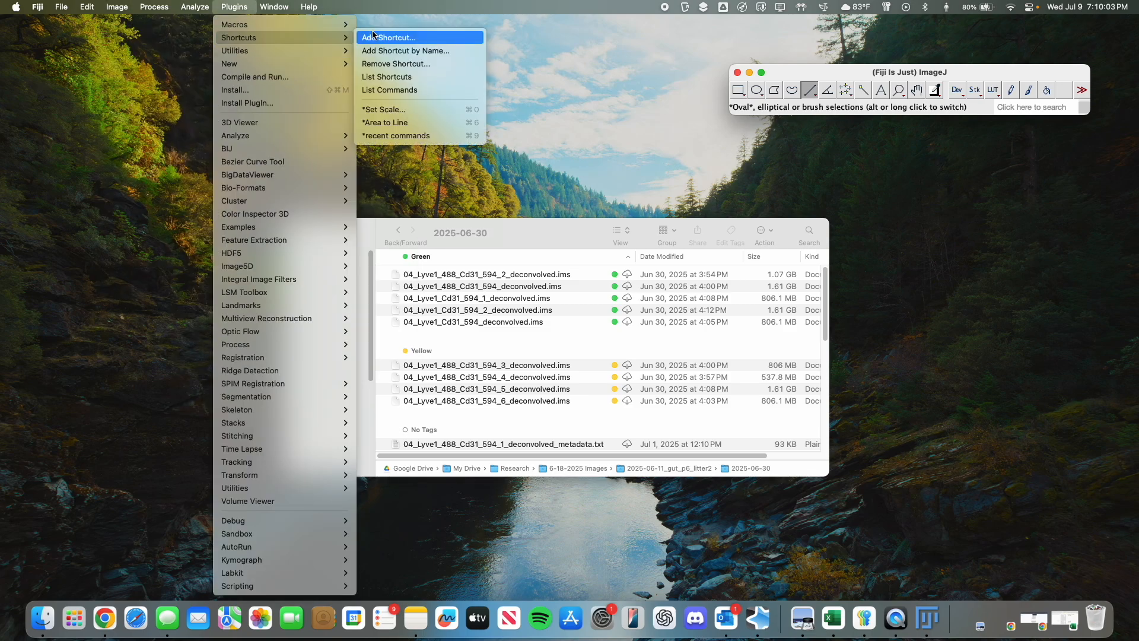
left_click(408, 77)
scroll(527, 224, "down", 2)
scroll(528, 220, "up", 2)
Step: Examine the shortcuts assigned to Set Scale, Area to Line and Measure, and close the shortcut list
left_click(477, 125)
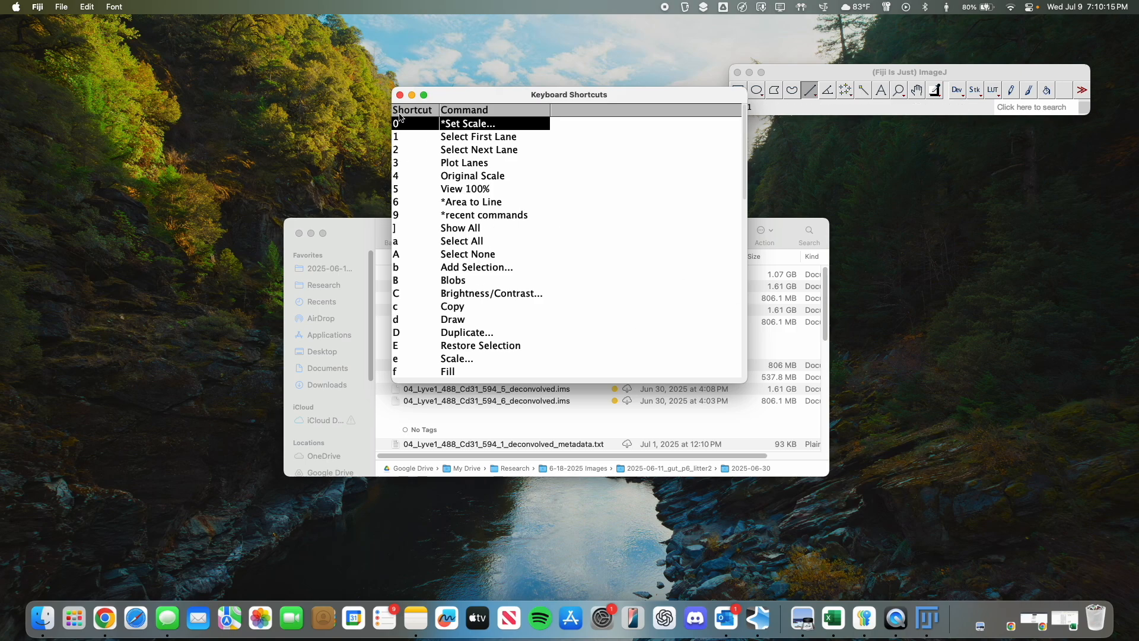
left_click(468, 202)
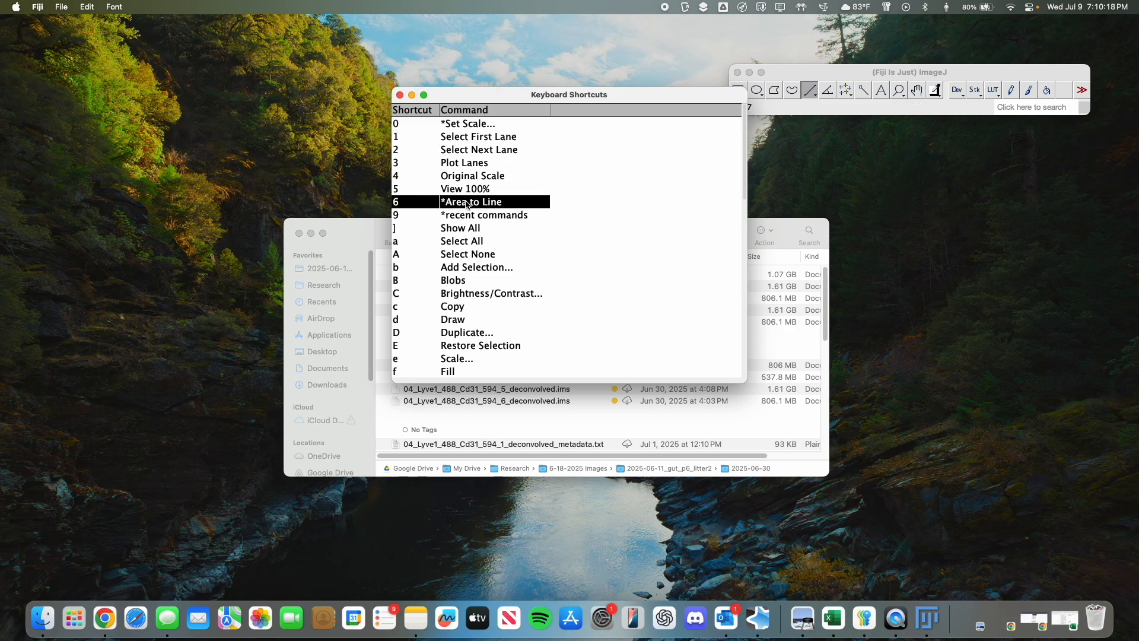
scroll(480, 239, "down", 7)
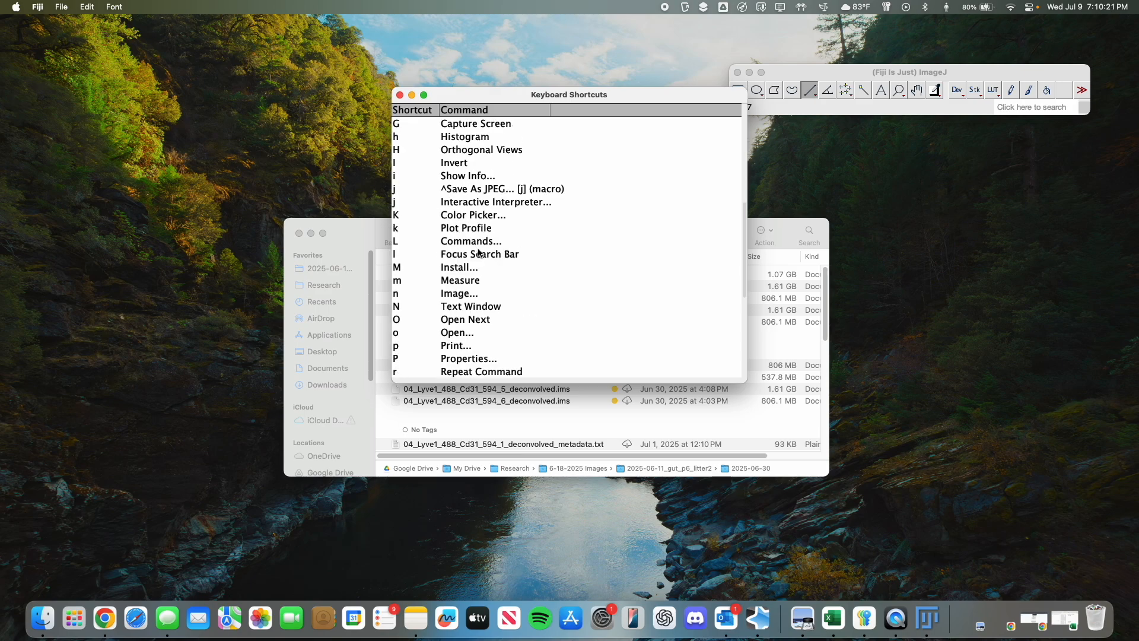
left_click(477, 281)
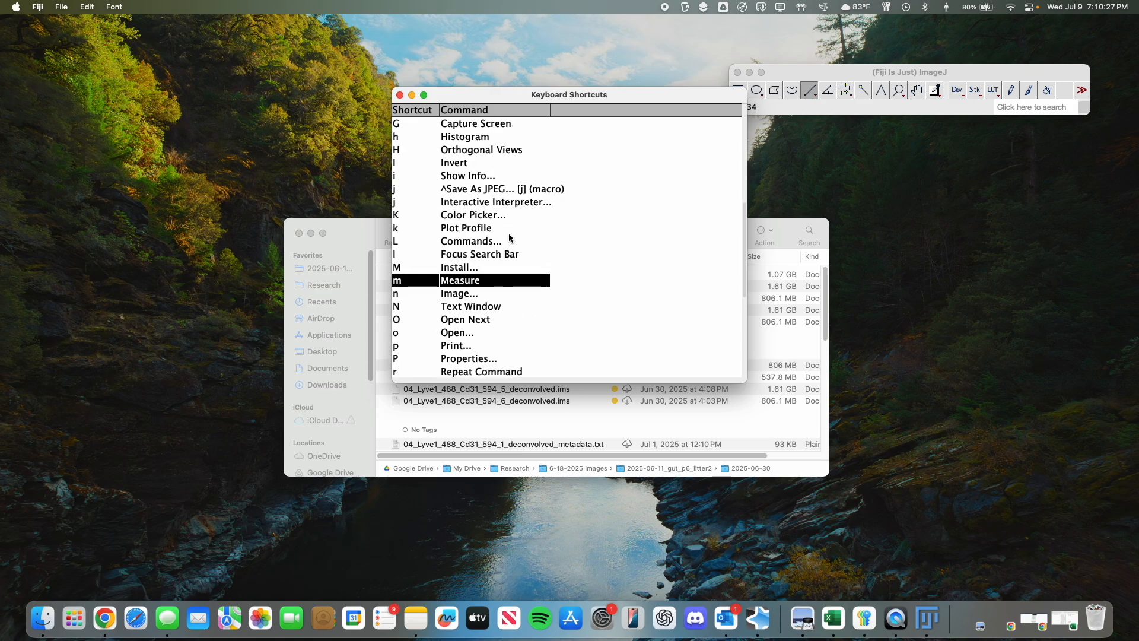
scroll(507, 238, "down", 6)
scroll(510, 240, "up", 12)
left_click(399, 96)
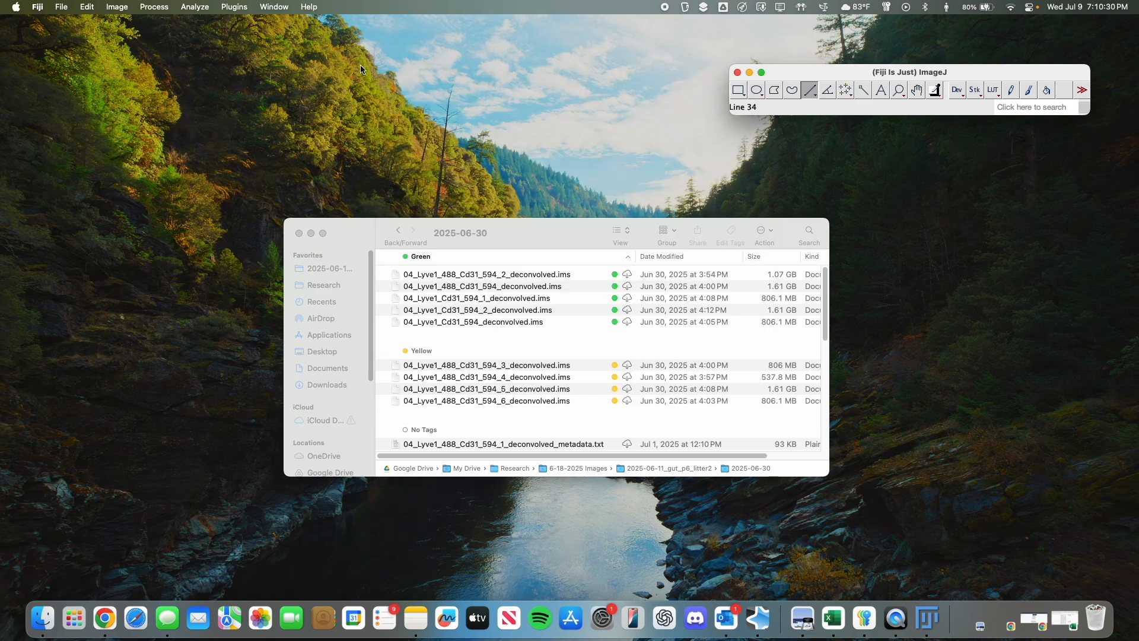
Step: Open the Add Shortcut dialog and look through the commands that can be assigned to a shortcut
left_click(235, 7)
mouse_move(308, 38)
left_click(411, 37)
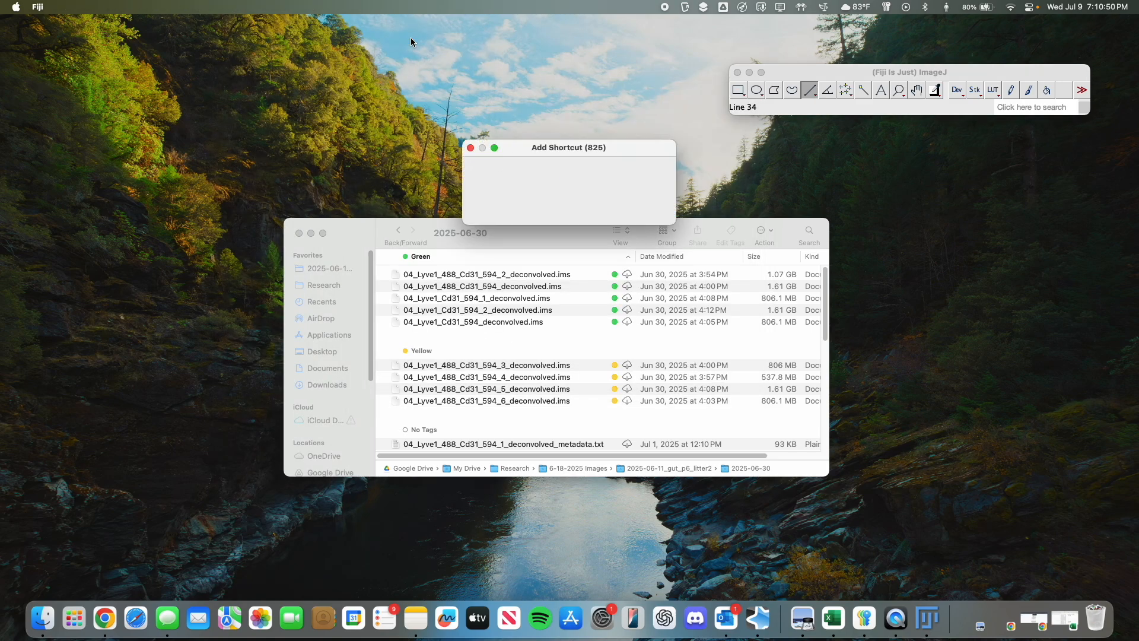
left_click(614, 189)
scroll(610, 262, "down", 5)
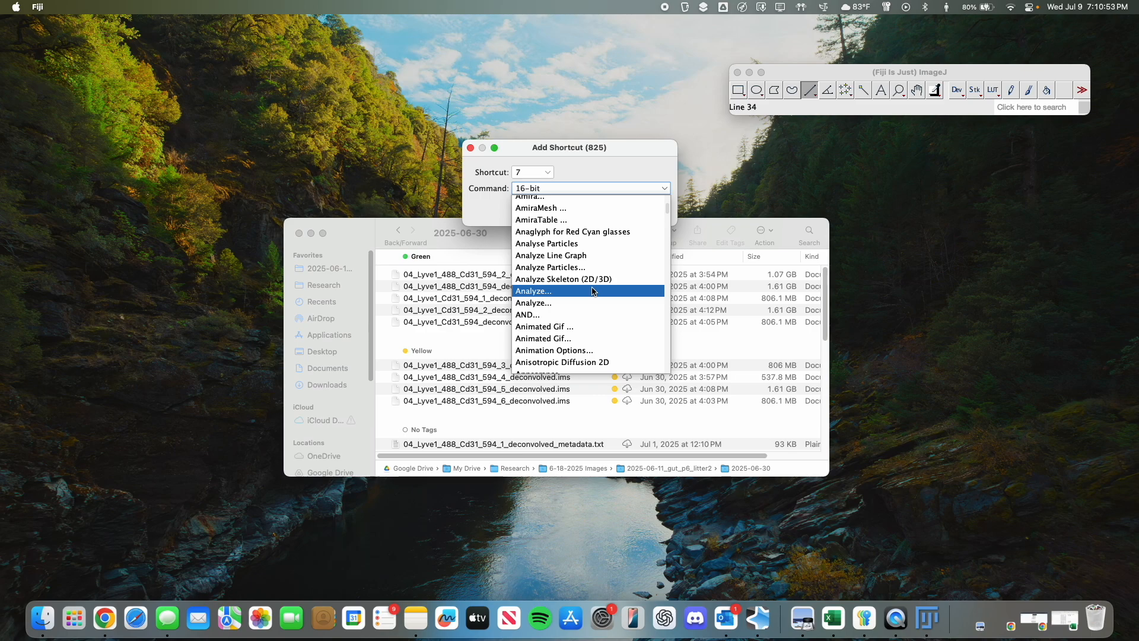
scroll(602, 291, "down", 3)
scroll(572, 312, "down", 5)
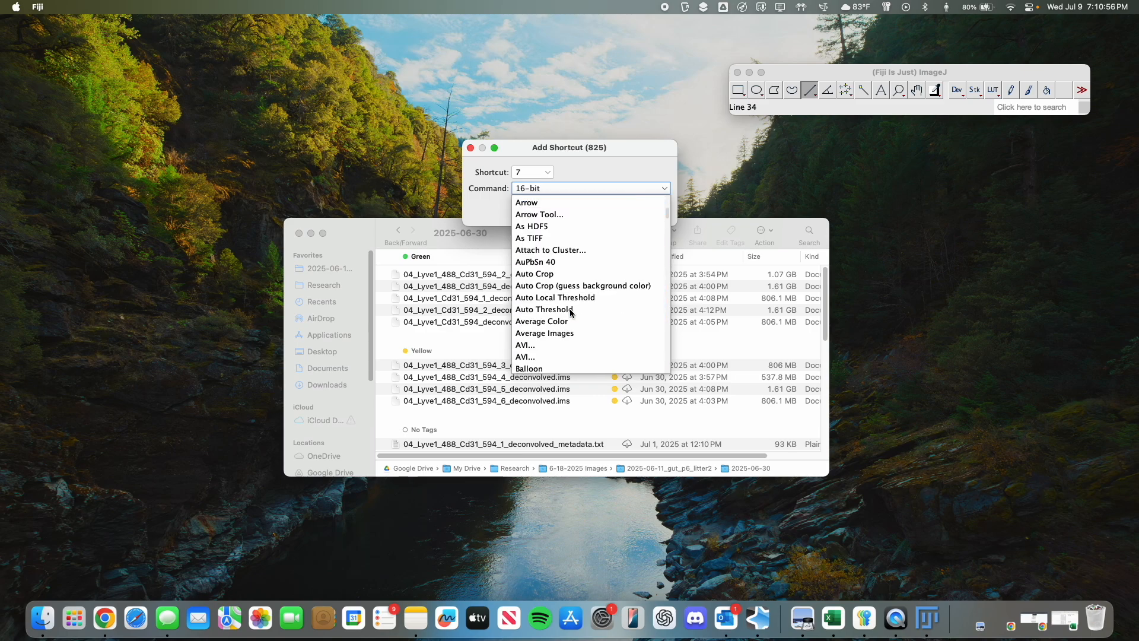
scroll(562, 316, "down", 20)
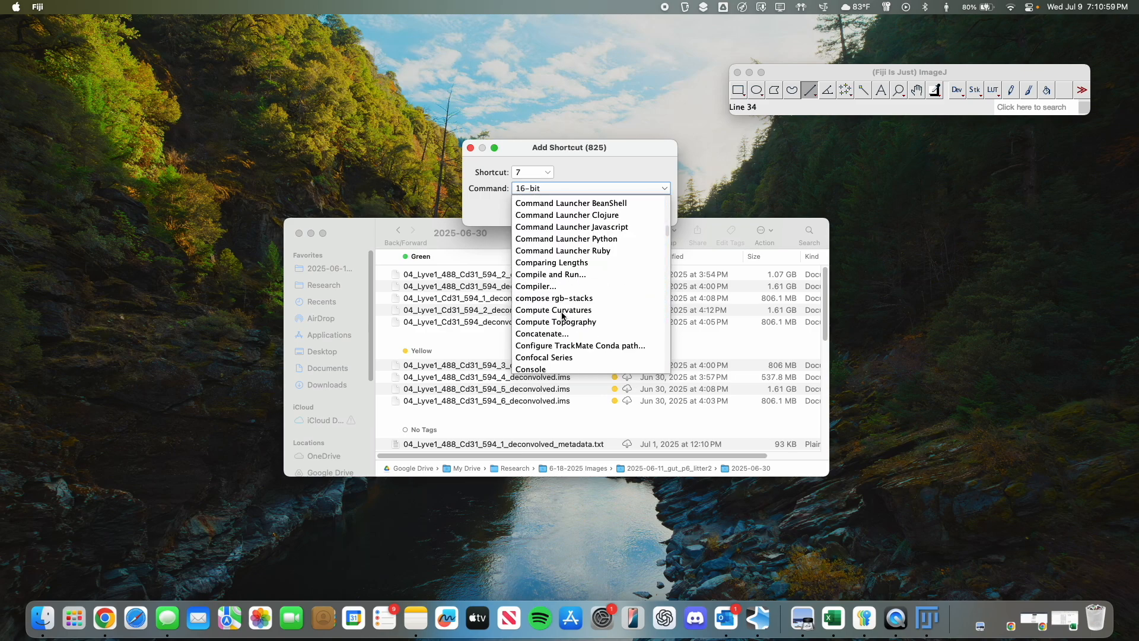
scroll(563, 315, "down", 8)
scroll(552, 323, "down", 10)
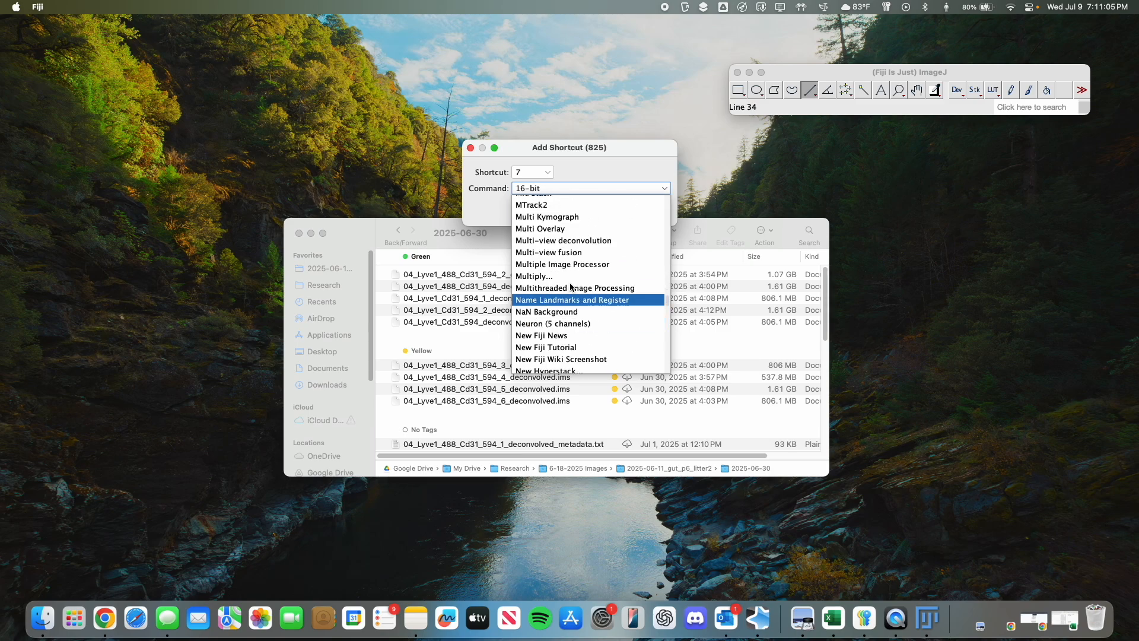
scroll(537, 287, "down", 20)
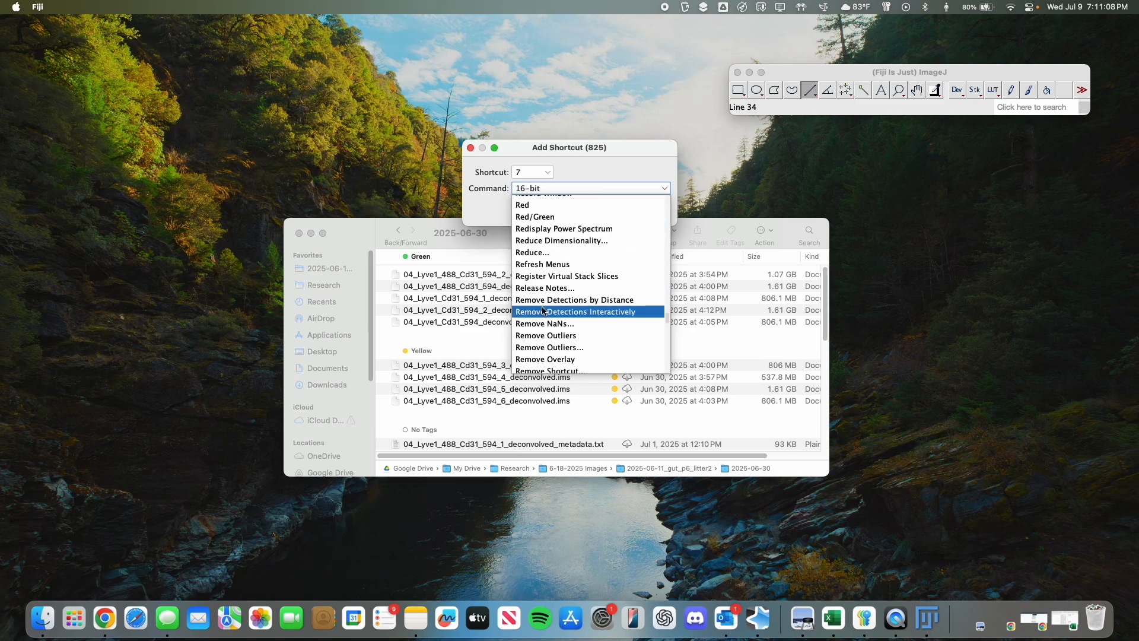